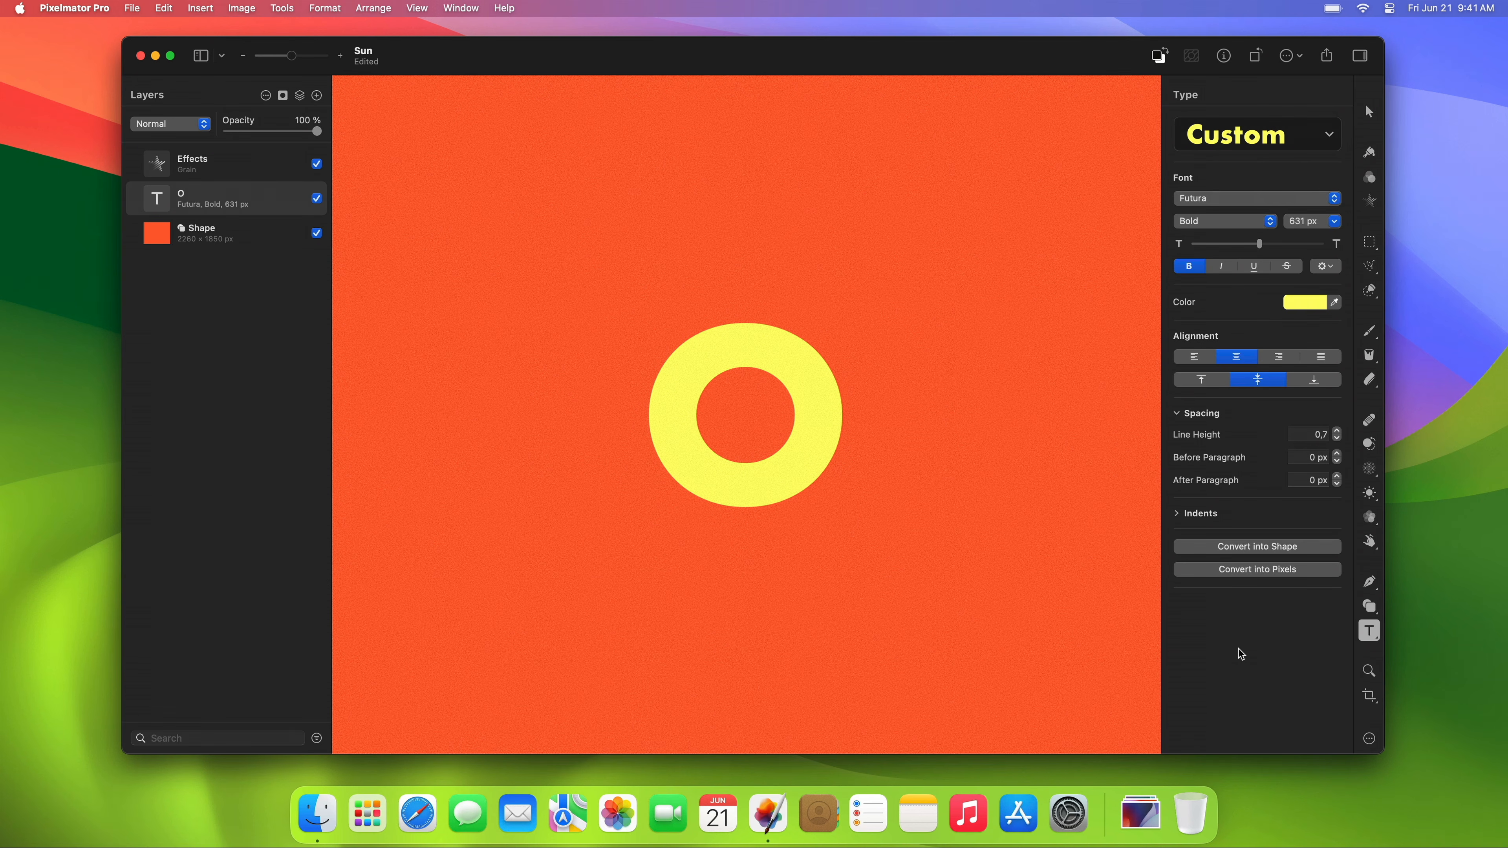
# Add a Stroke style to the yellow letter O and set its width to 70 px.
pyautogui.press('s')
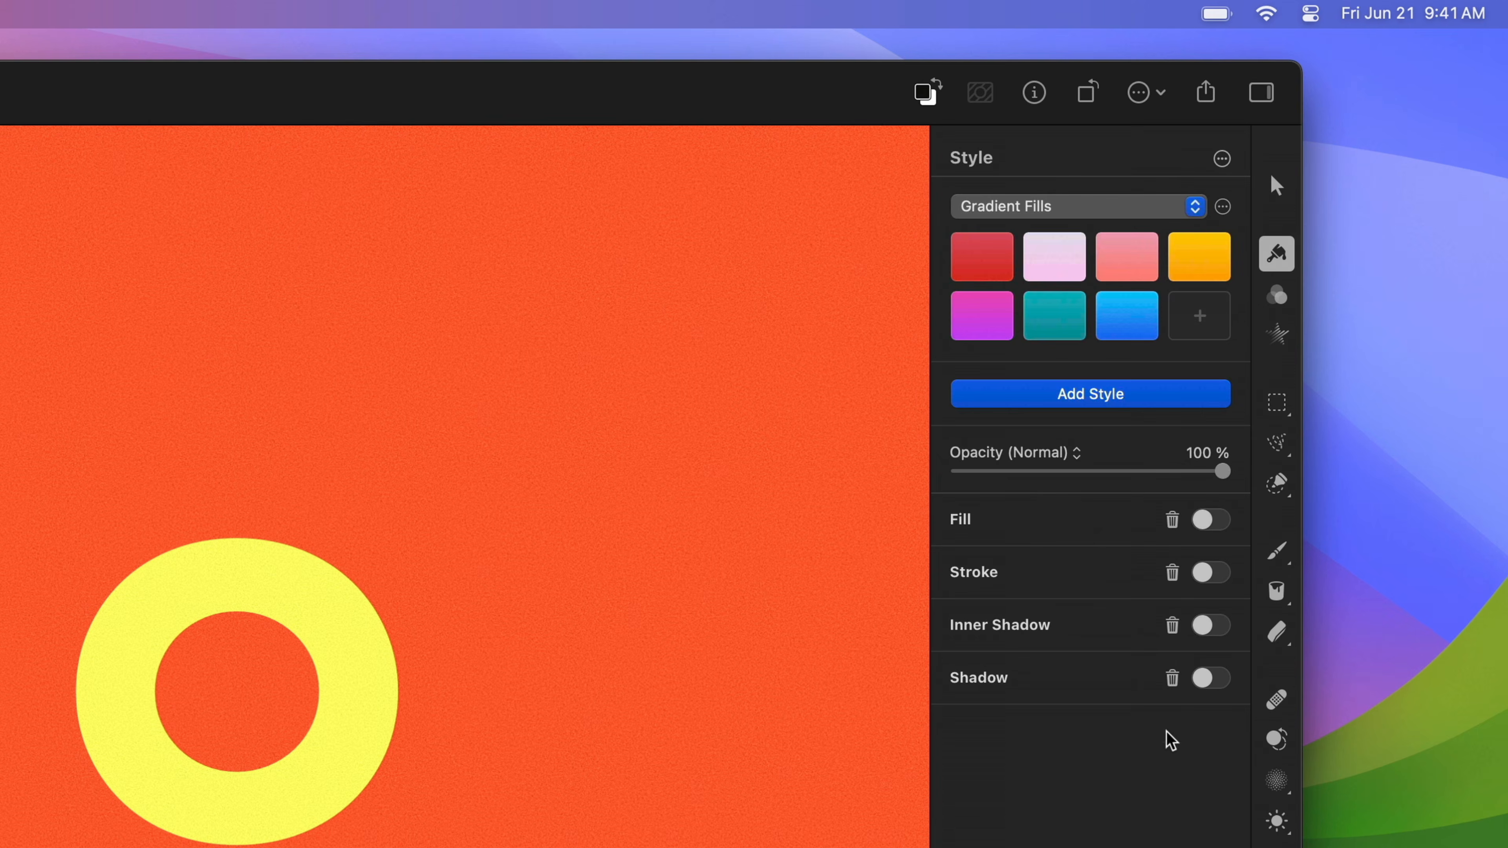
pyautogui.click(1220, 576)
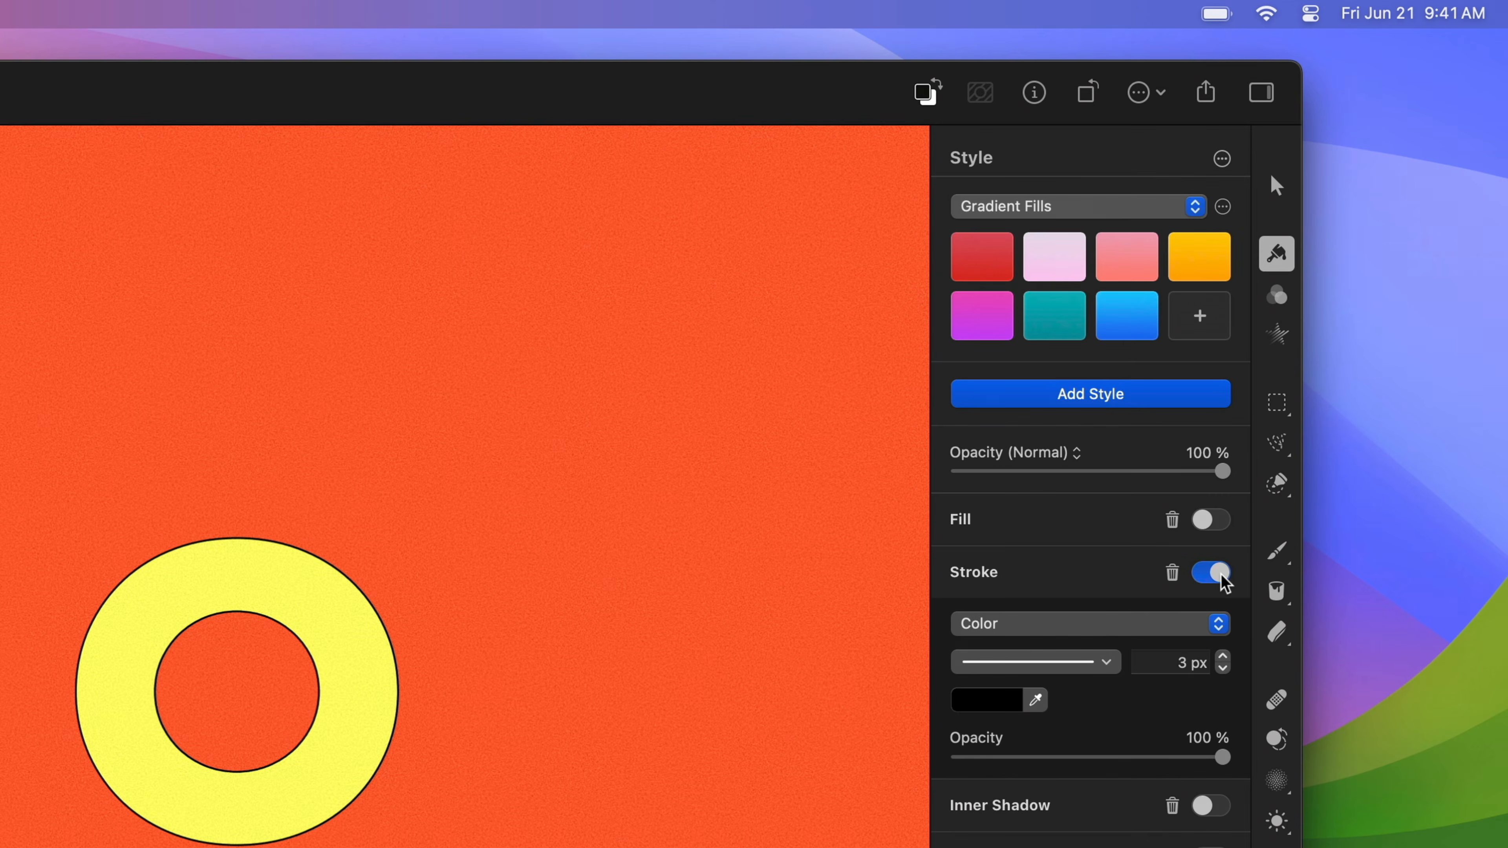
pyautogui.click(1098, 397)
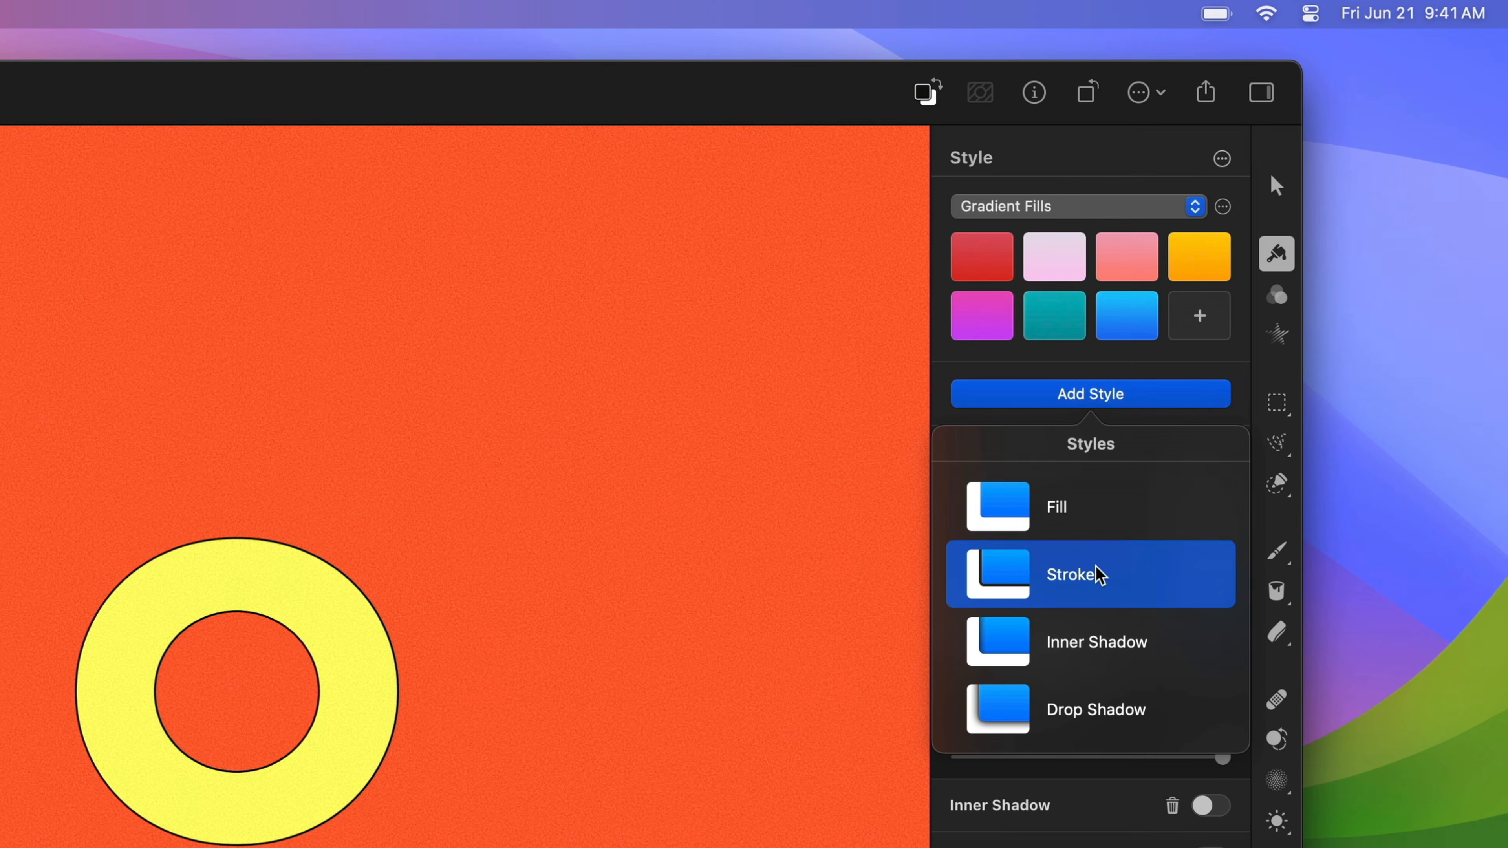
pyautogui.click(1099, 585)
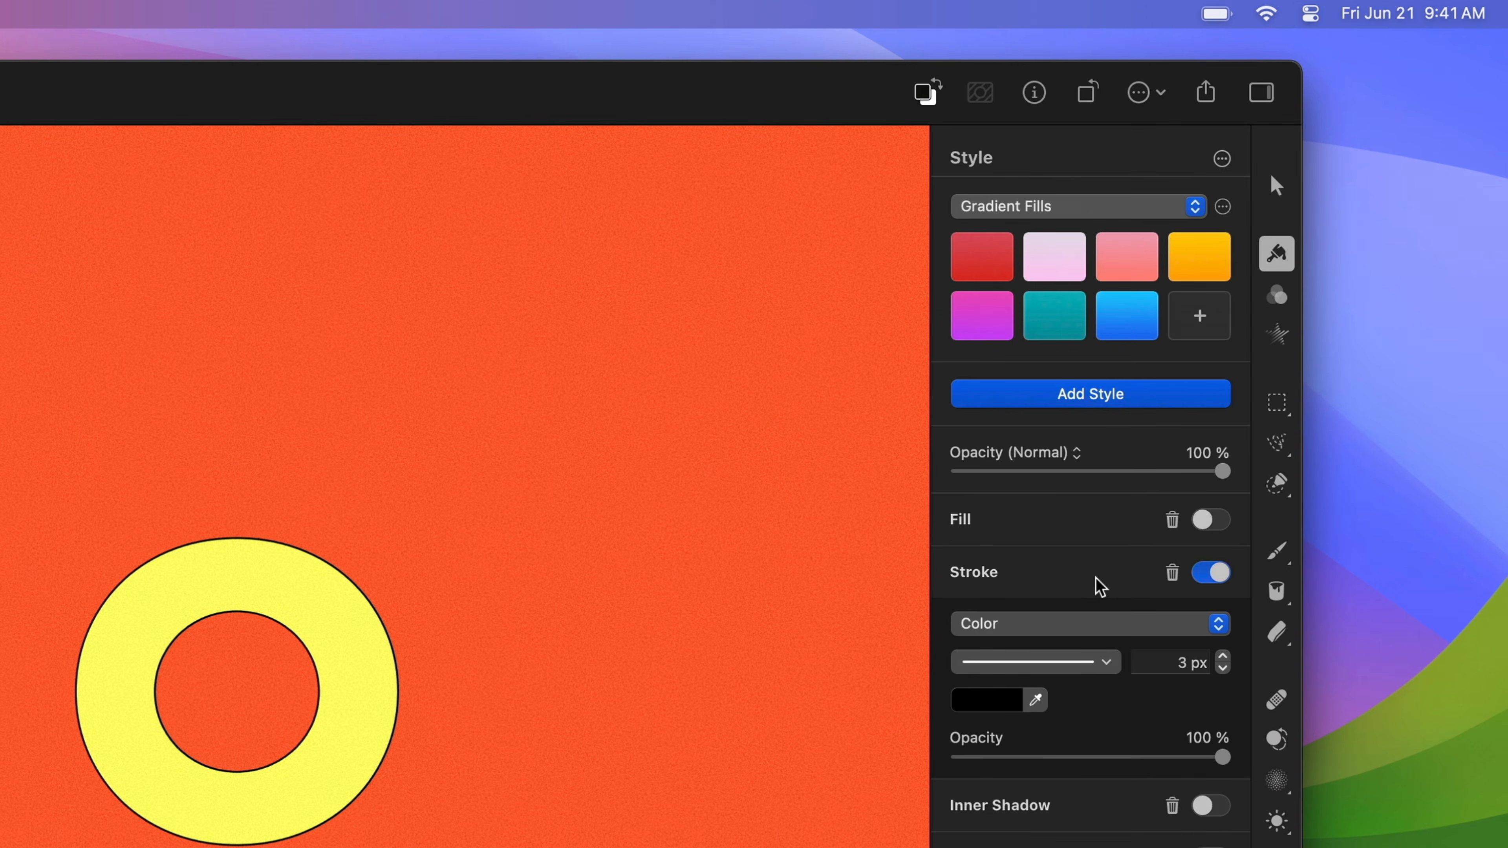
pyautogui.click(1169, 660)
pyautogui.write('70')
pyautogui.press('Return')
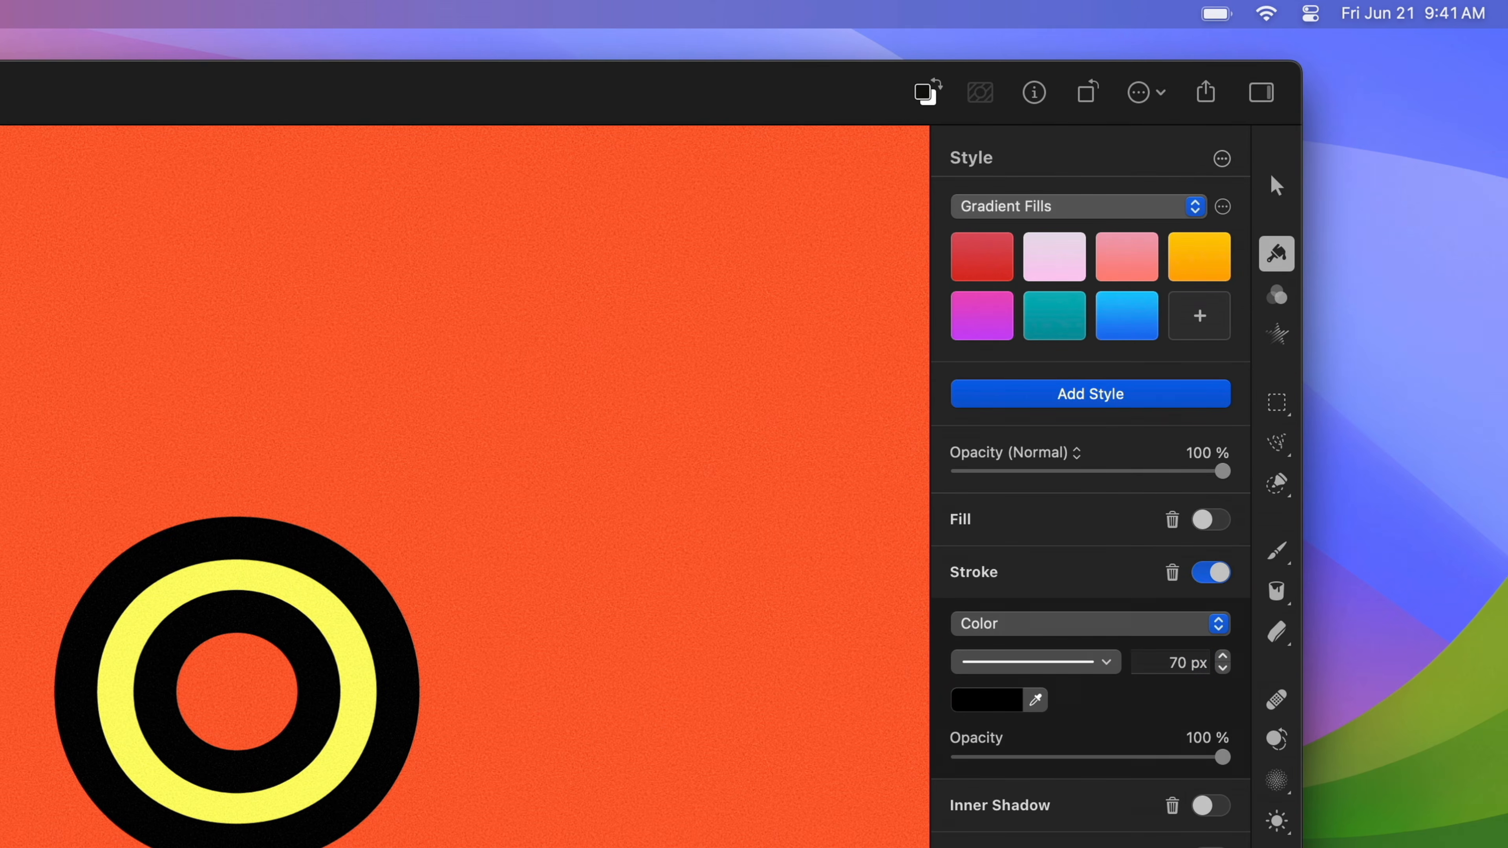
# Try the O's stroke alignment as Inside and as Outside, and return it to Center.
pyautogui.click(1108, 662)
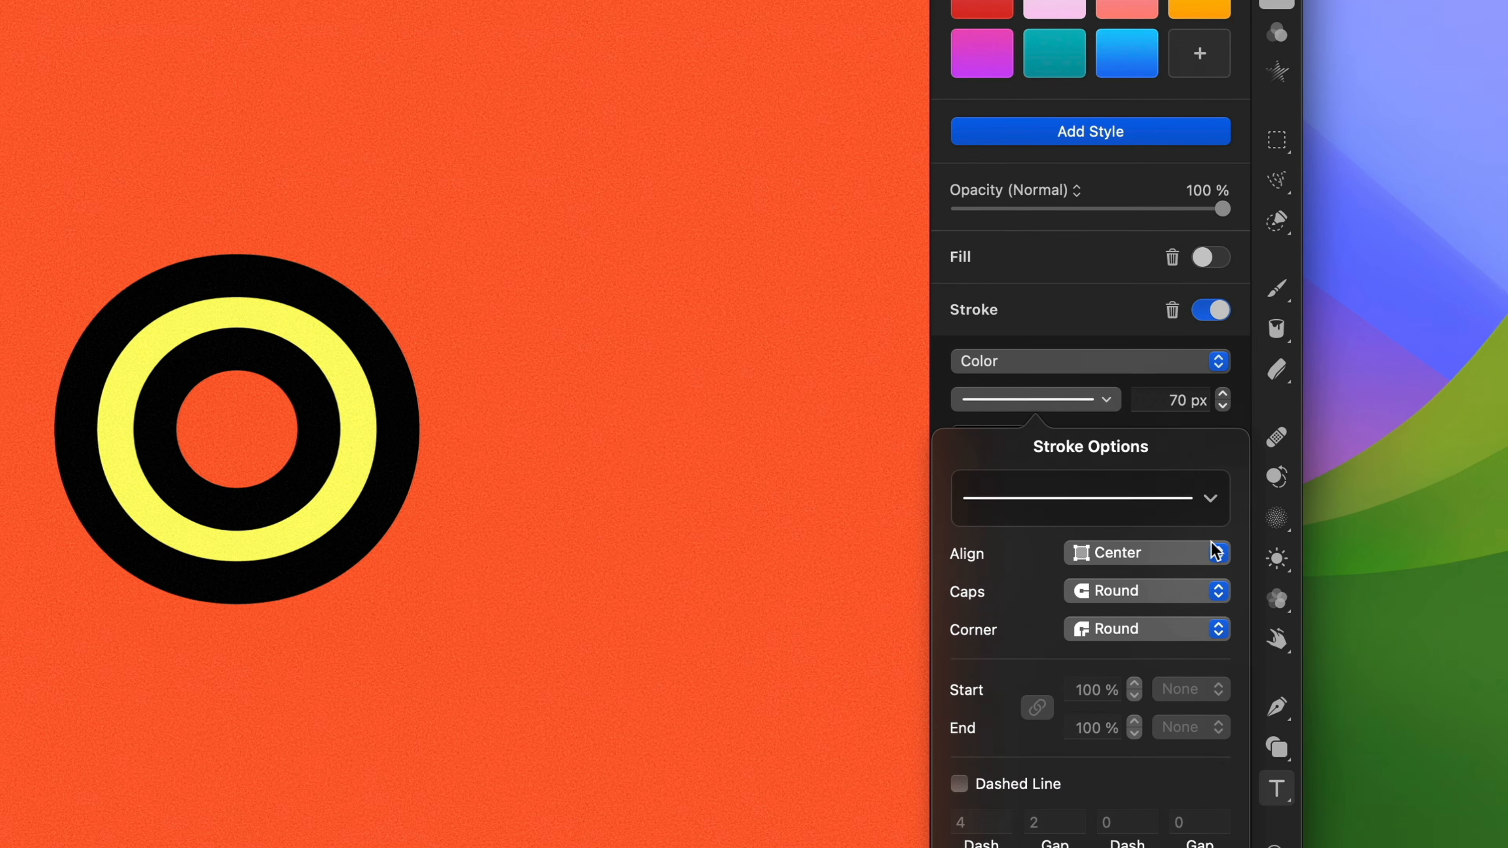
pyautogui.click(1217, 785)
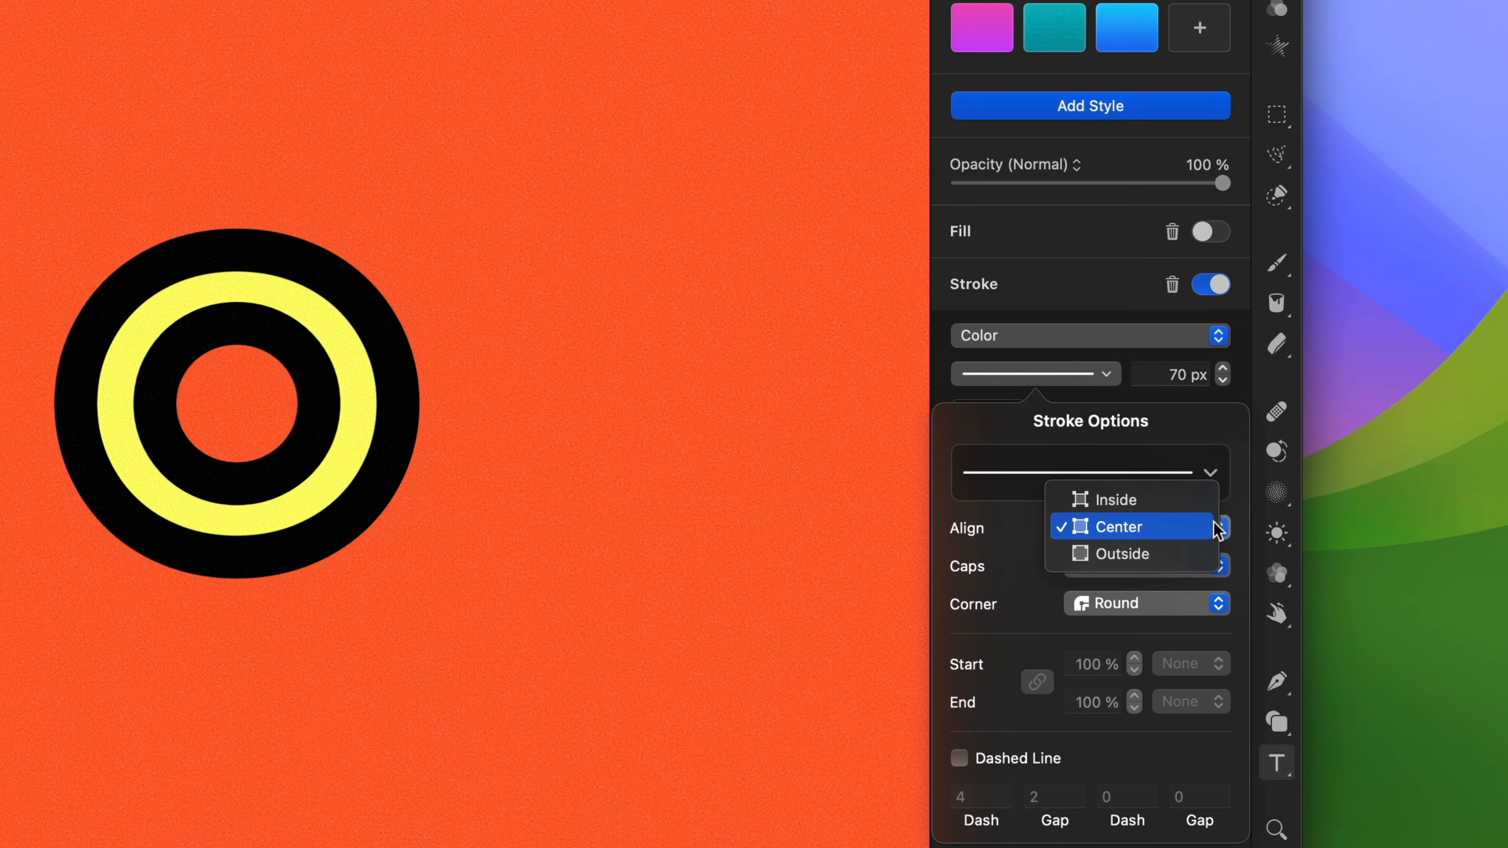
pyautogui.click(1205, 500)
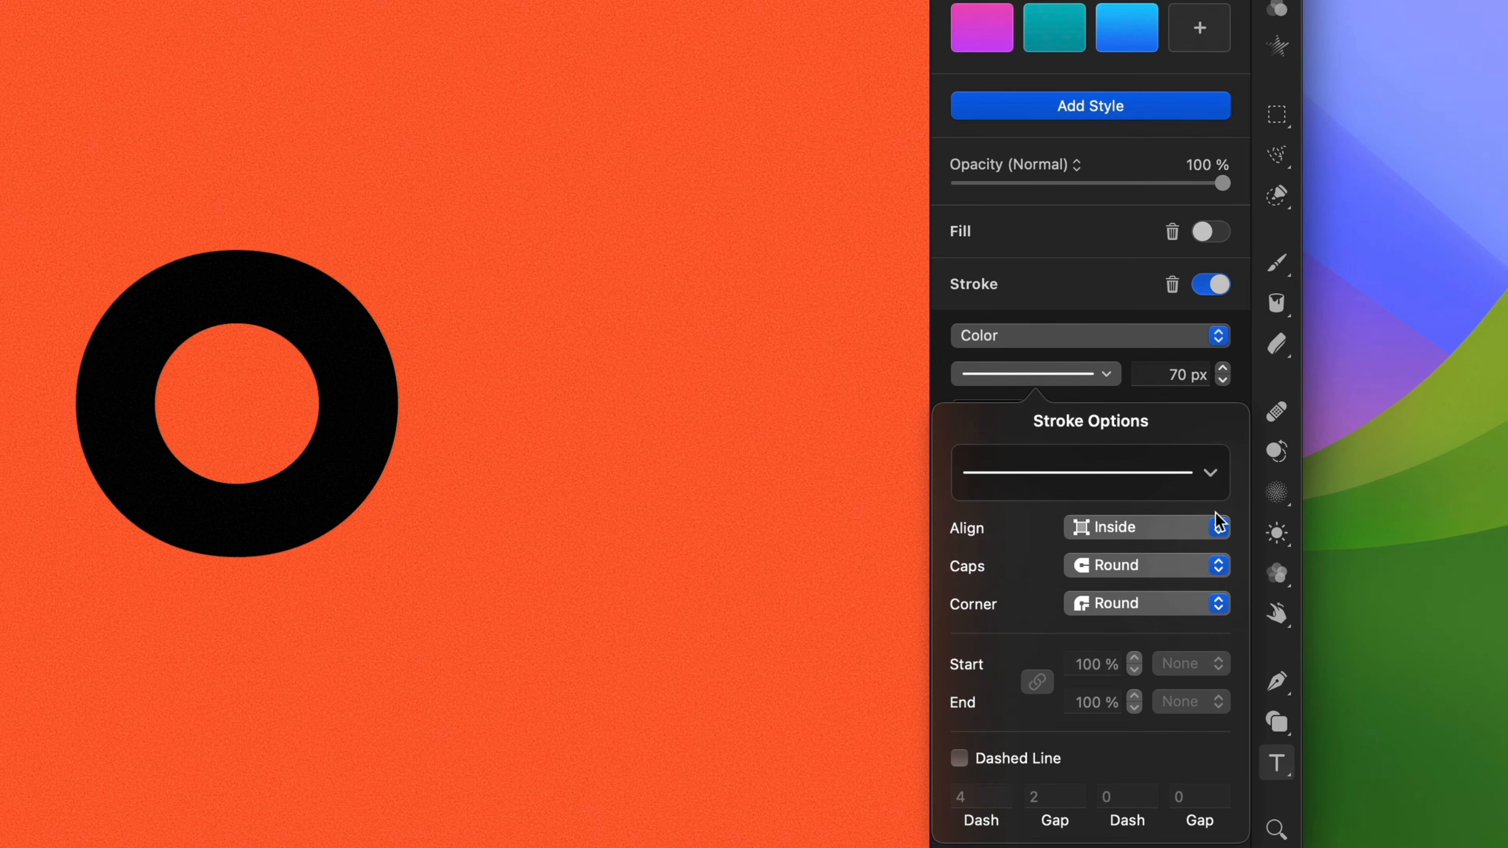
pyautogui.click(1218, 527)
pyautogui.click(1182, 581)
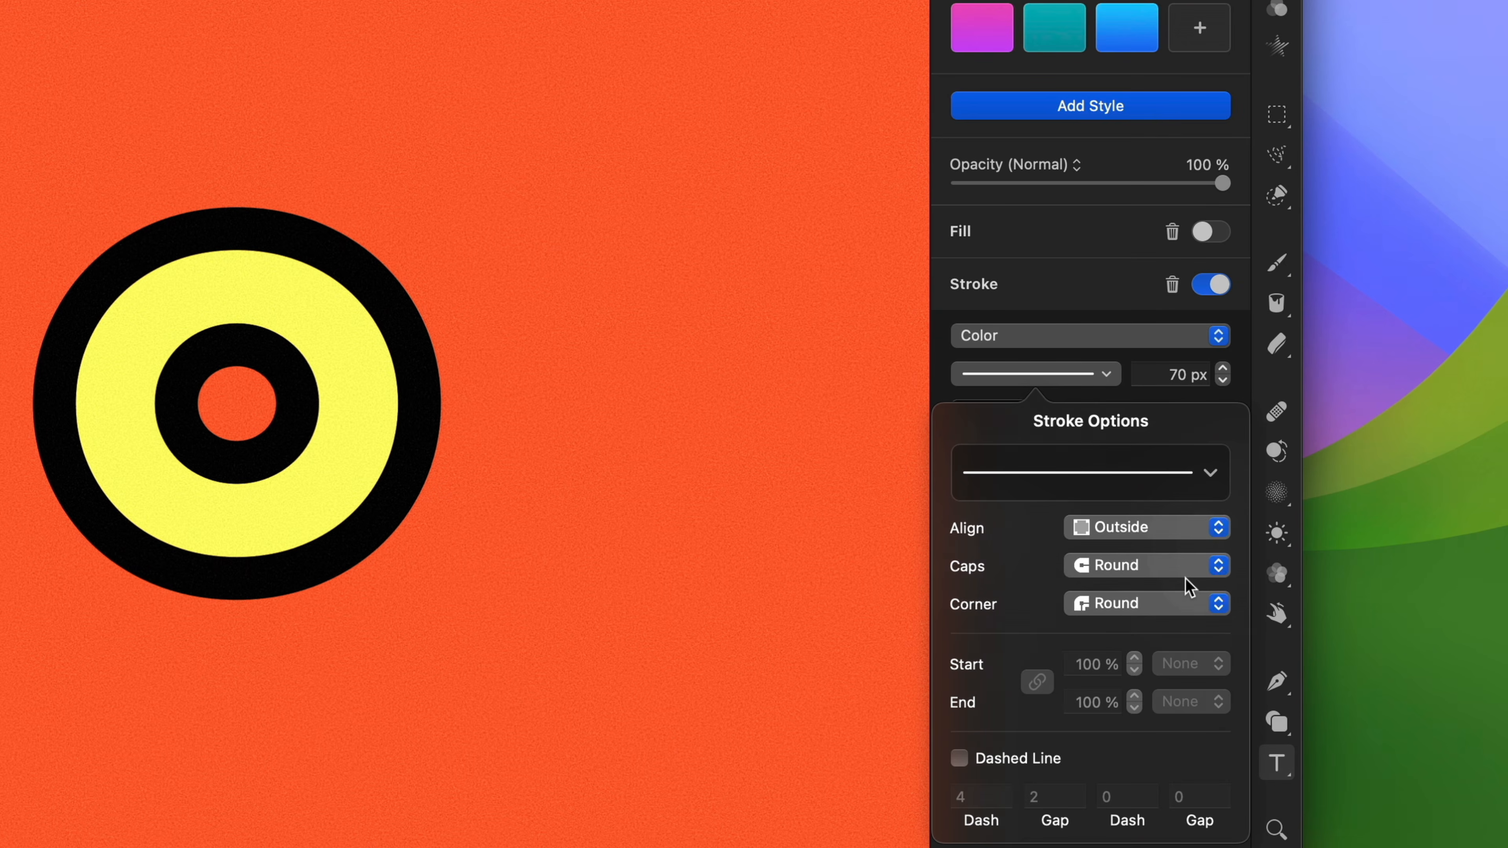
pyautogui.click(1216, 529)
pyautogui.click(1190, 500)
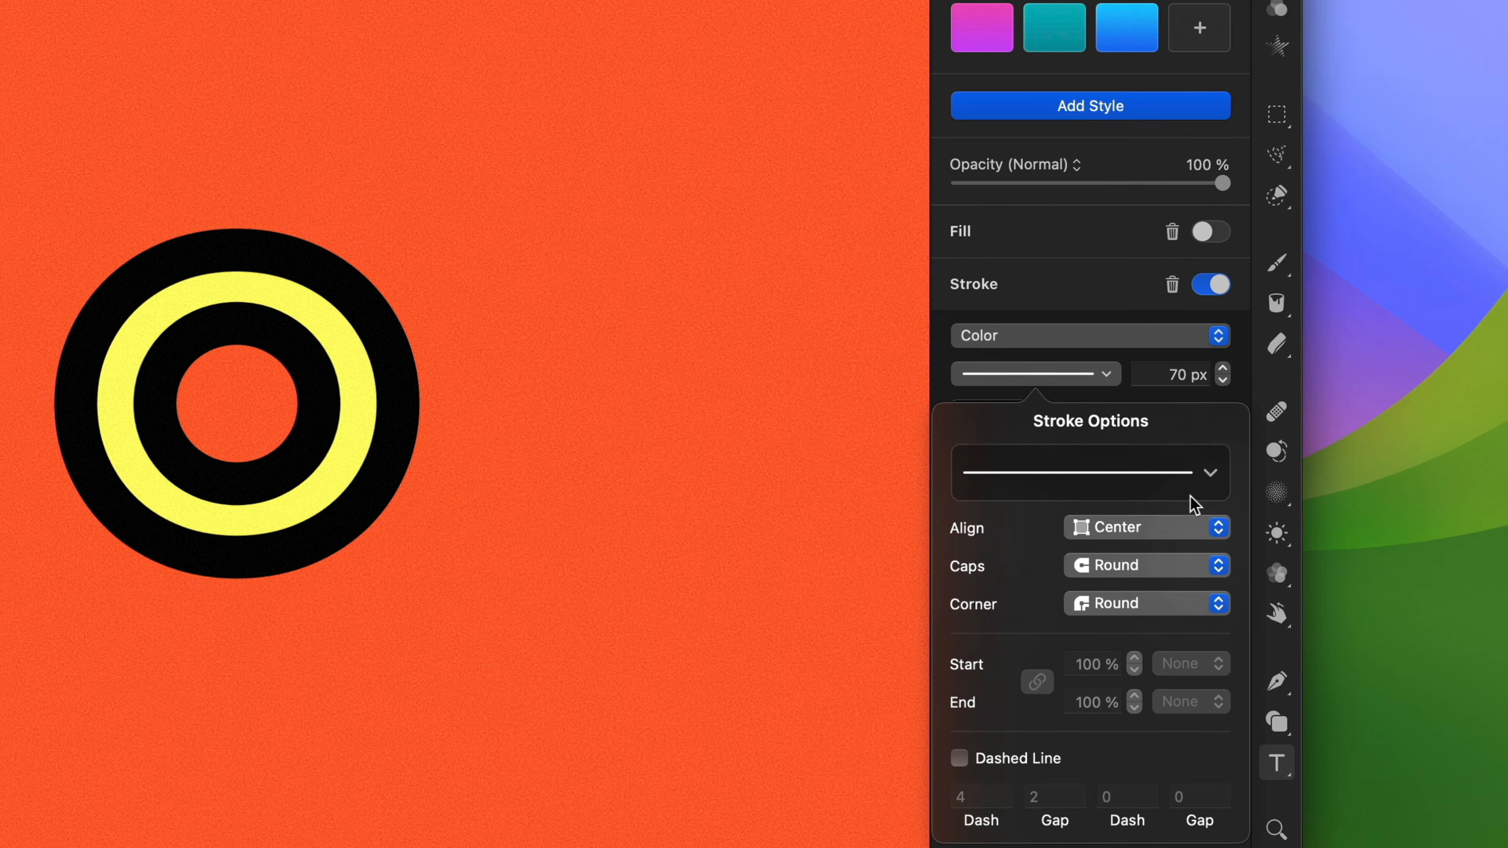
# Apply a round-dotted line style to the O's stroke and set the gap between dots to 1.
pyautogui.click(1207, 470)
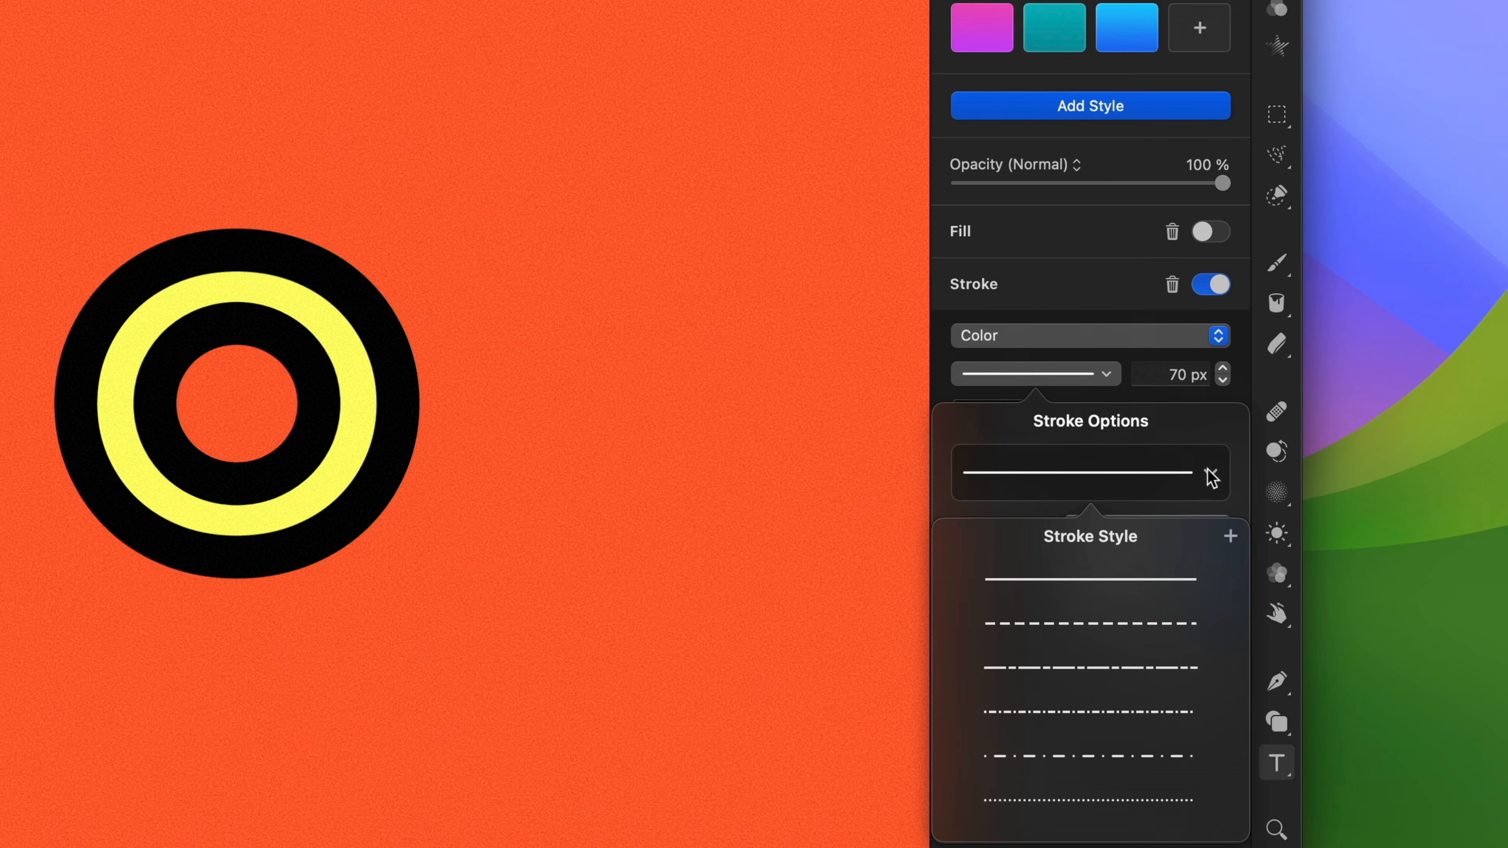
pyautogui.scroll(-3, 1116, 677)
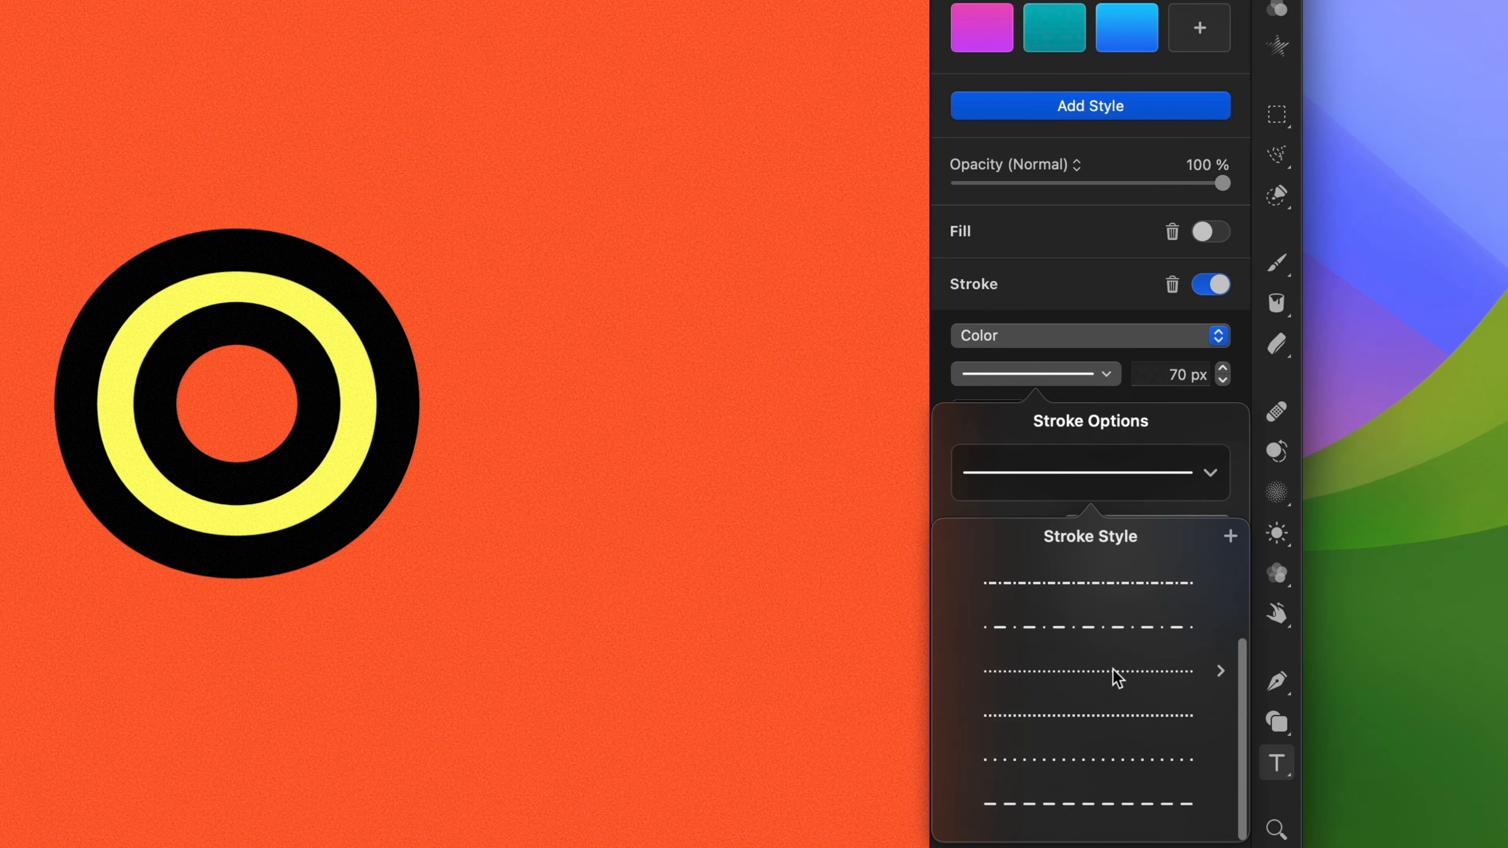
pyautogui.click(1113, 675)
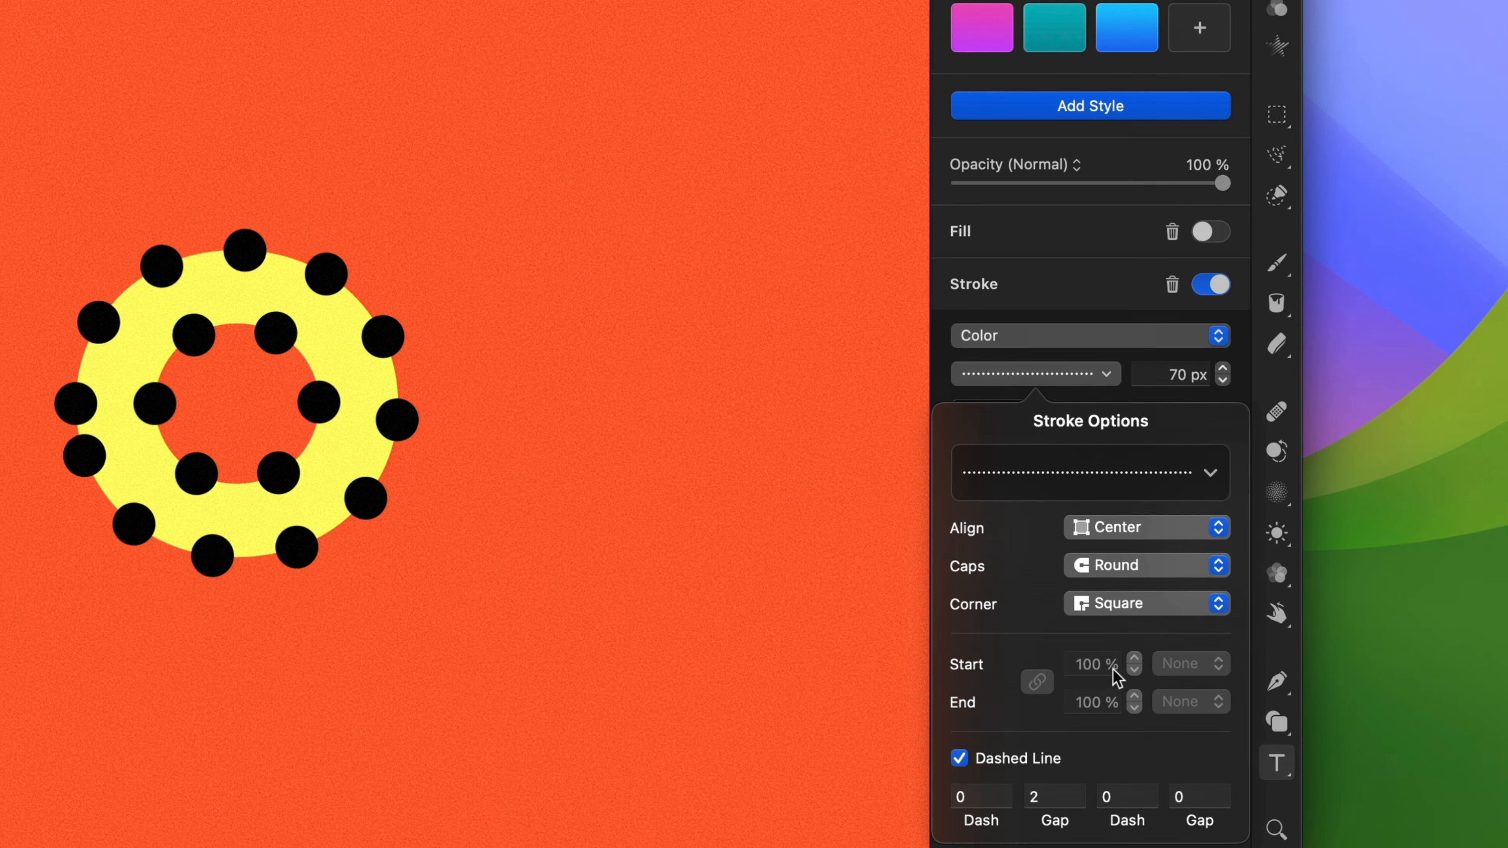
pyautogui.click(1046, 799)
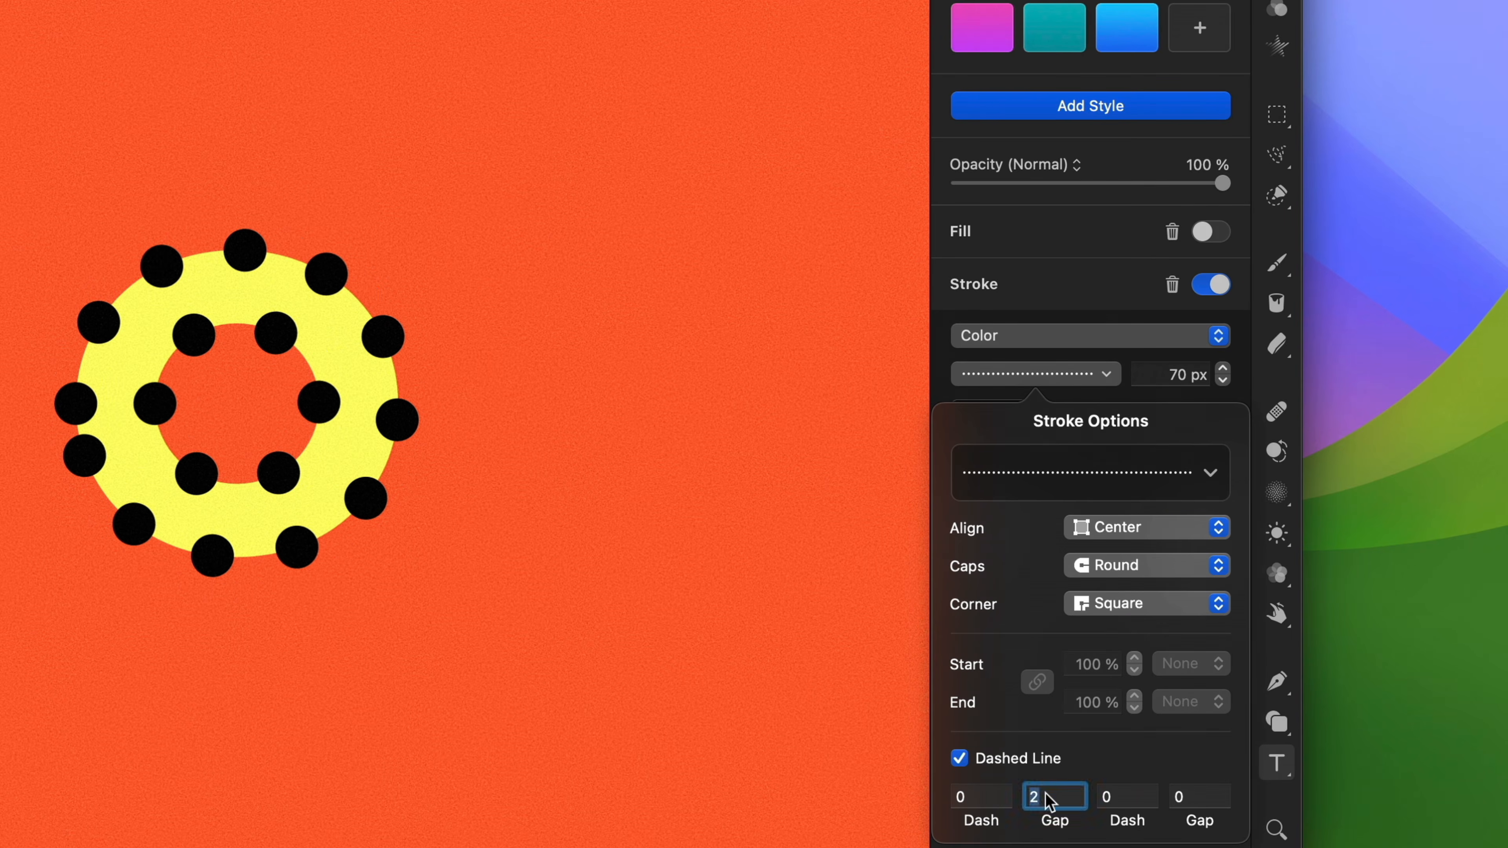
pyautogui.write('1')
pyautogui.press('Return')
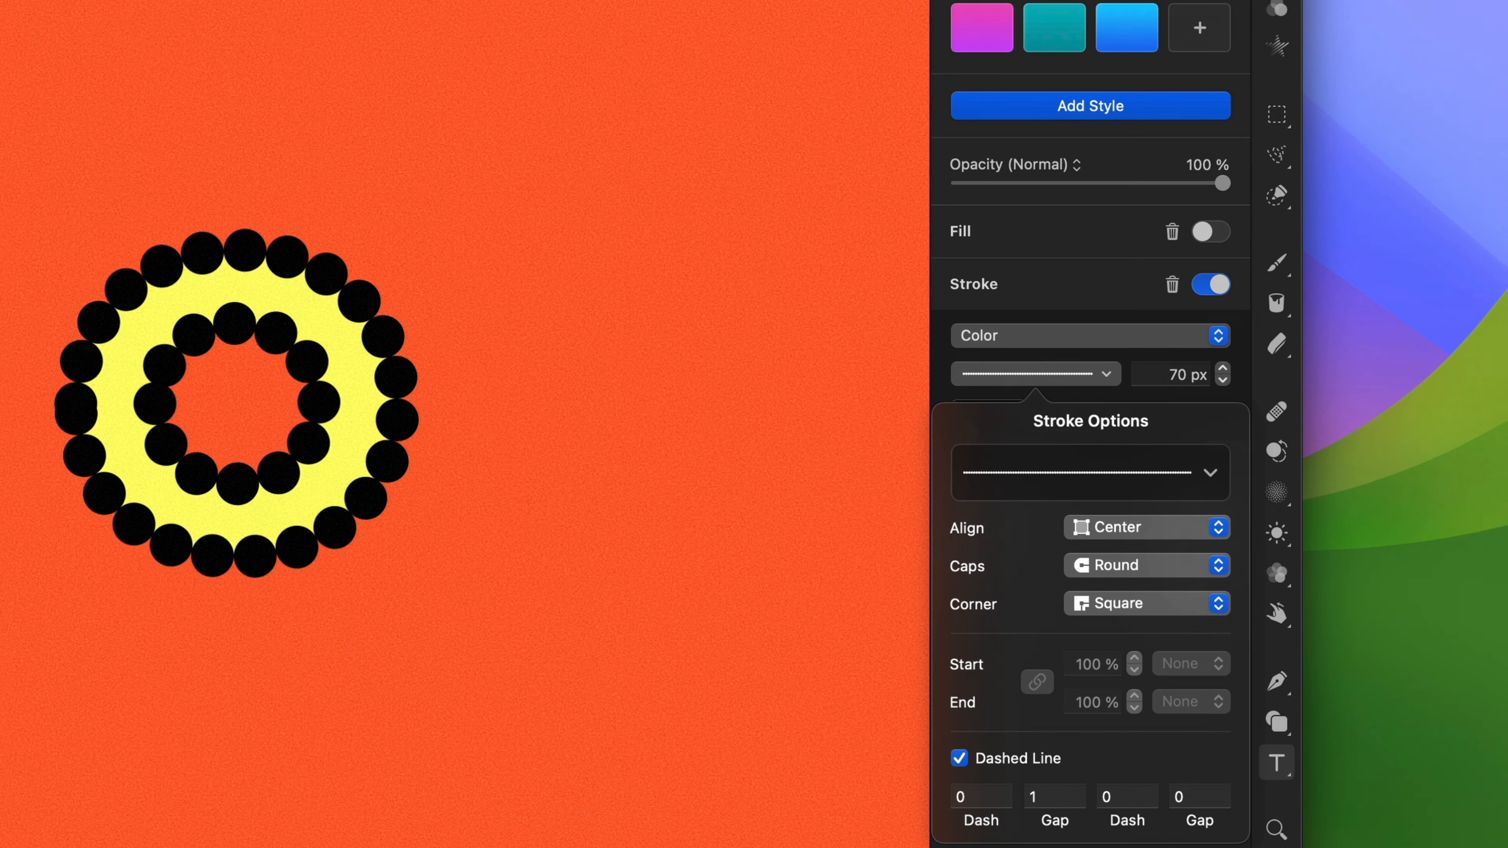
pyautogui.press('Escape')
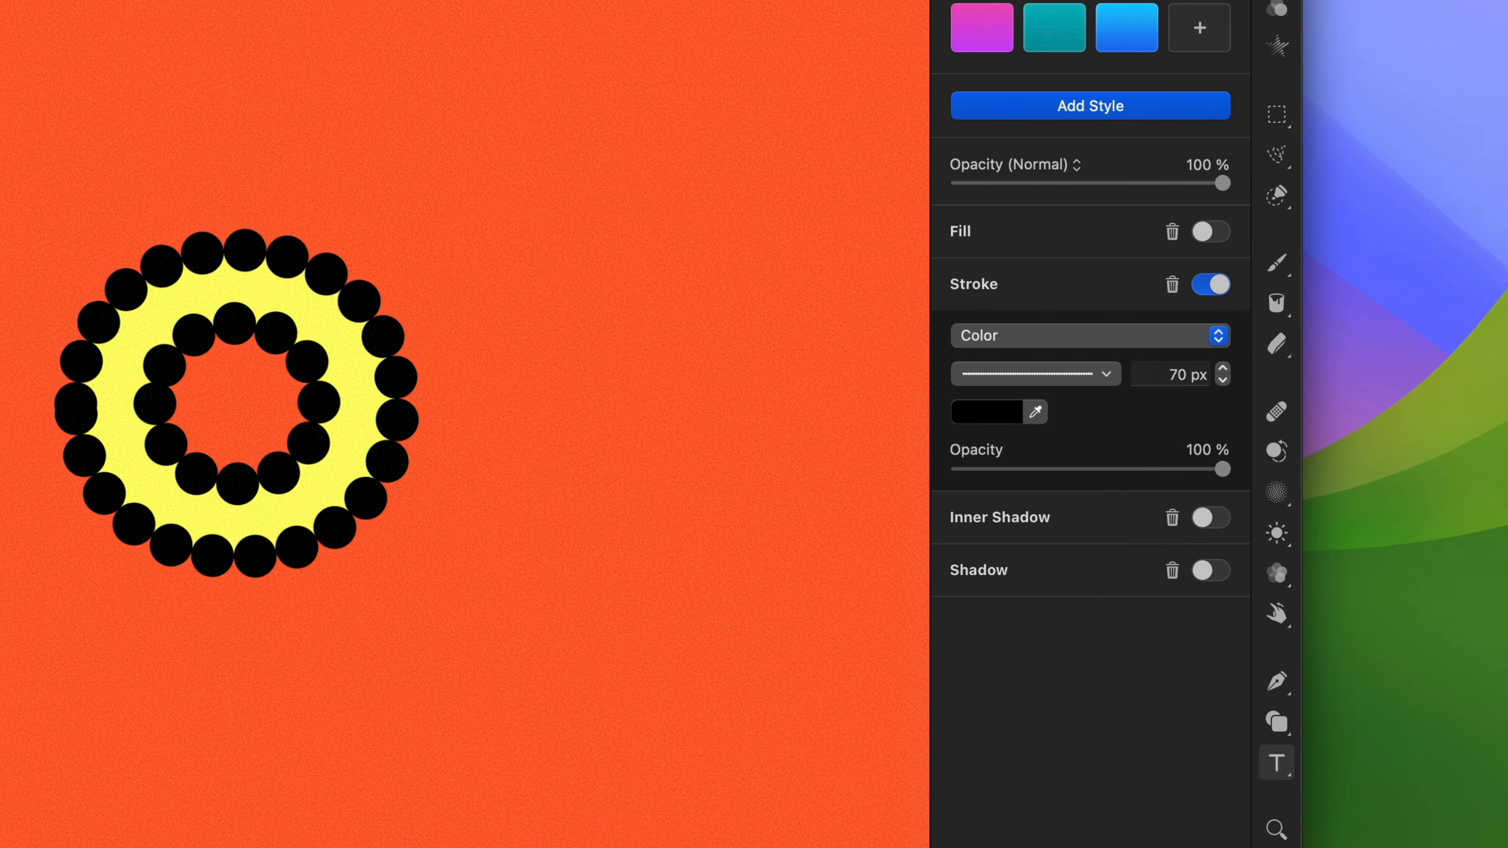
# Sample the letter's yellow fill as the stroke color and replace the text with "SUN".
pyautogui.click(1036, 411)
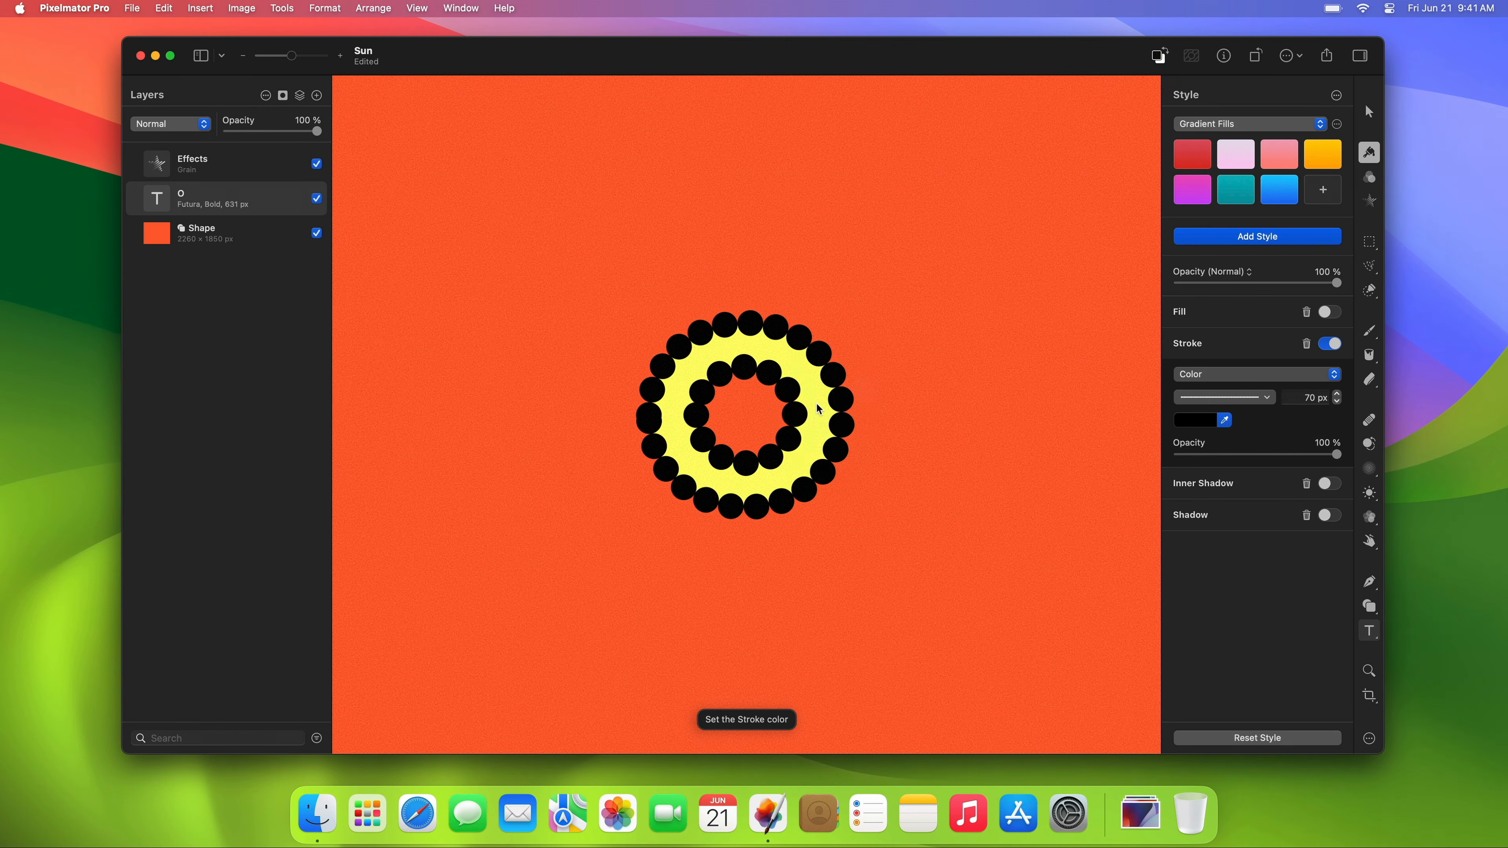
pyautogui.click(819, 409)
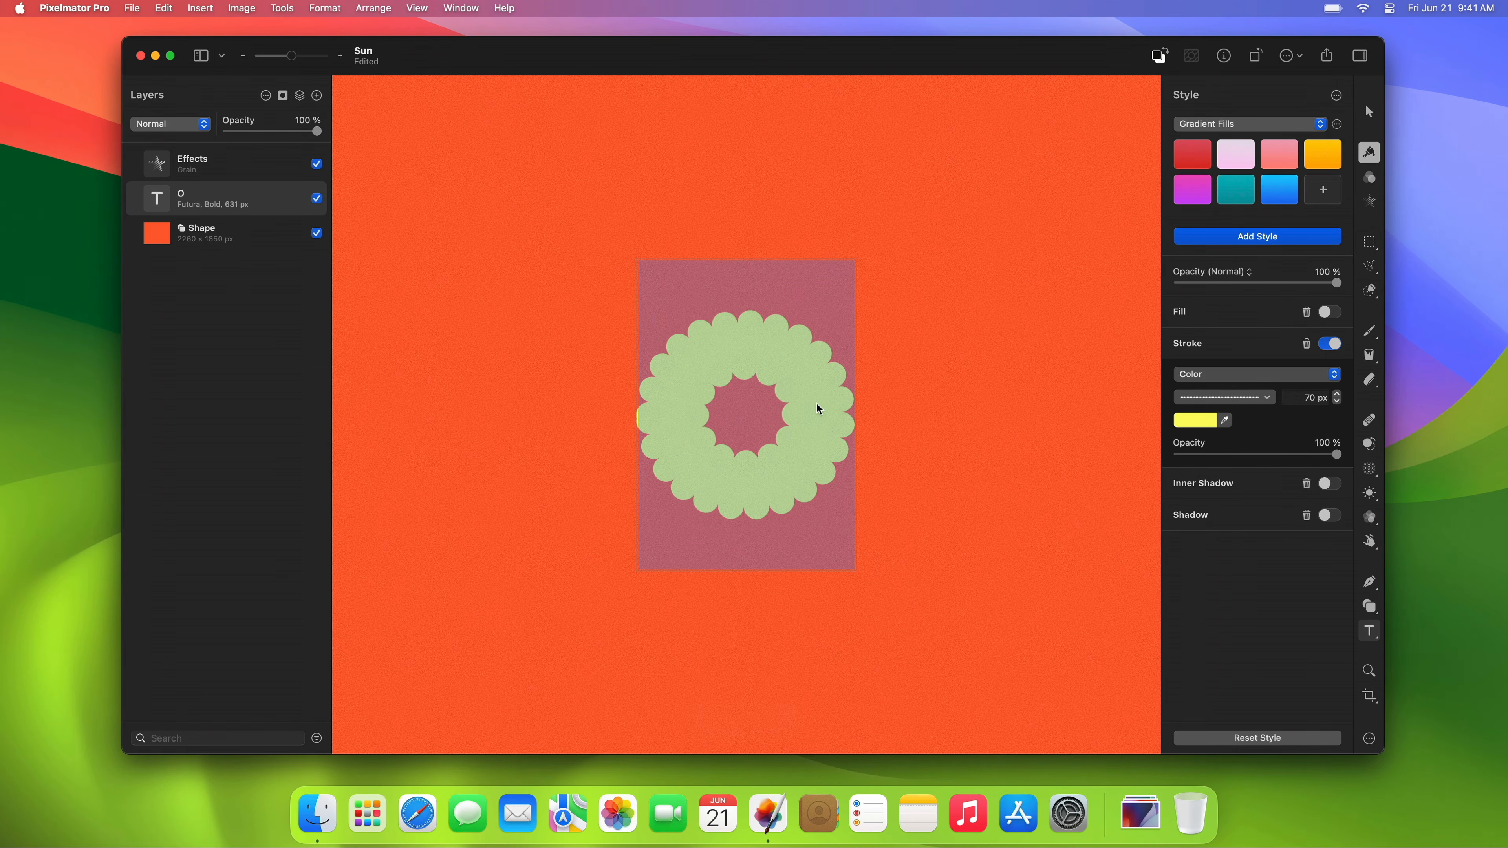
pyautogui.write('SUN')
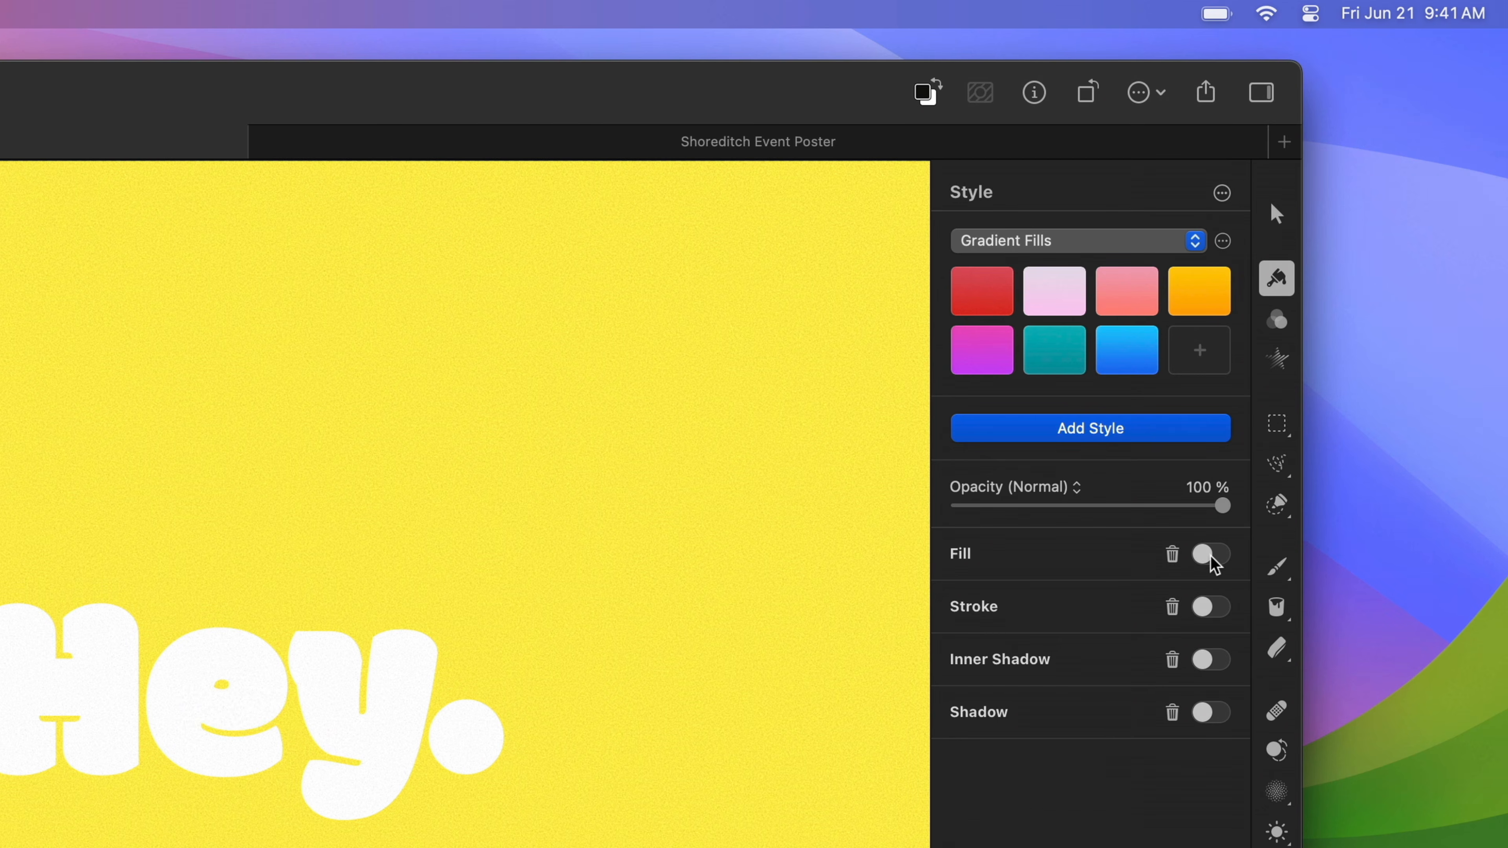
# Add a color Fill style to the "Hey." text using the orange-red FF6131 swatch from Sticker colors.
pyautogui.click(1335, 333)
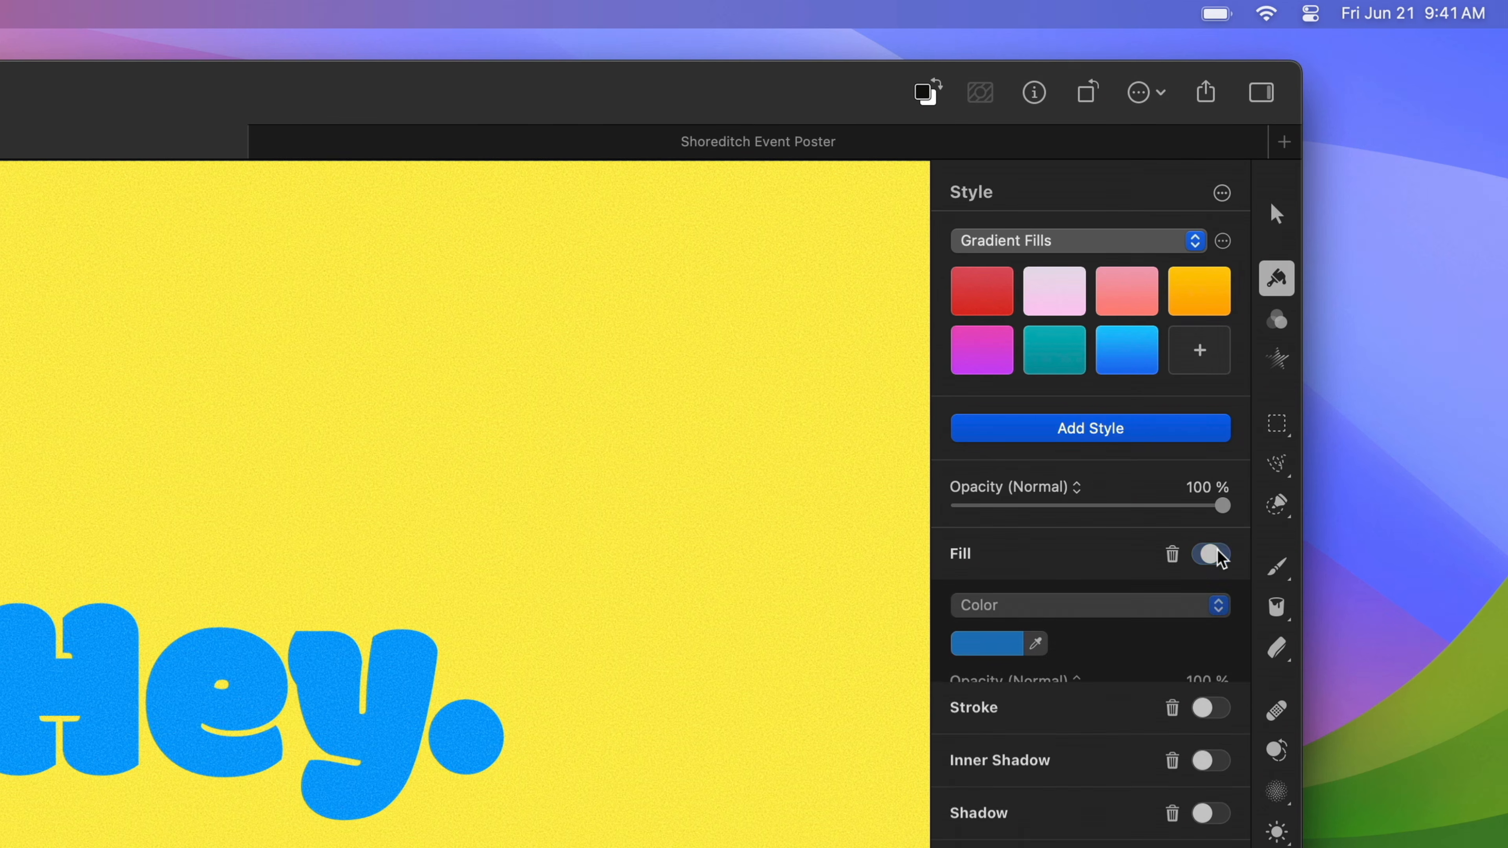
pyautogui.click(1018, 643)
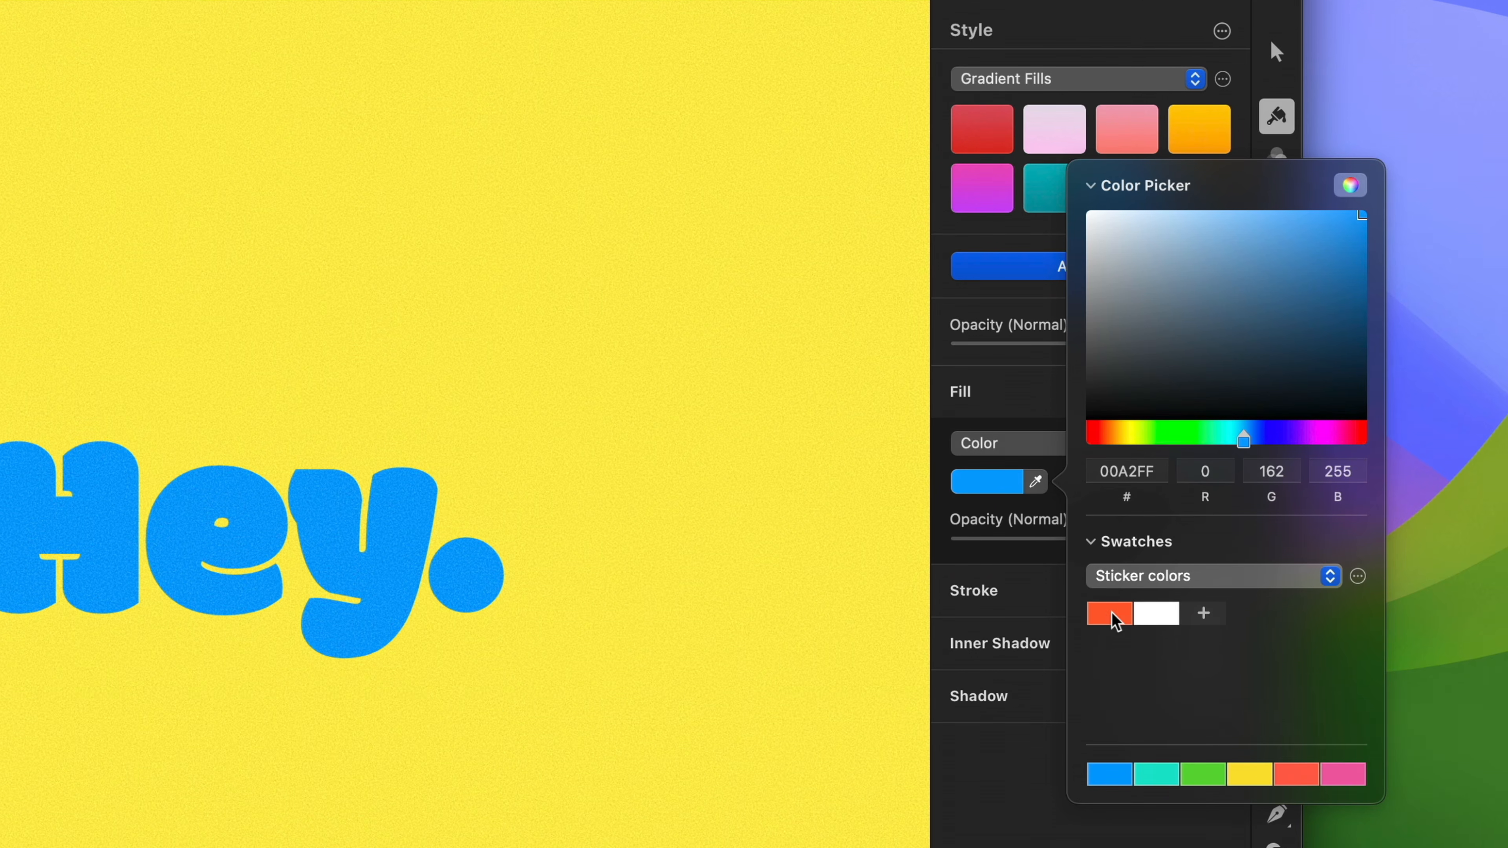
pyautogui.click(1111, 781)
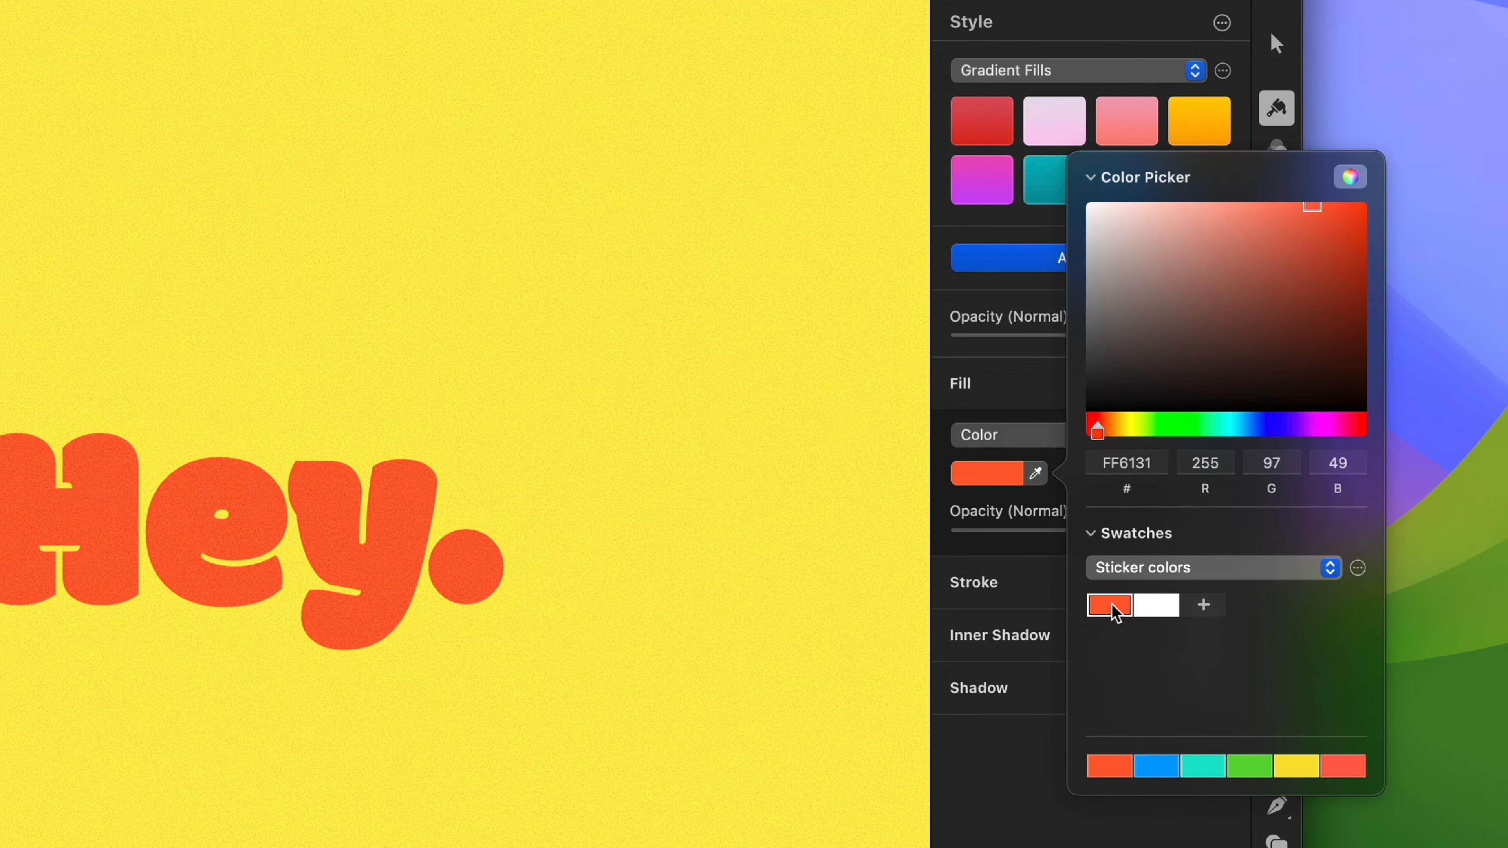
pyautogui.press('Escape')
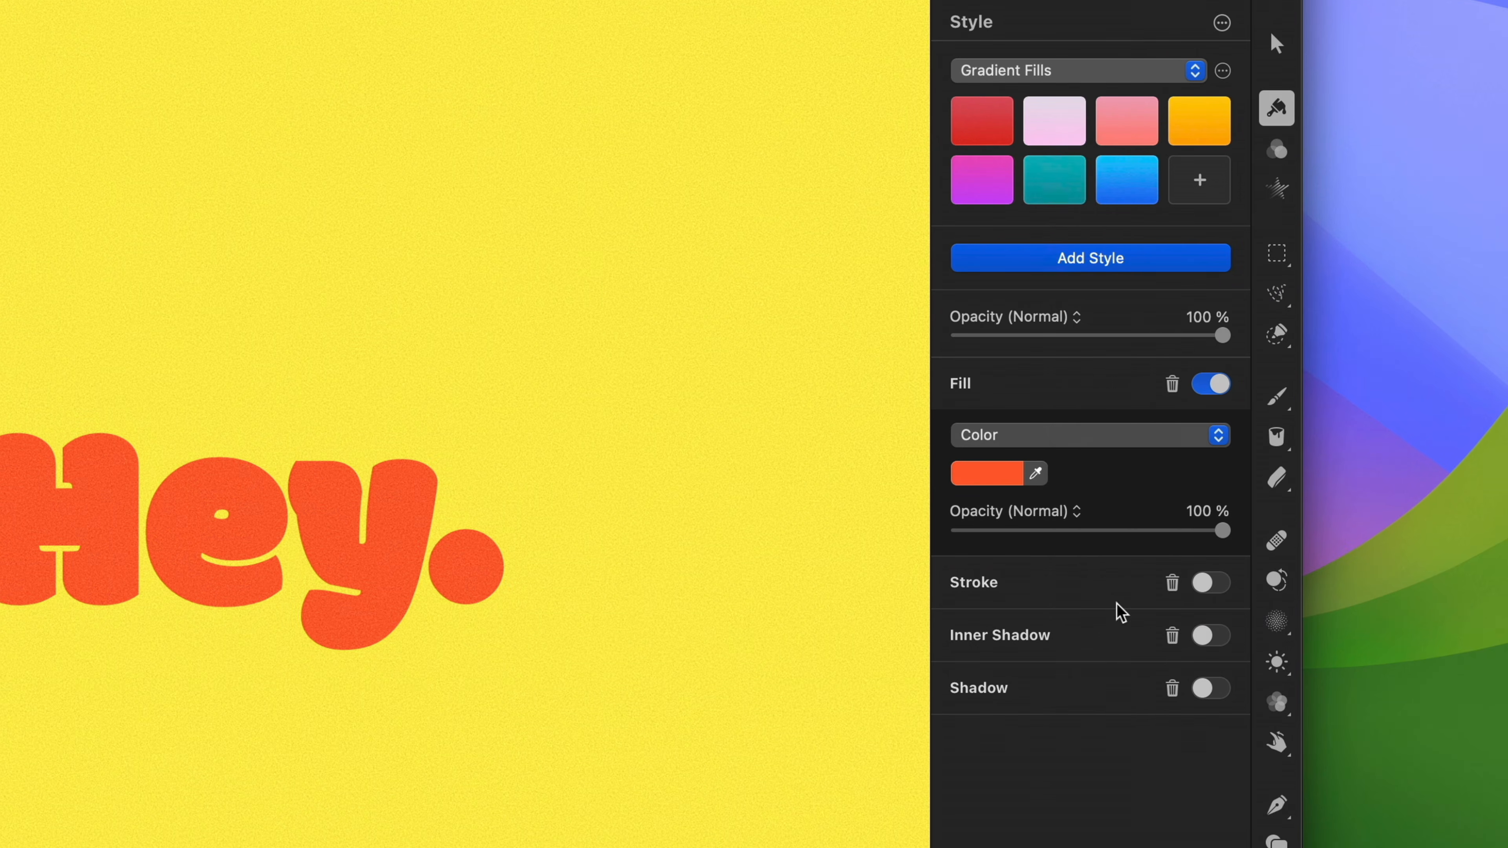
# Add a Stroke style to the "Hey." text and set its alignment to Outside.
pyautogui.click(1209, 583)
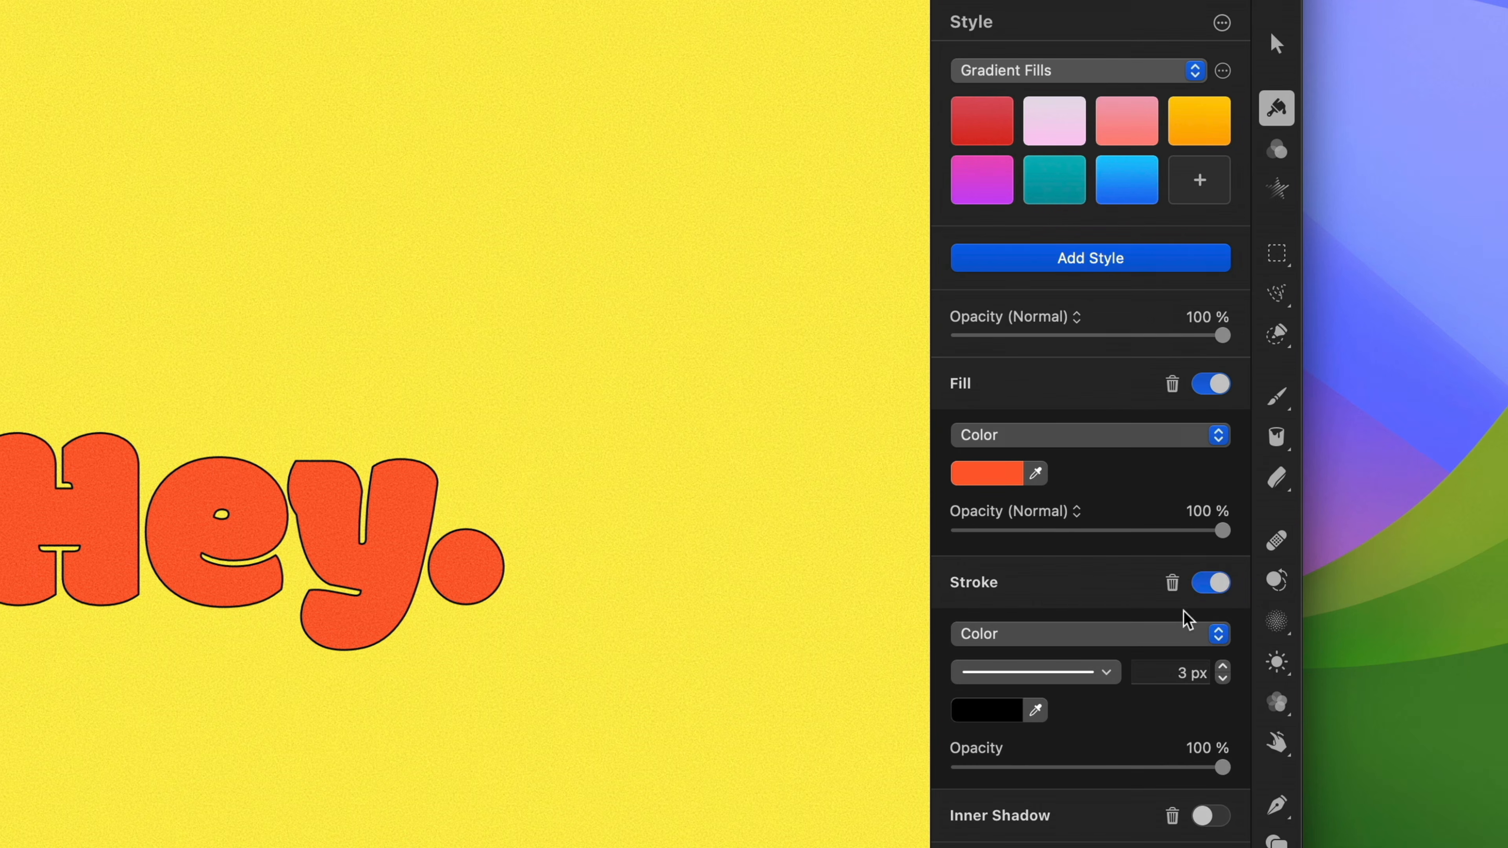
pyautogui.click(1108, 673)
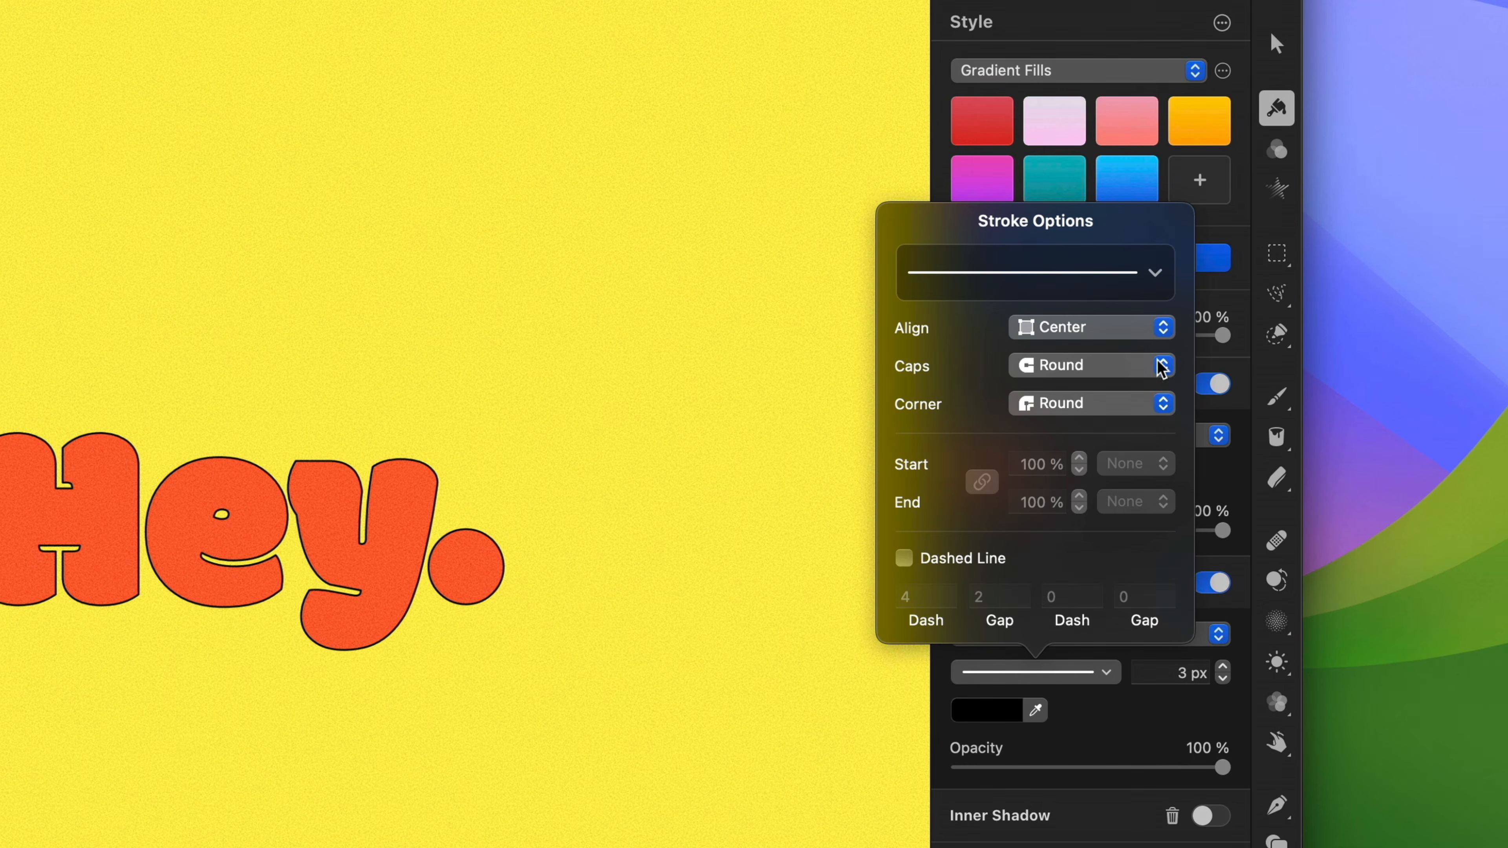
pyautogui.click(1163, 327)
pyautogui.click(1145, 352)
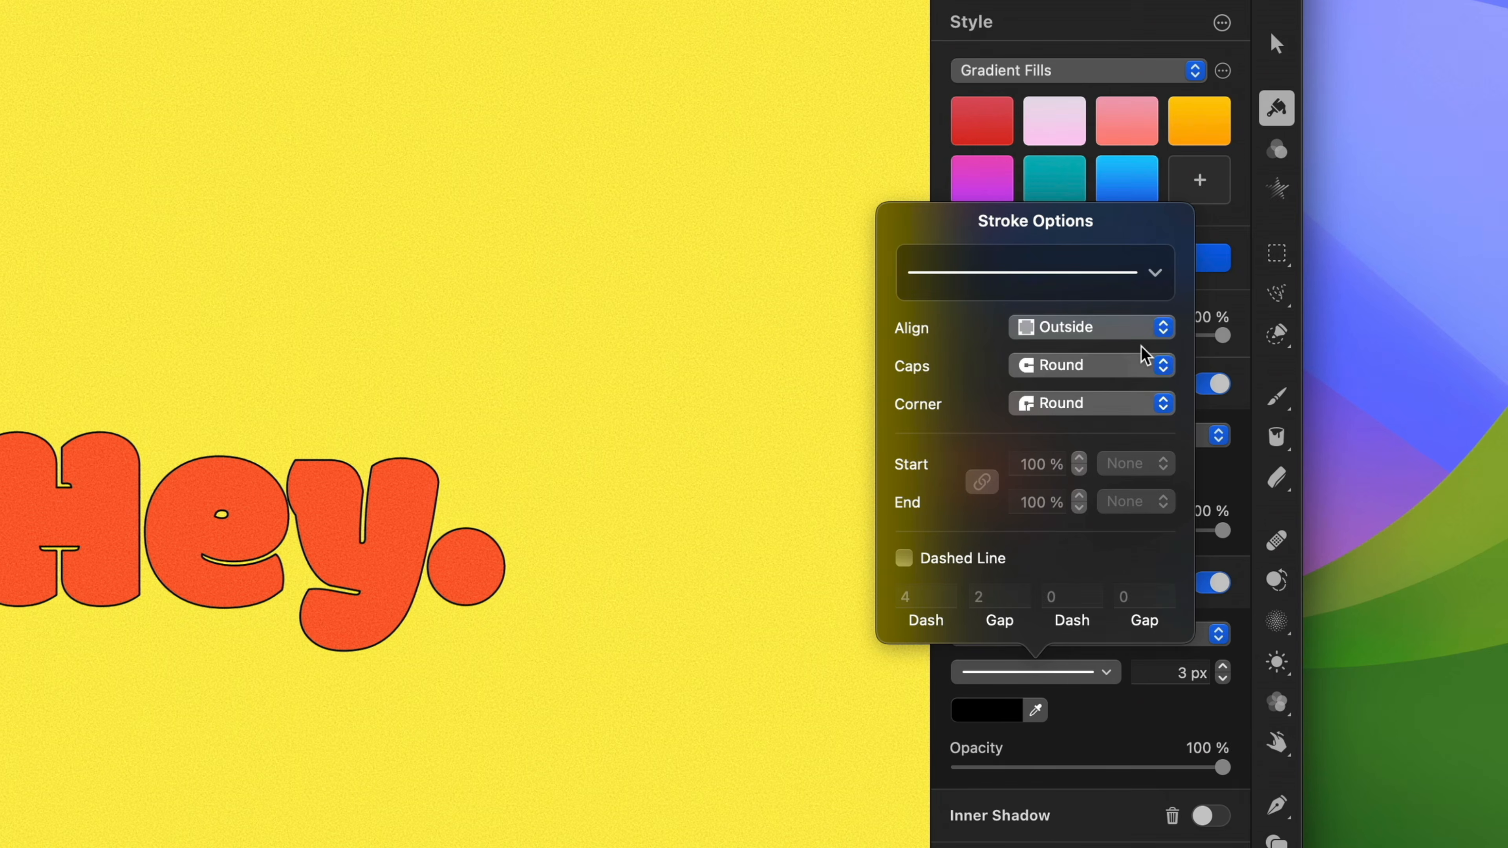
pyautogui.press('Escape')
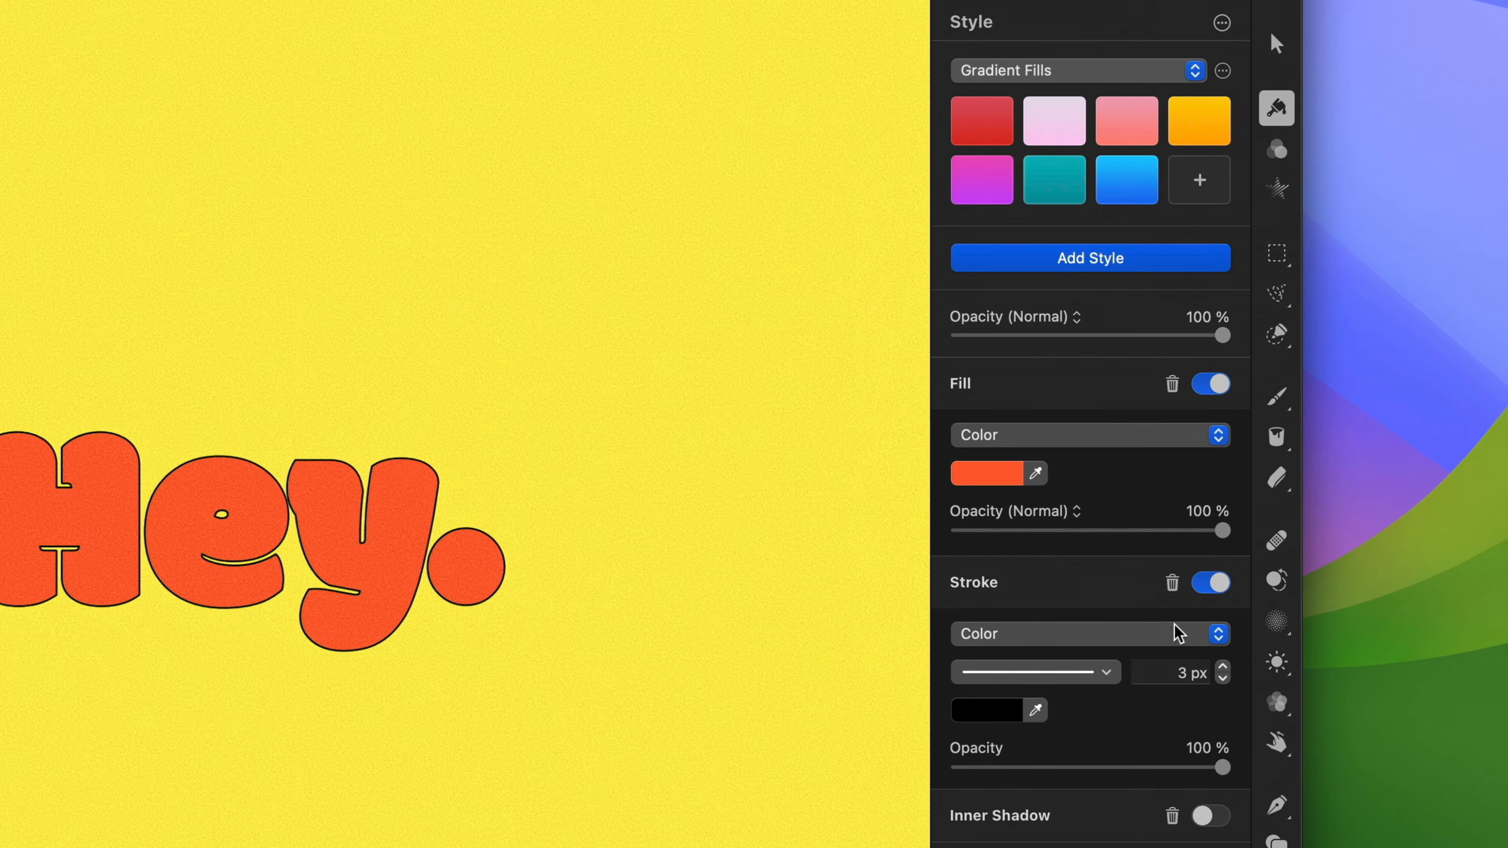
# Set the "Hey." stroke's width to 44 px and its color to the white Sticker colors swatch.
pyautogui.click(1180, 676)
pyautogui.write('44')
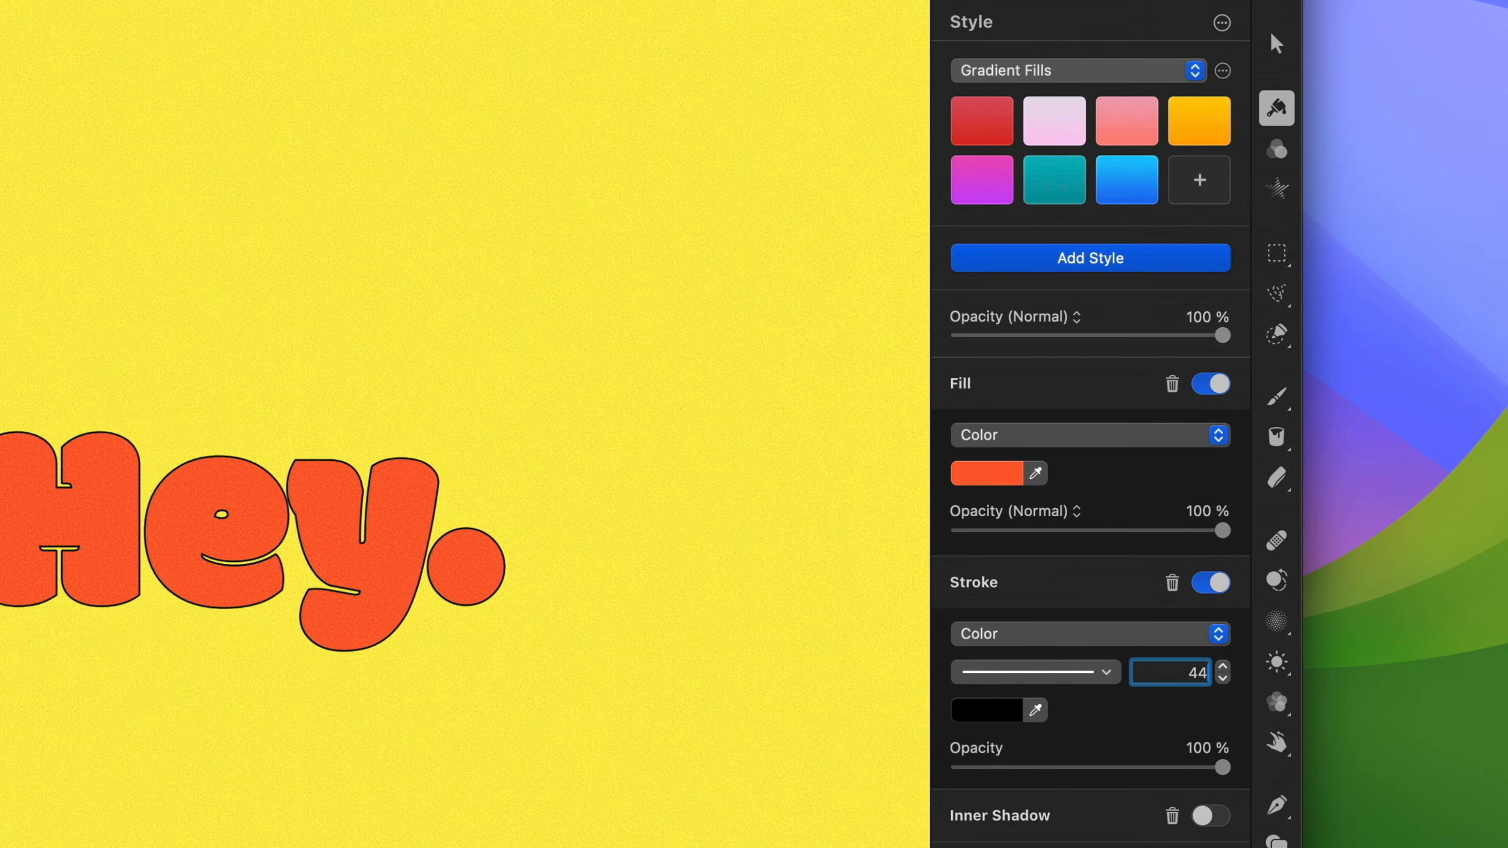
pyautogui.press('Return')
pyautogui.click(1016, 713)
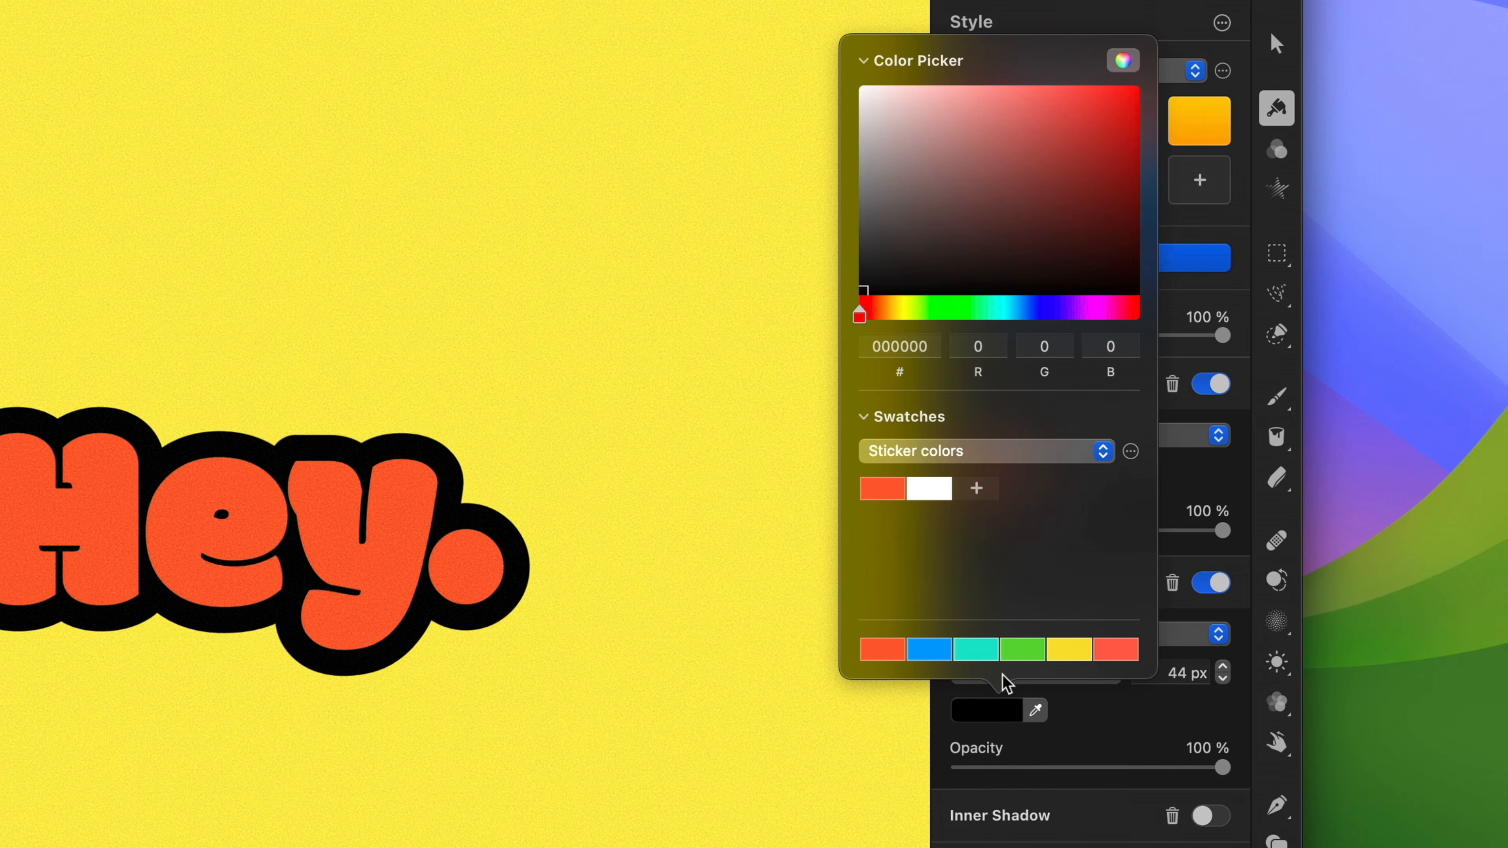
pyautogui.click(929, 488)
pyautogui.press('Escape')
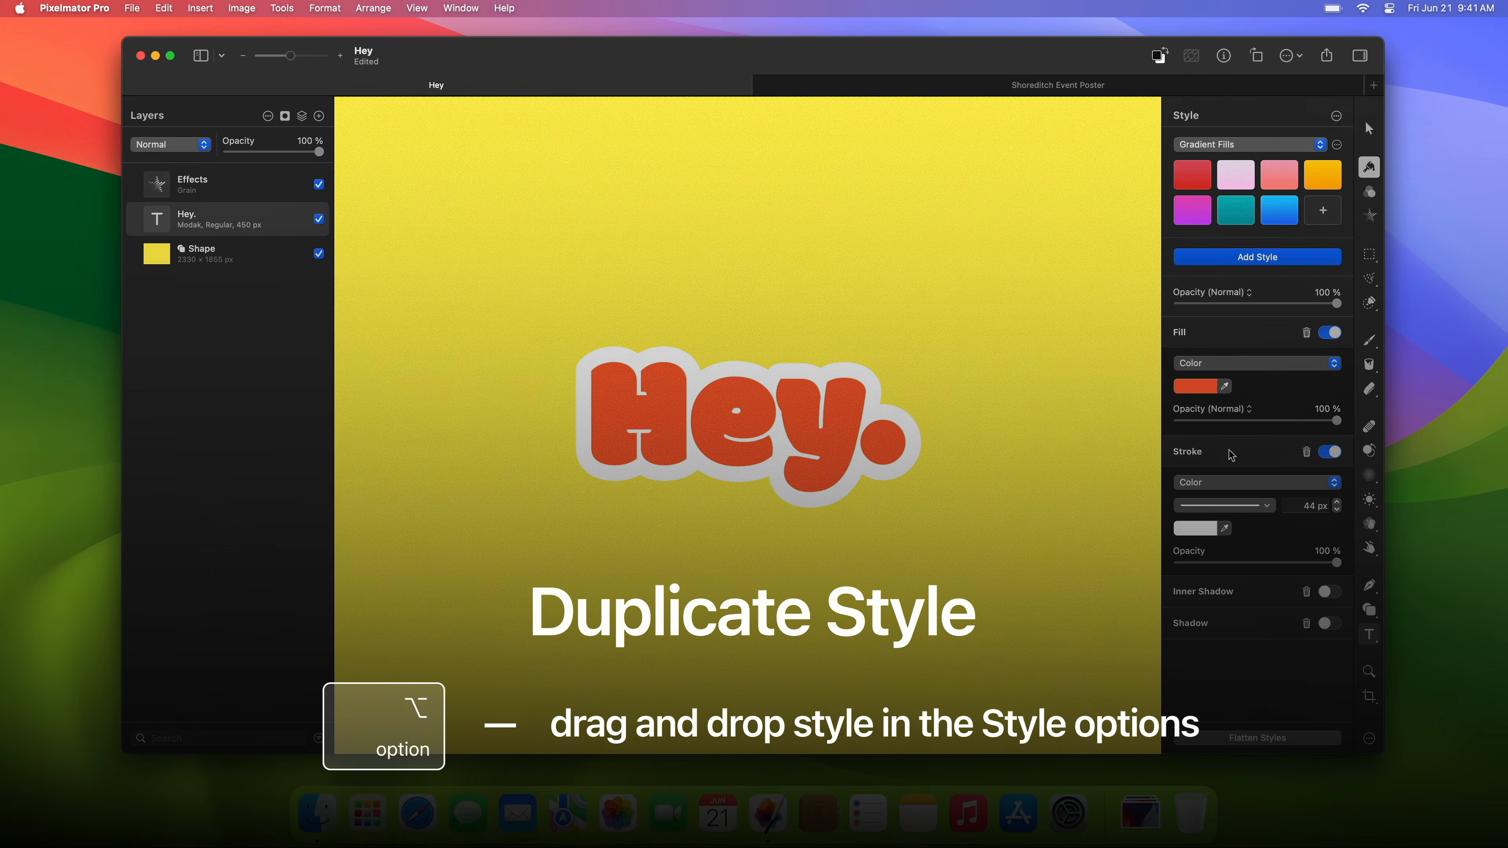
# Duplicate the white stroke and give the lower copy the orange-red FF6131 swatch and a width of 58 px.
pyautogui.moveTo(1231, 455); pyautogui.dragTo(1231, 443)
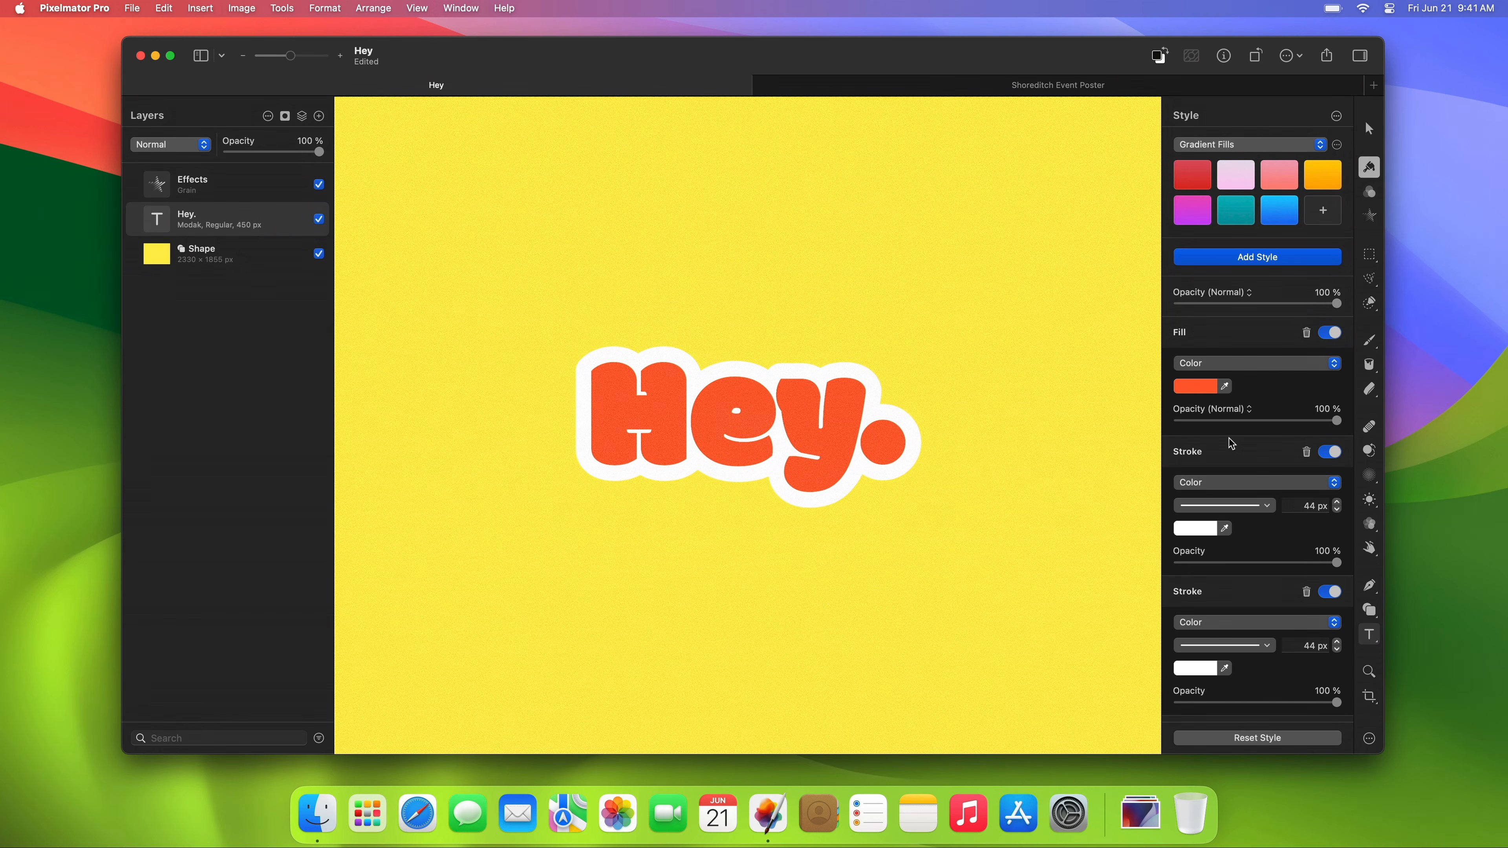
pyautogui.click(1210, 669)
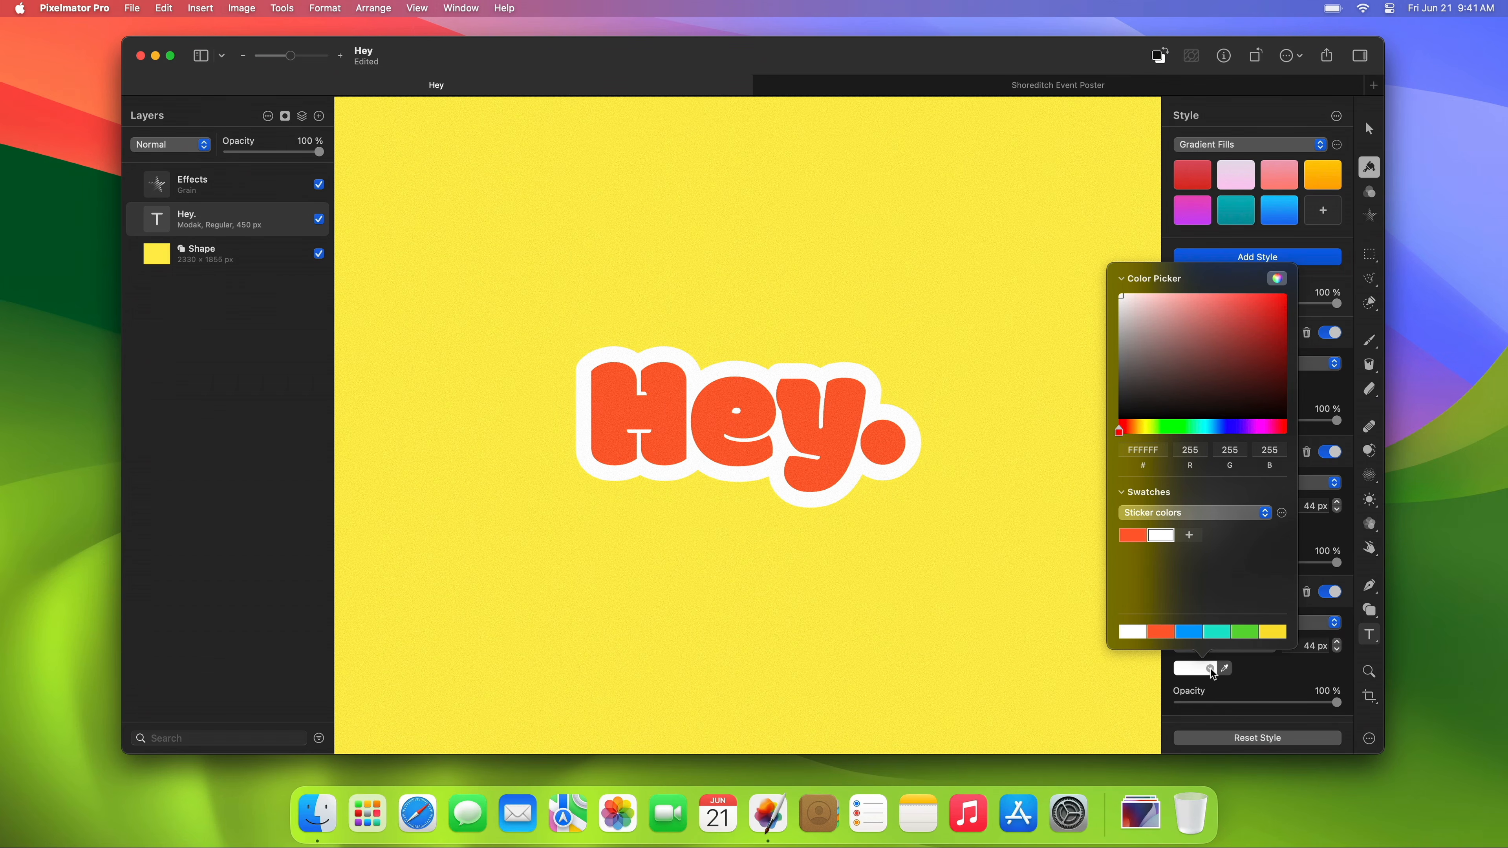
pyautogui.click(1133, 536)
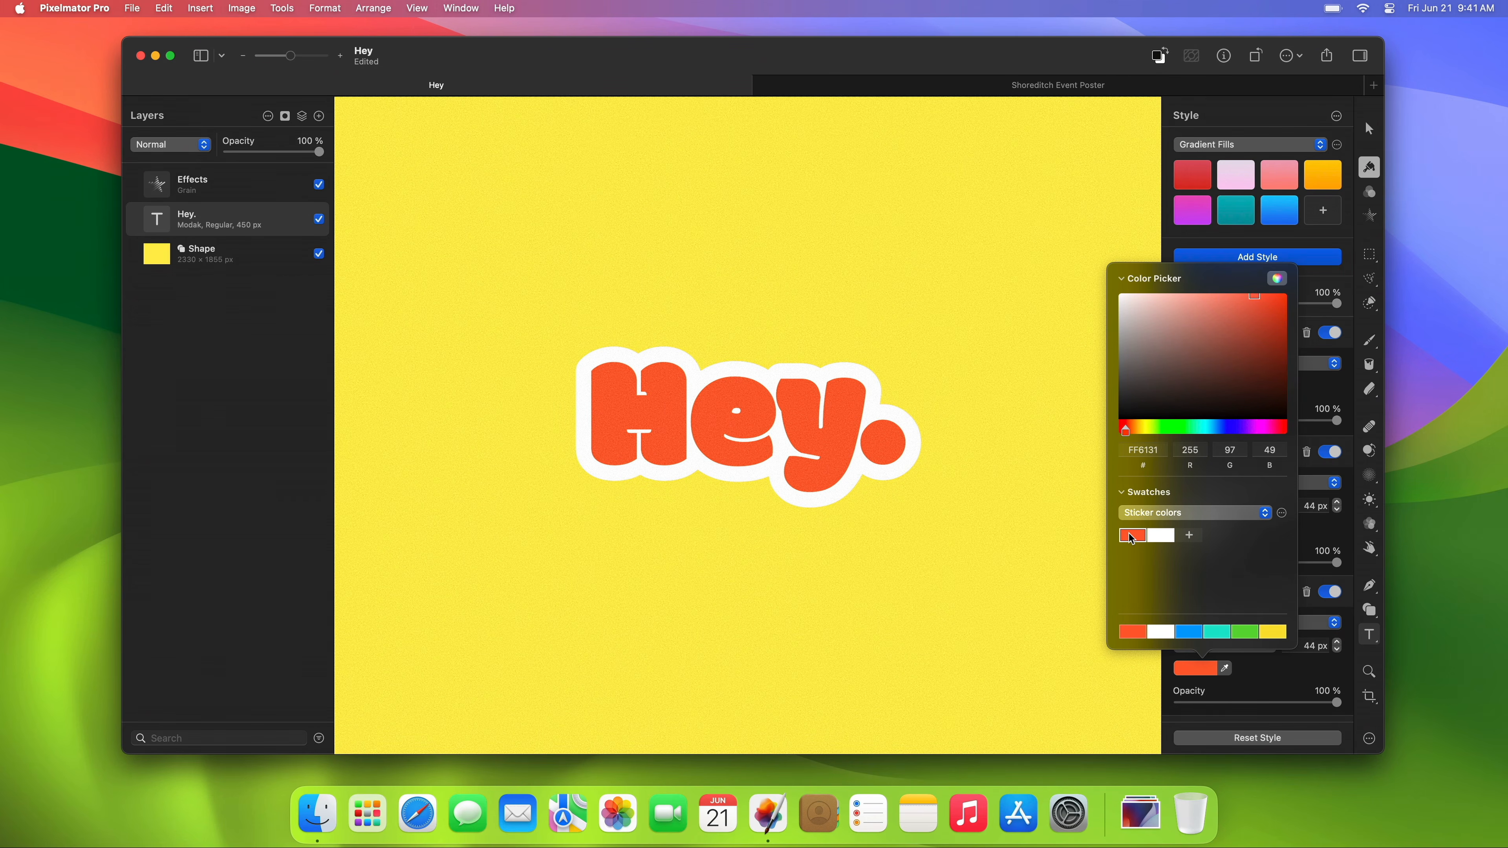
pyautogui.press('Escape')
pyautogui.click(1306, 649)
pyautogui.write('58')
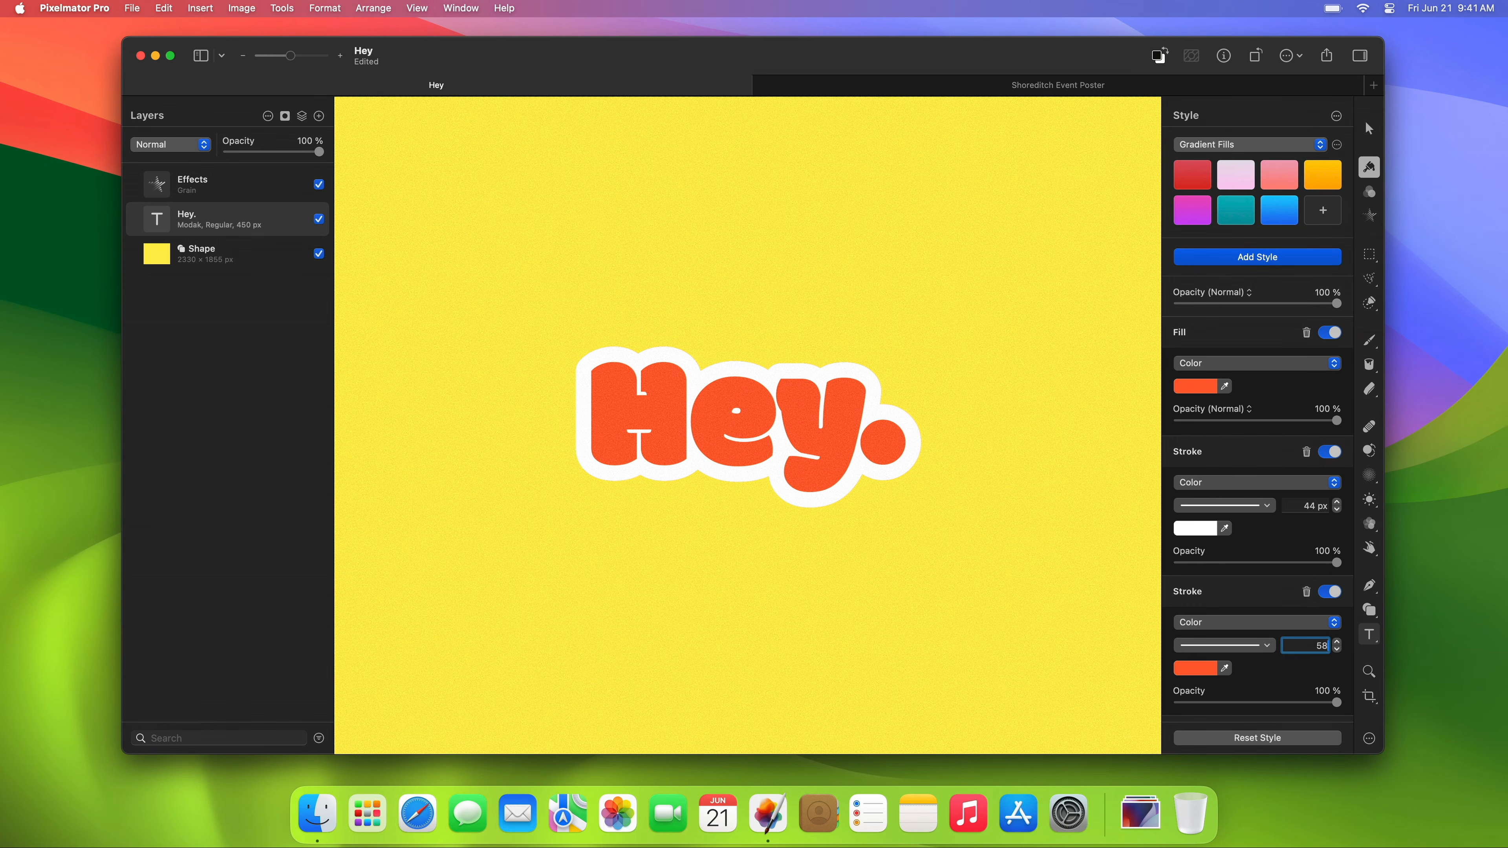
pyautogui.press('Return')
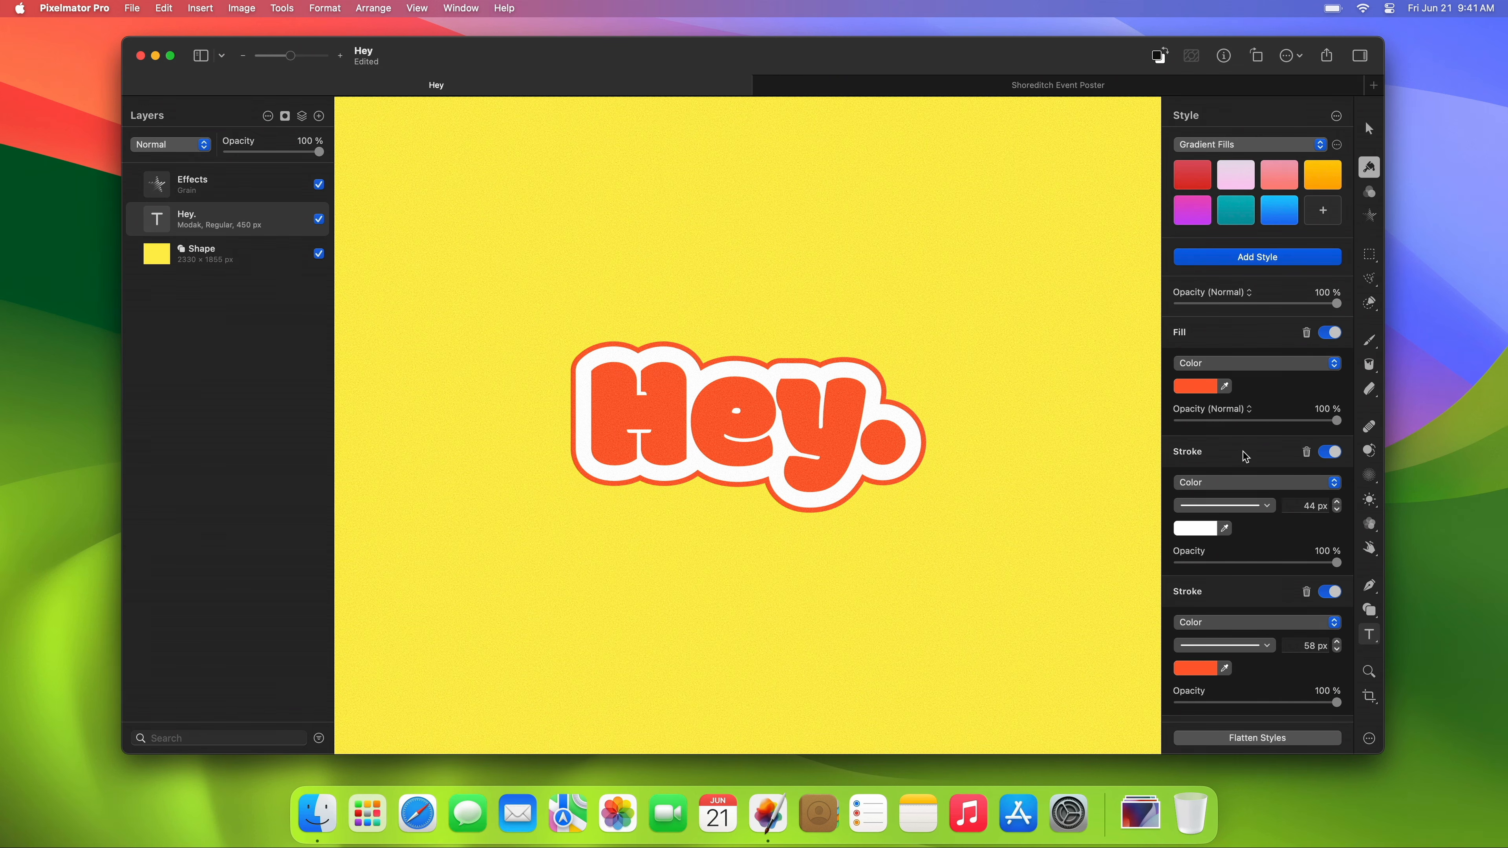
# Duplicate the 44 px white stroke below the orange-red stroke and set the copy's width to 72 px.
pyautogui.moveTo(1245, 457); pyautogui.dragTo(1250, 596)
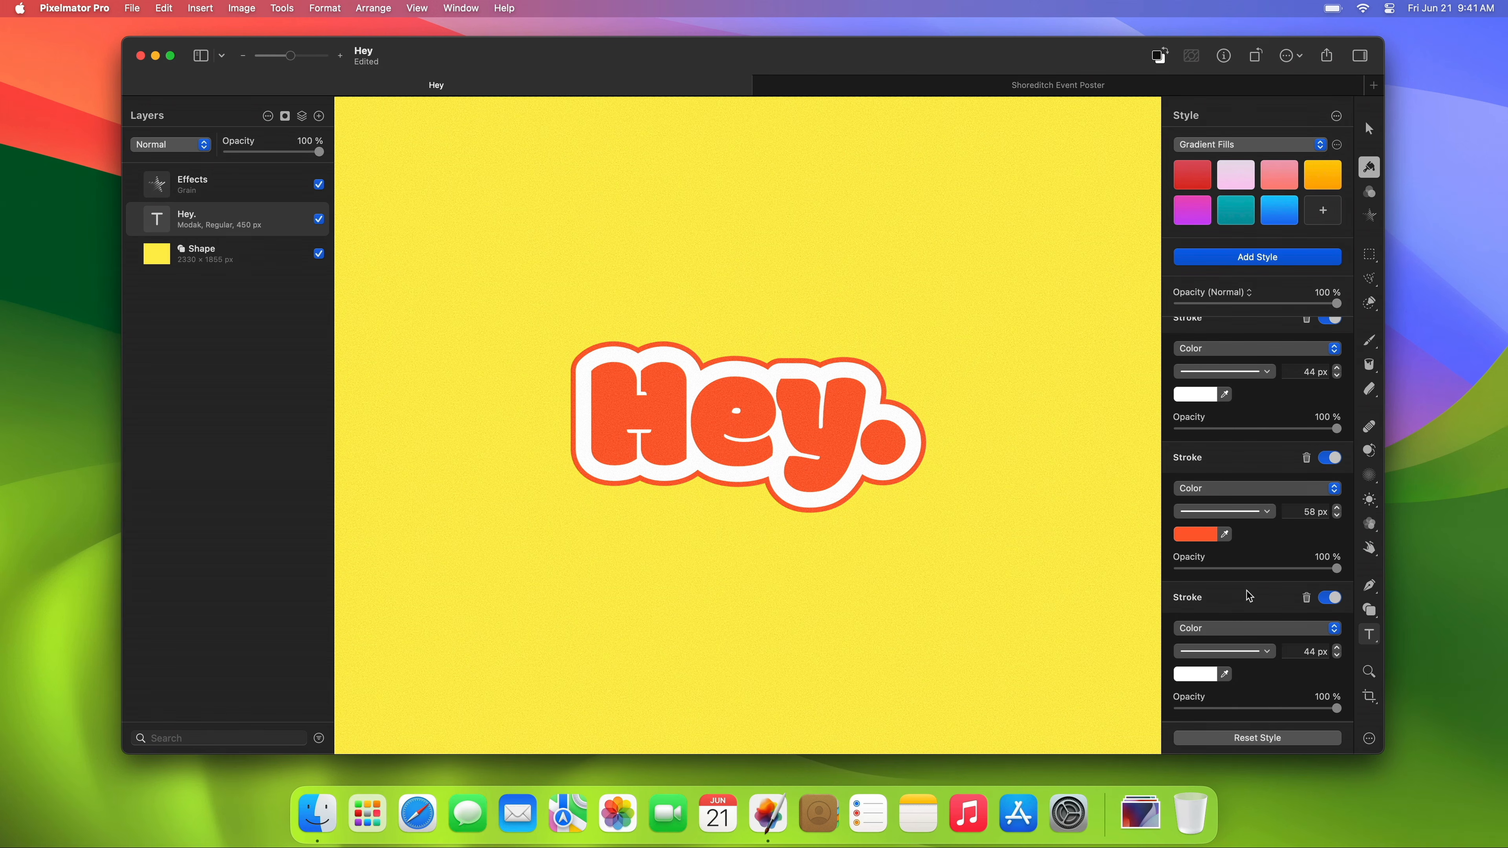
pyautogui.click(1308, 653)
pyautogui.write('72')
pyautogui.press('Return')
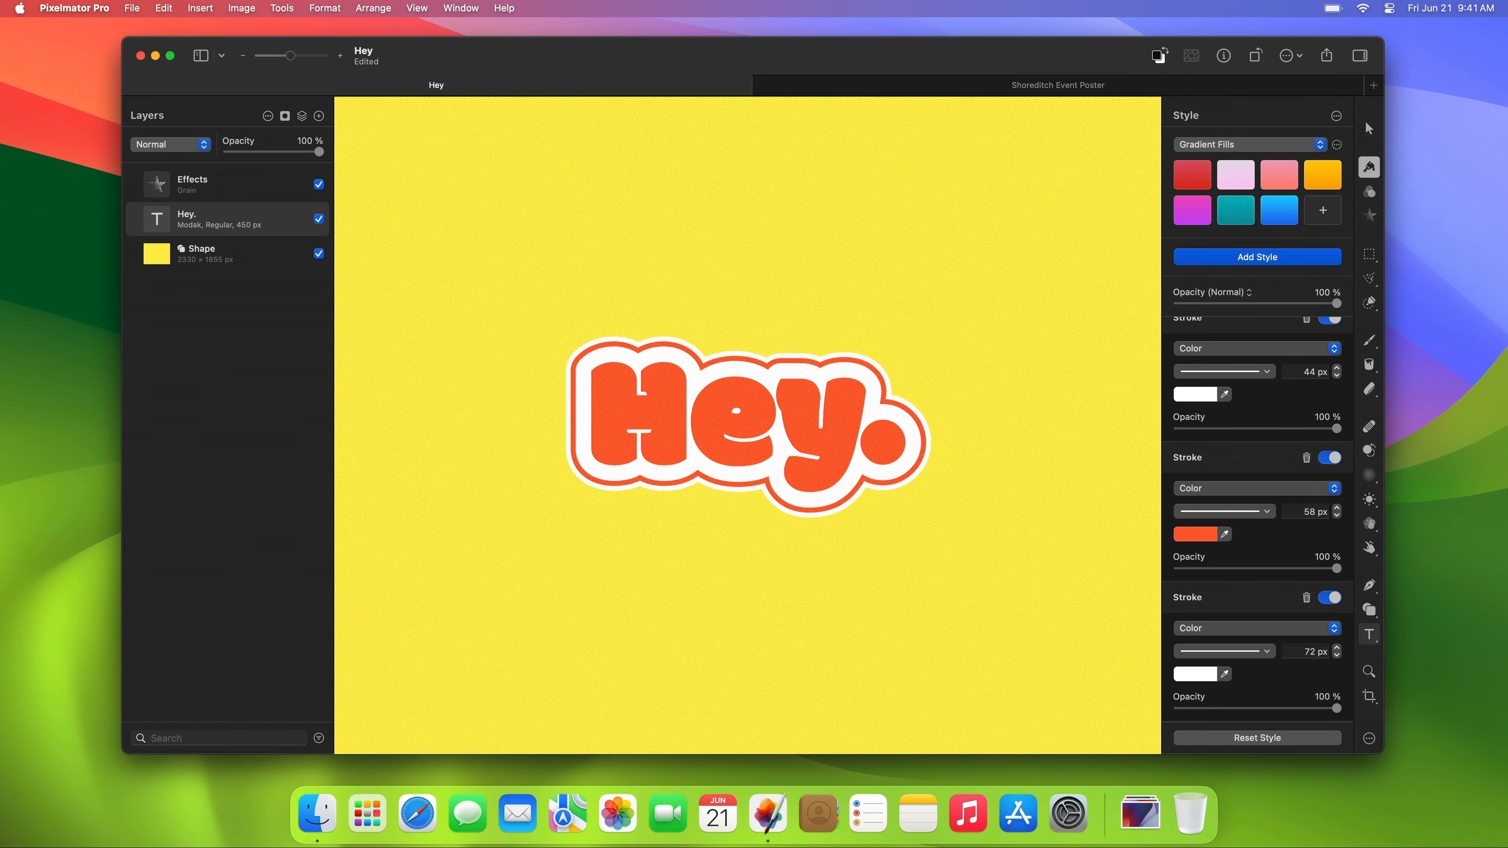
# Enable the Shadow style on the "Hey." text with a blur of 0 px and a distance of 55 px.
pyautogui.scroll(-3, 1257, 517)
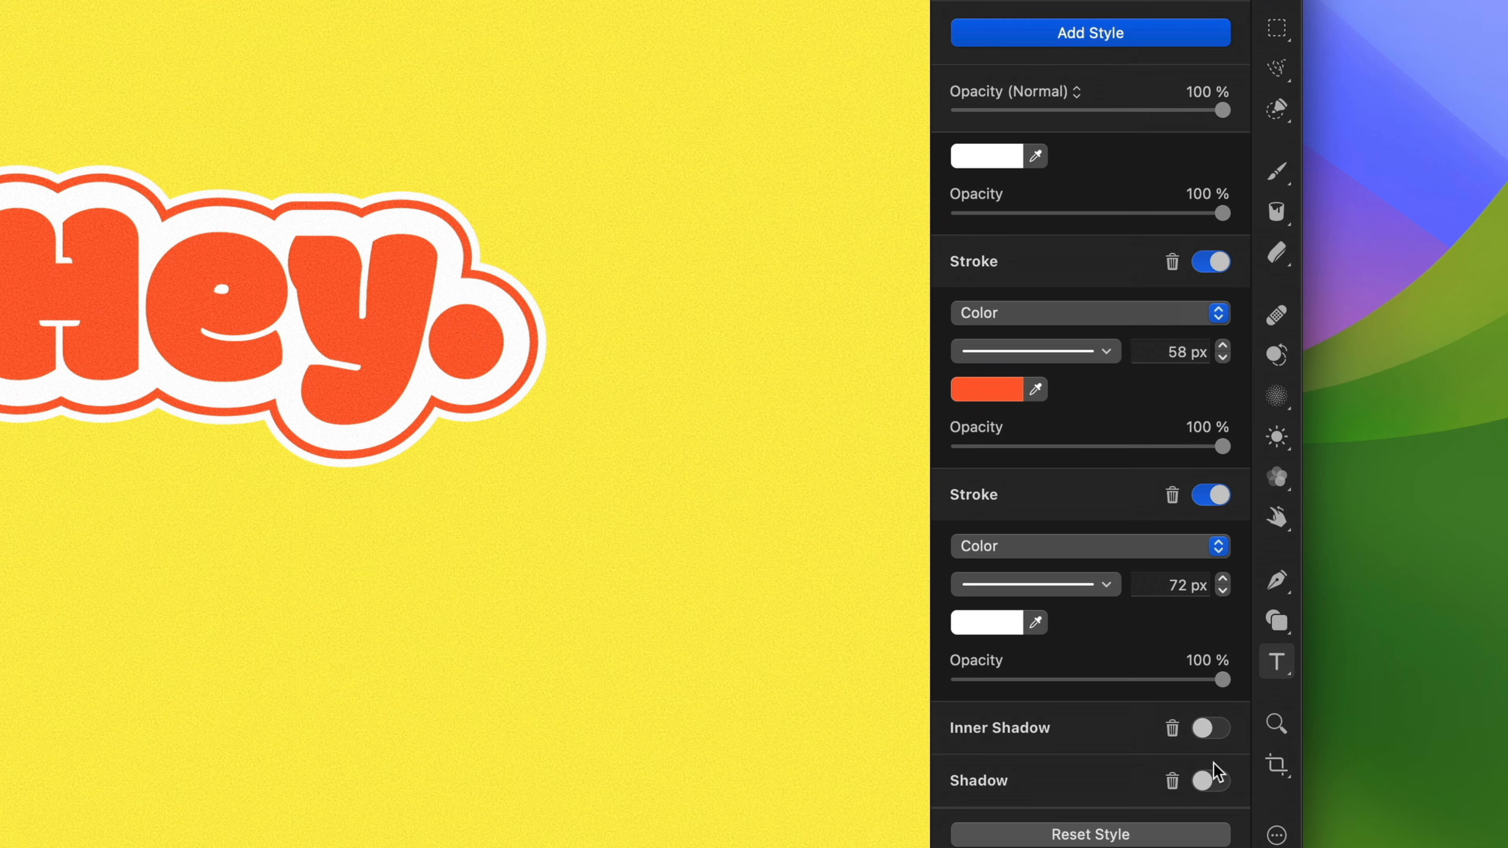
pyautogui.click(1334, 706)
pyautogui.scroll(-5, 1218, 773)
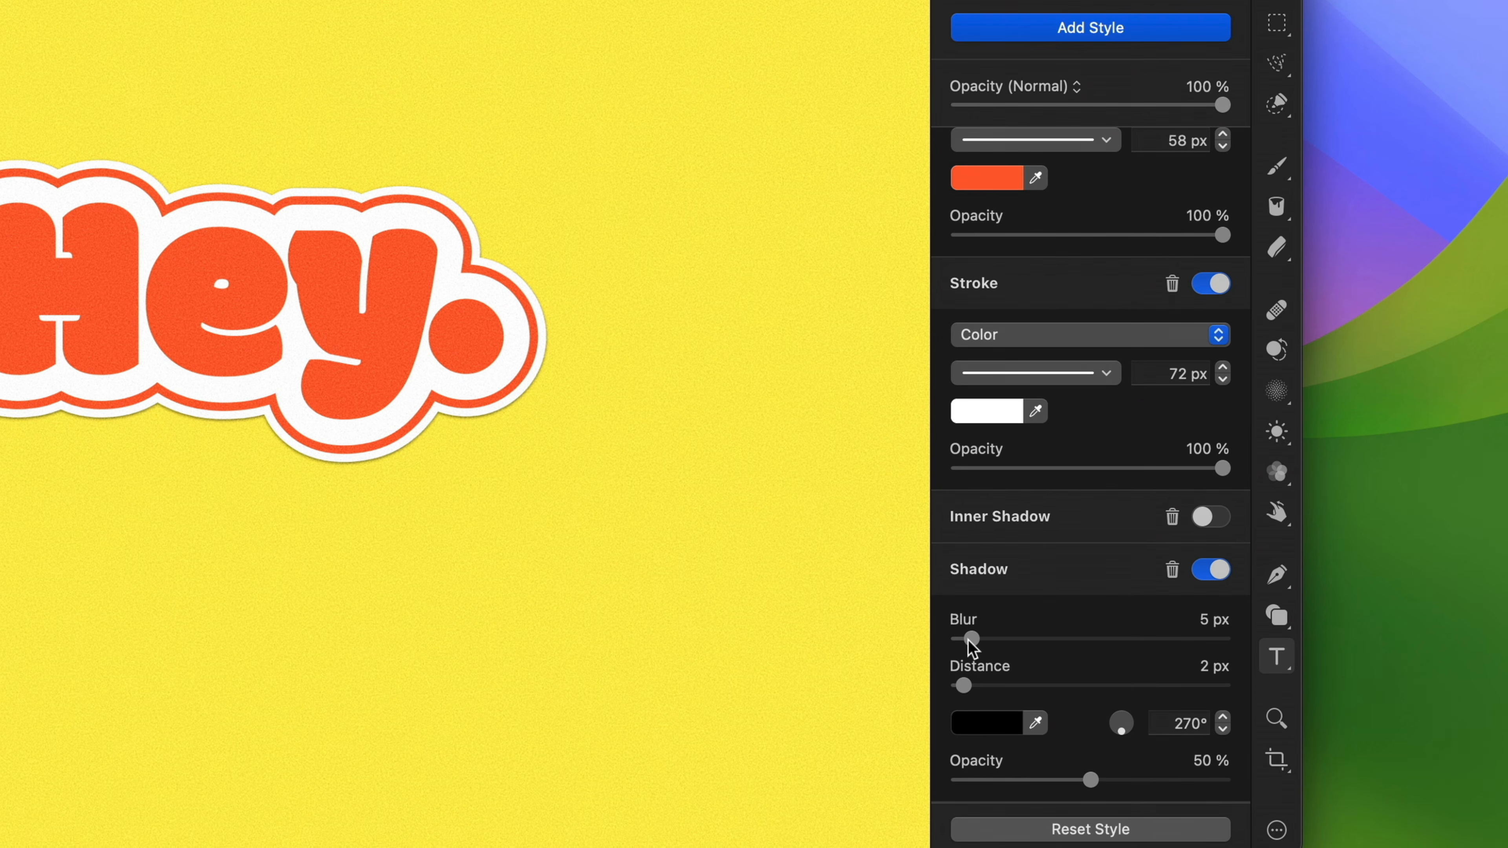
pyautogui.moveTo(970, 640); pyautogui.dragTo(943, 638)
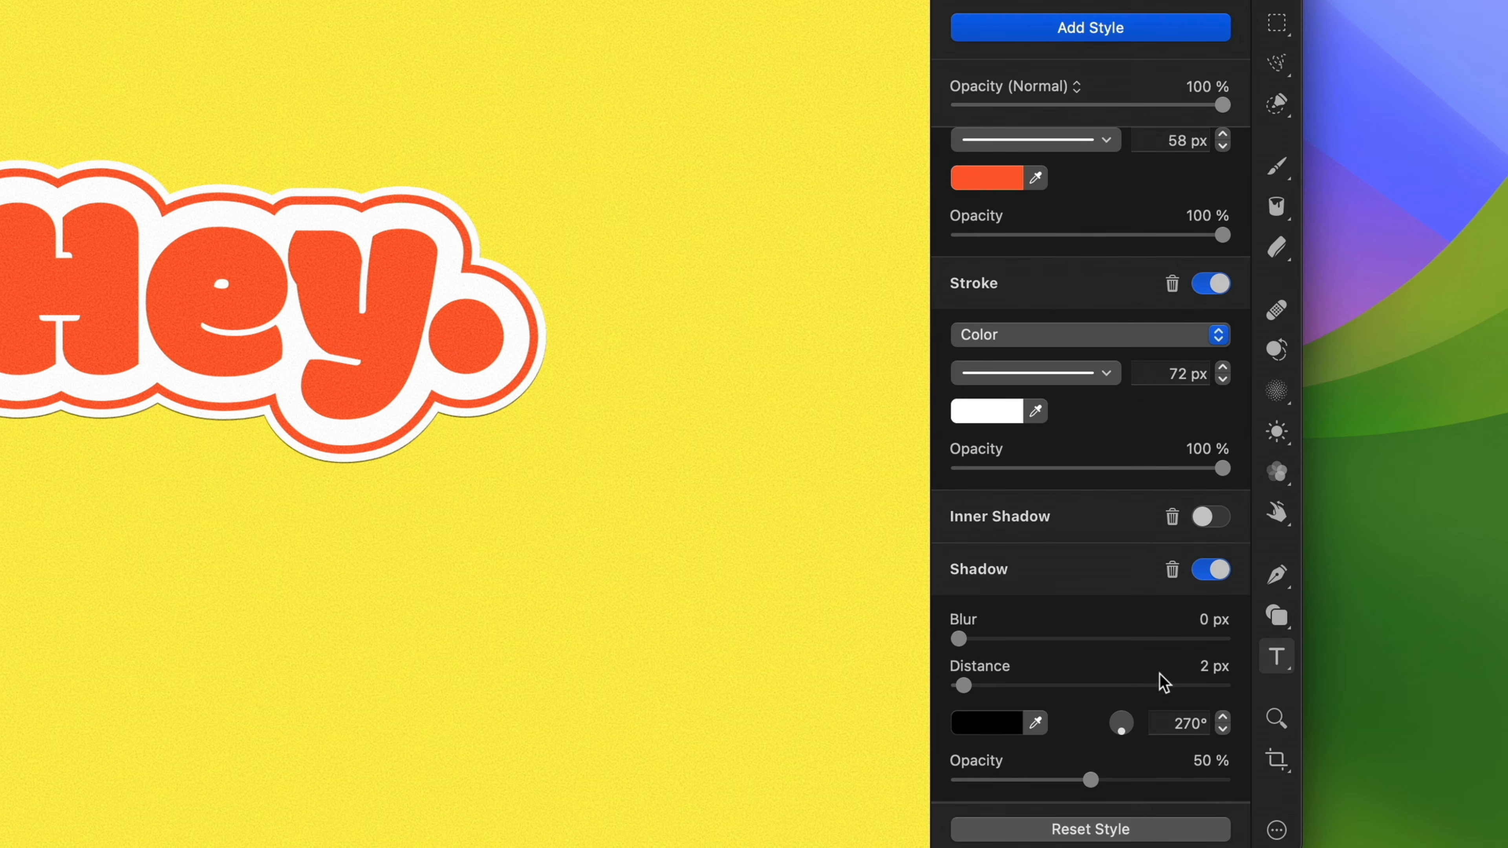
pyautogui.click(1210, 666)
pyautogui.write('55')
pyautogui.press('Return')
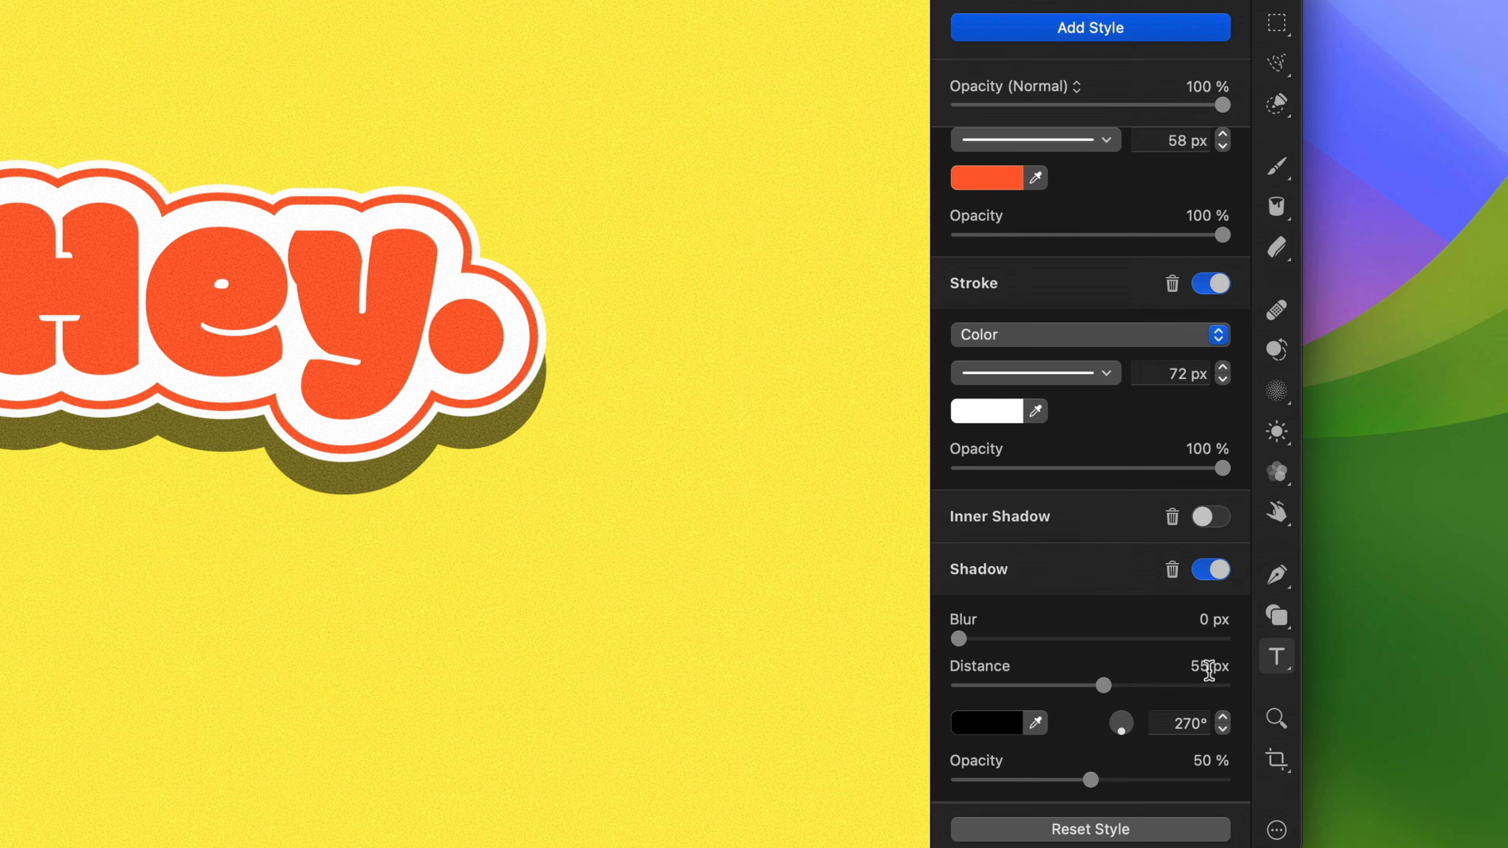
# Set the "Hey." shadow's angle to 300° and its opacity to 65%.
pyautogui.click(1195, 725)
pyautogui.write('300')
pyautogui.press('Return')
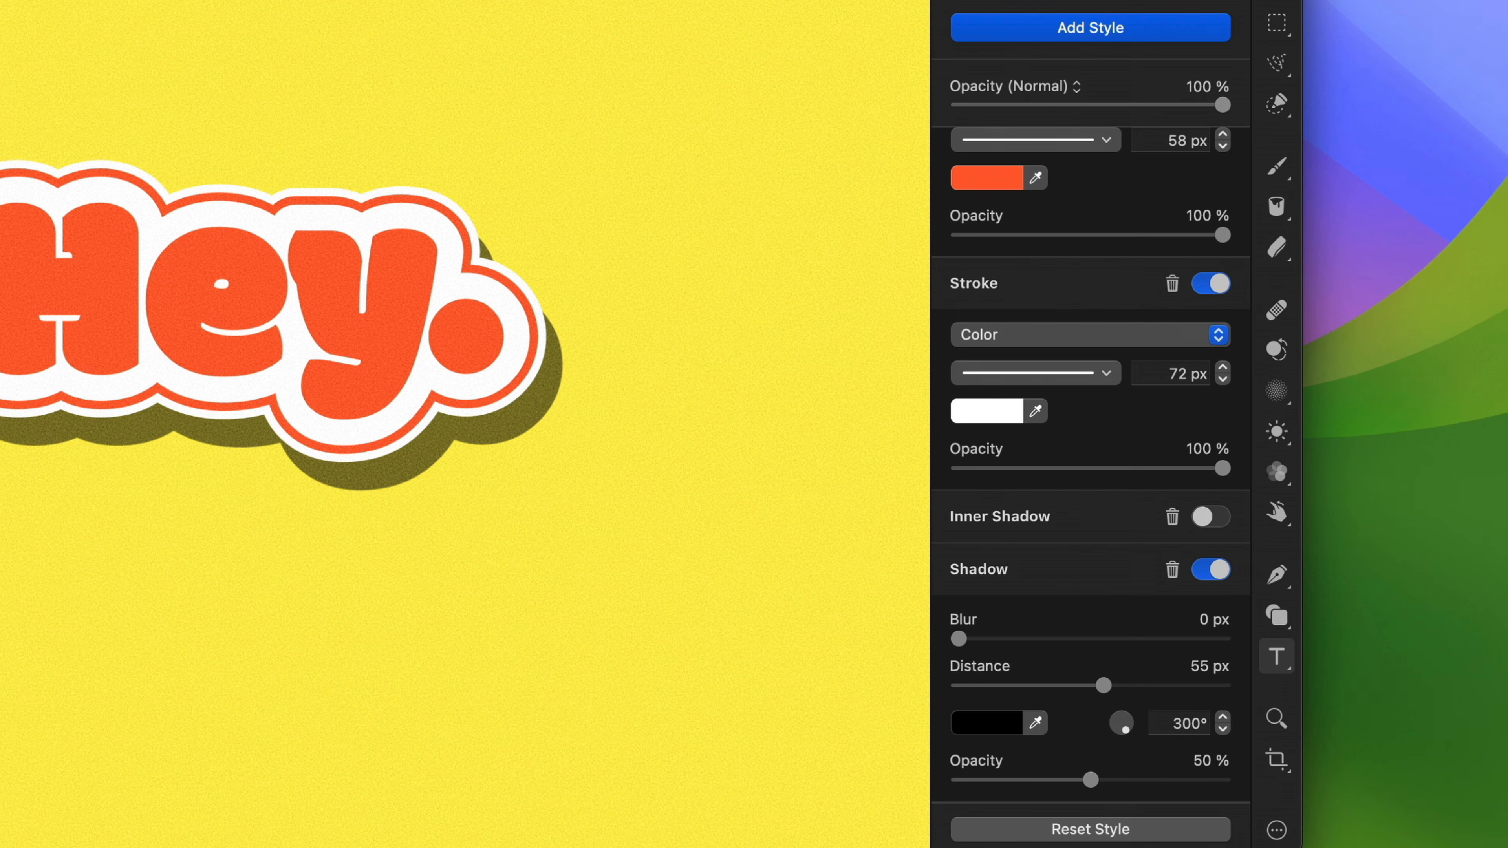
pyautogui.click(1204, 761)
pyautogui.write('65')
pyautogui.press('Return')
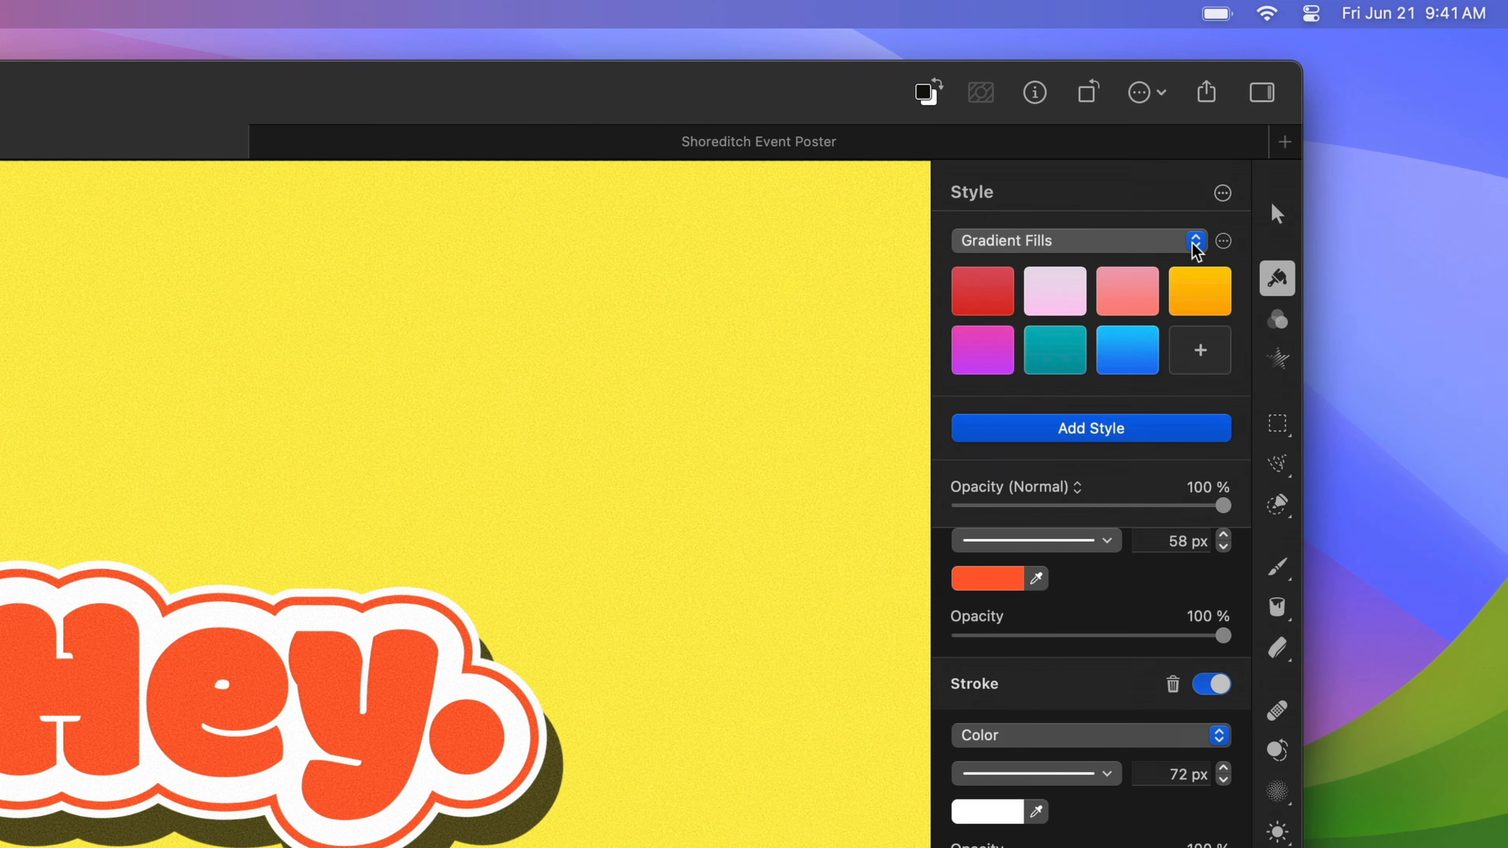
# Save the "Hey." layer style as a new preset in the Favorites collection.
pyautogui.click(1320, 145)
pyautogui.click(1301, 124)
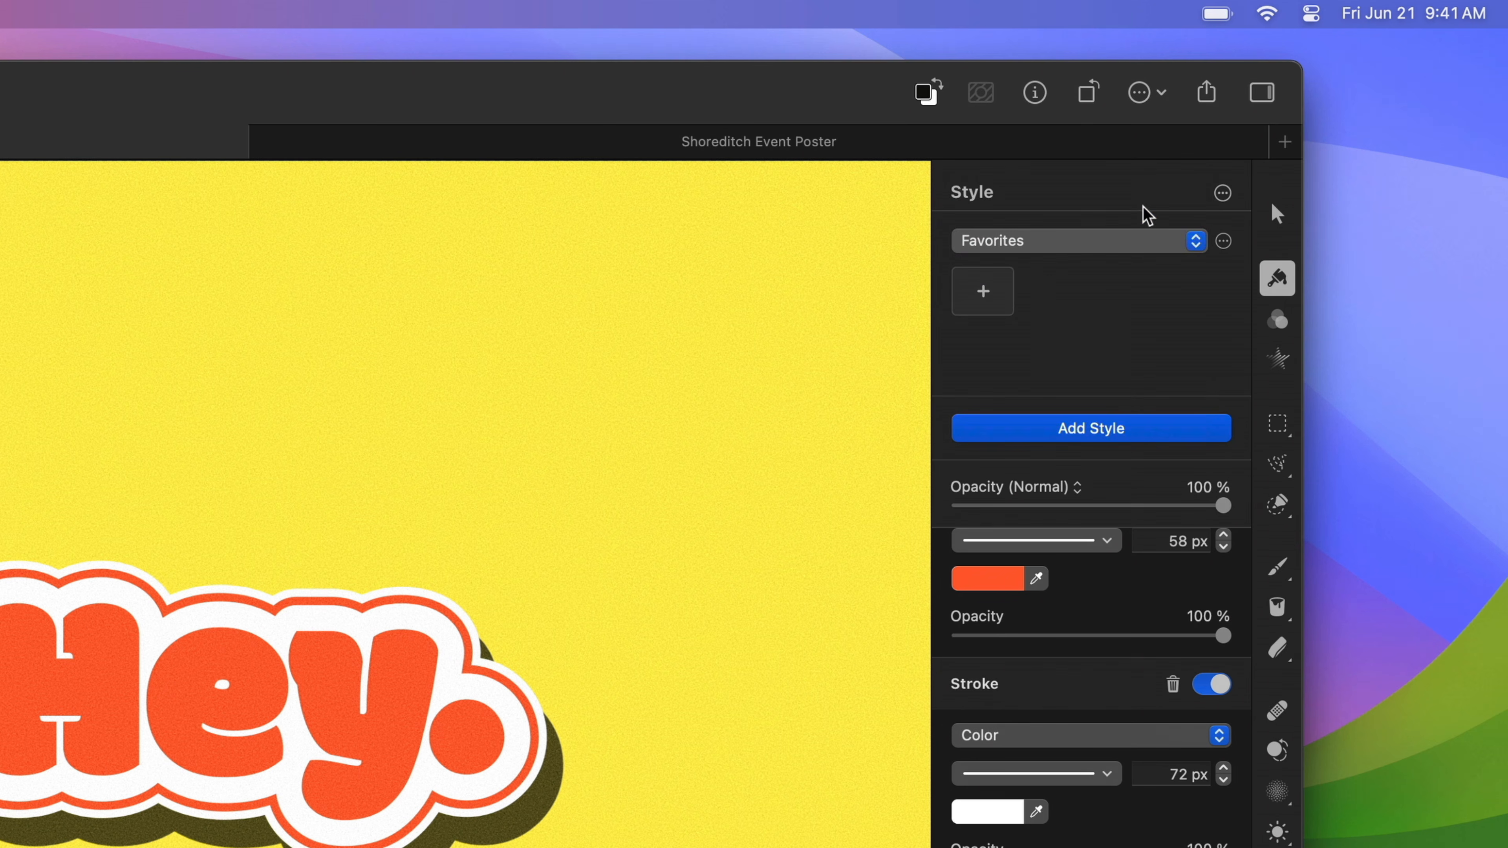
pyautogui.click(990, 299)
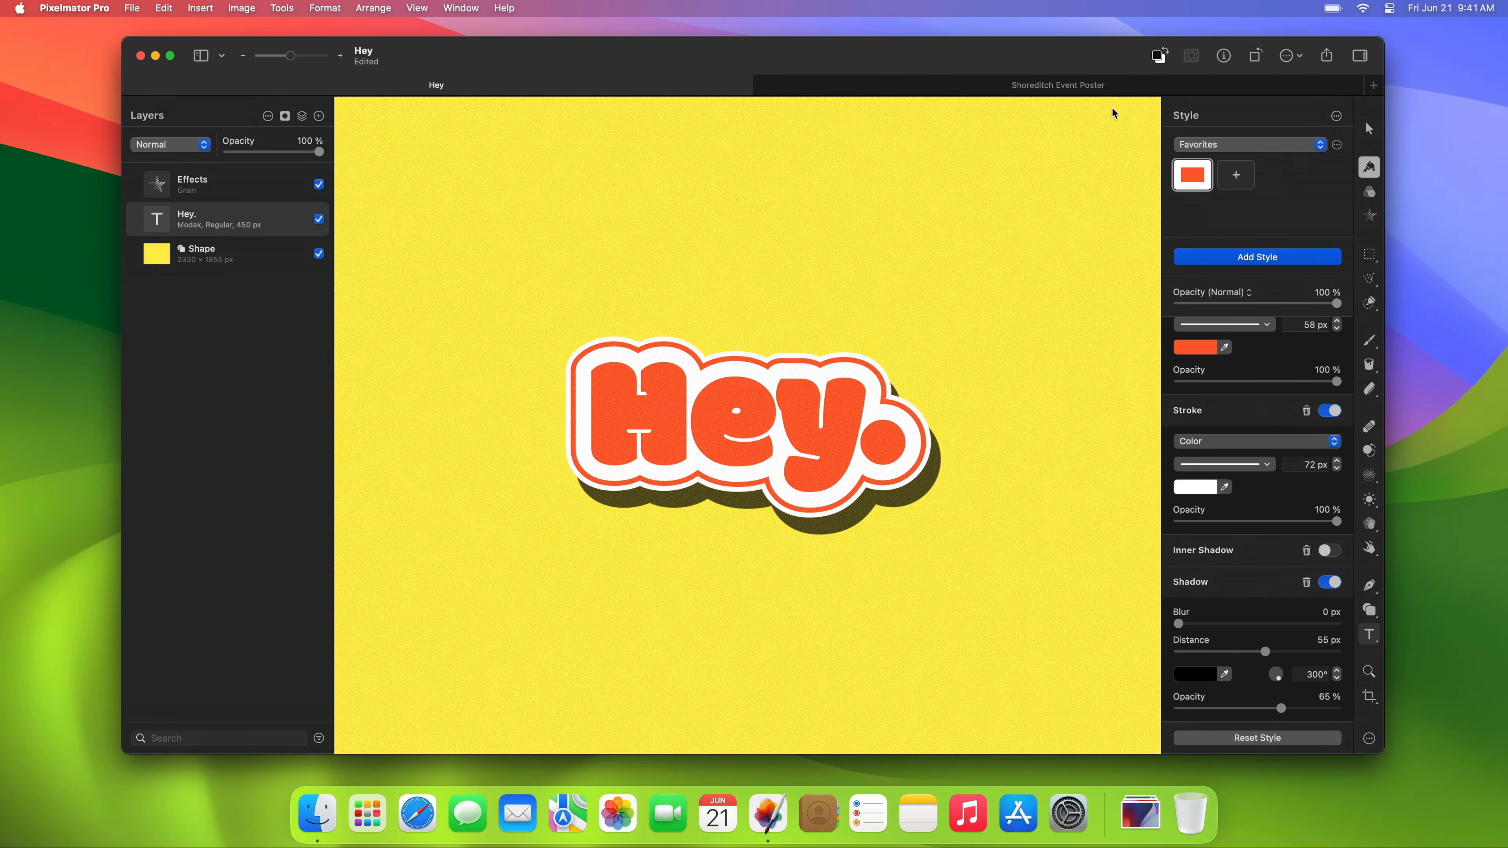
# Switch to the Shoreditch Event Poster document and select Title 1, Title 2 and Title 3 inside the Title group for styling.
pyautogui.click(1105, 86)
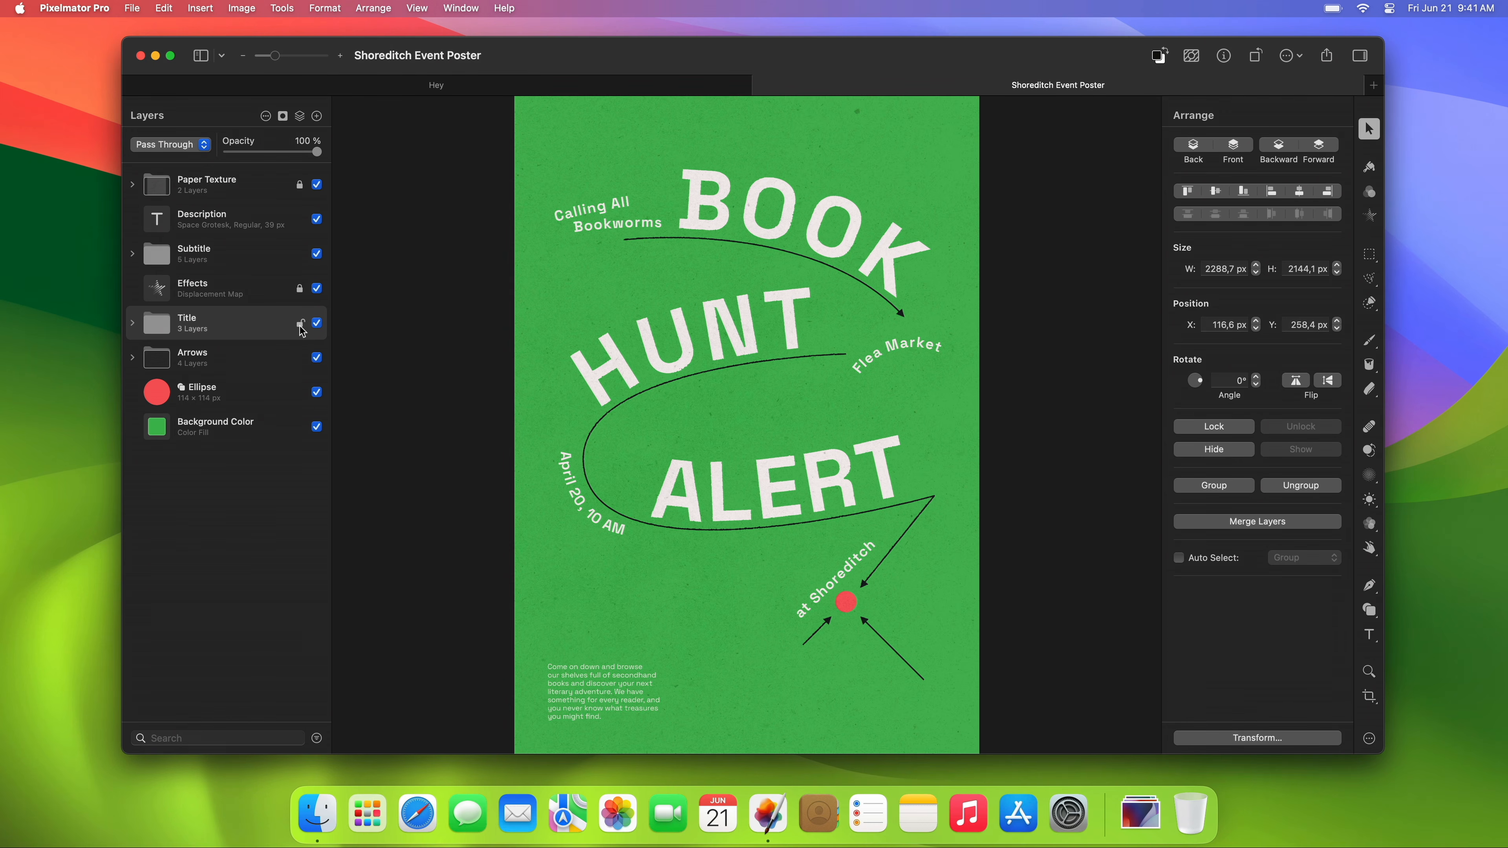
pyautogui.click(132, 322)
pyautogui.click(189, 356)
pyautogui.keyDown('shift'); pyautogui.click(197, 396); pyautogui.keyUp('shift')
pyautogui.keyDown('shift'); pyautogui.click(200, 434); pyautogui.keyUp('shift')
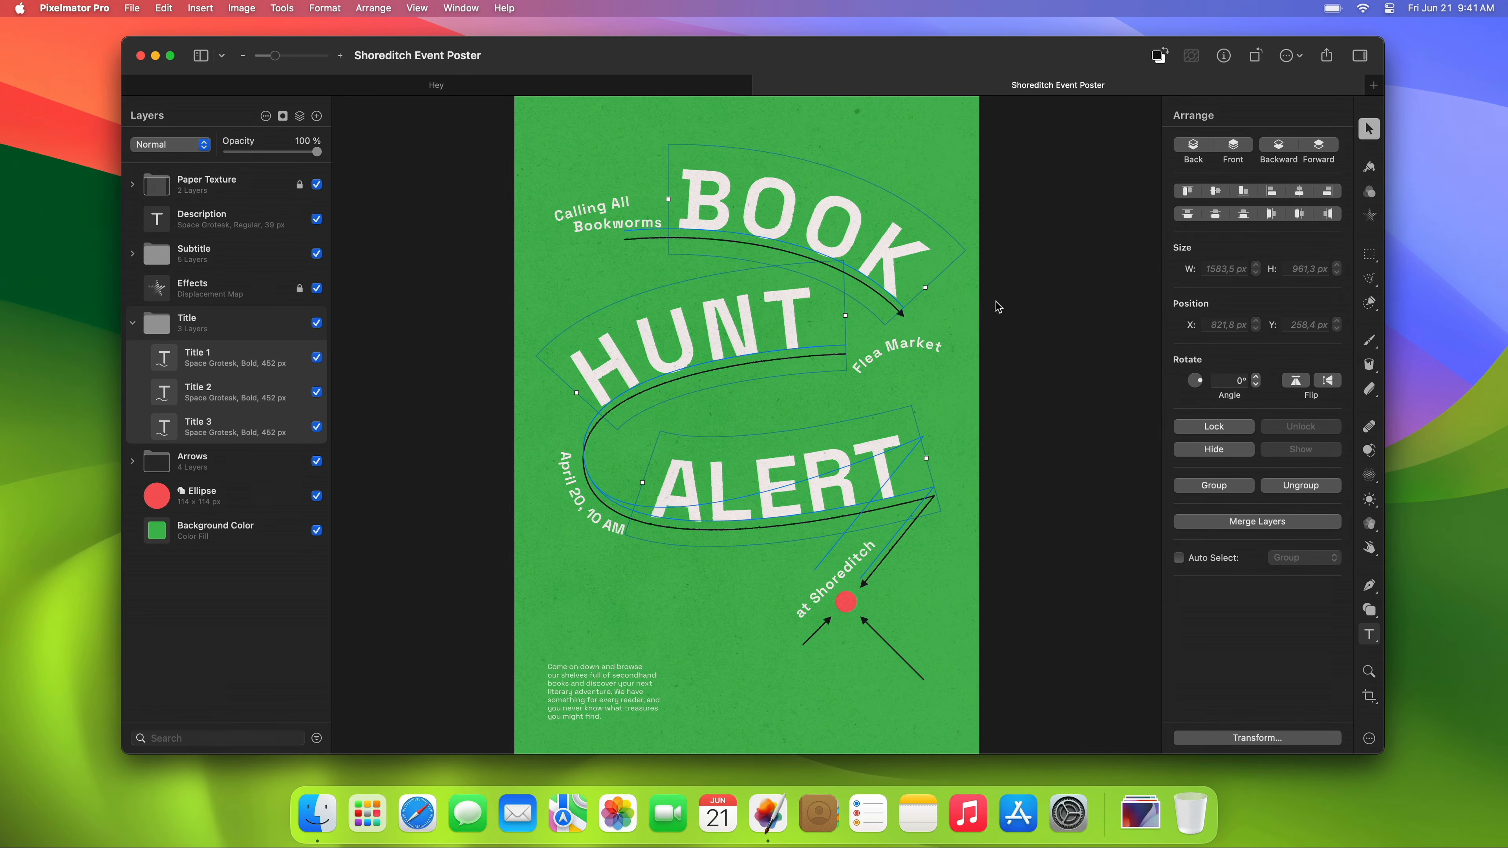
pyautogui.click(1368, 167)
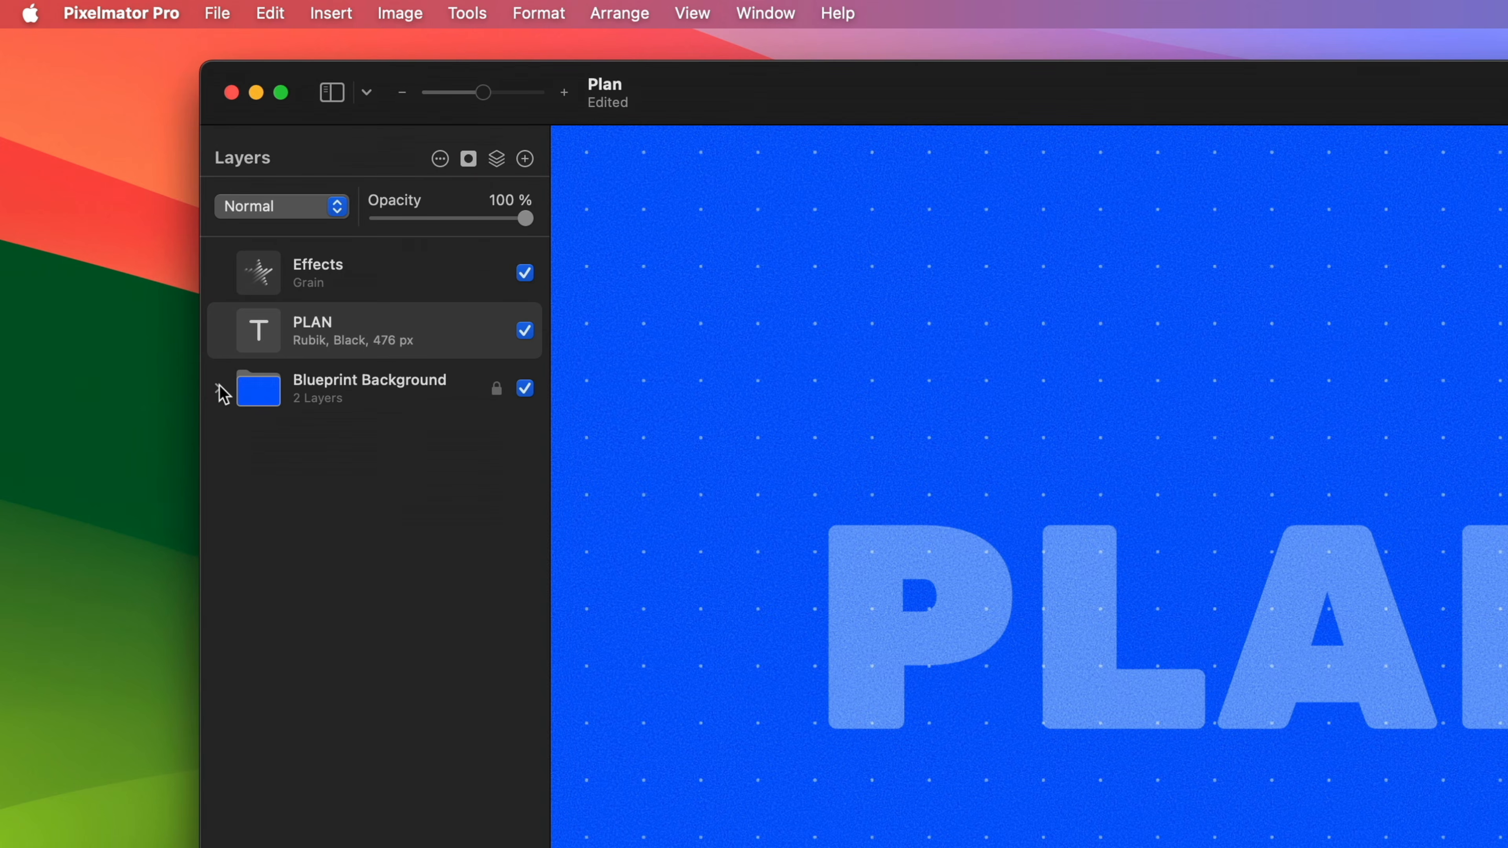
pyautogui.click(219, 389)
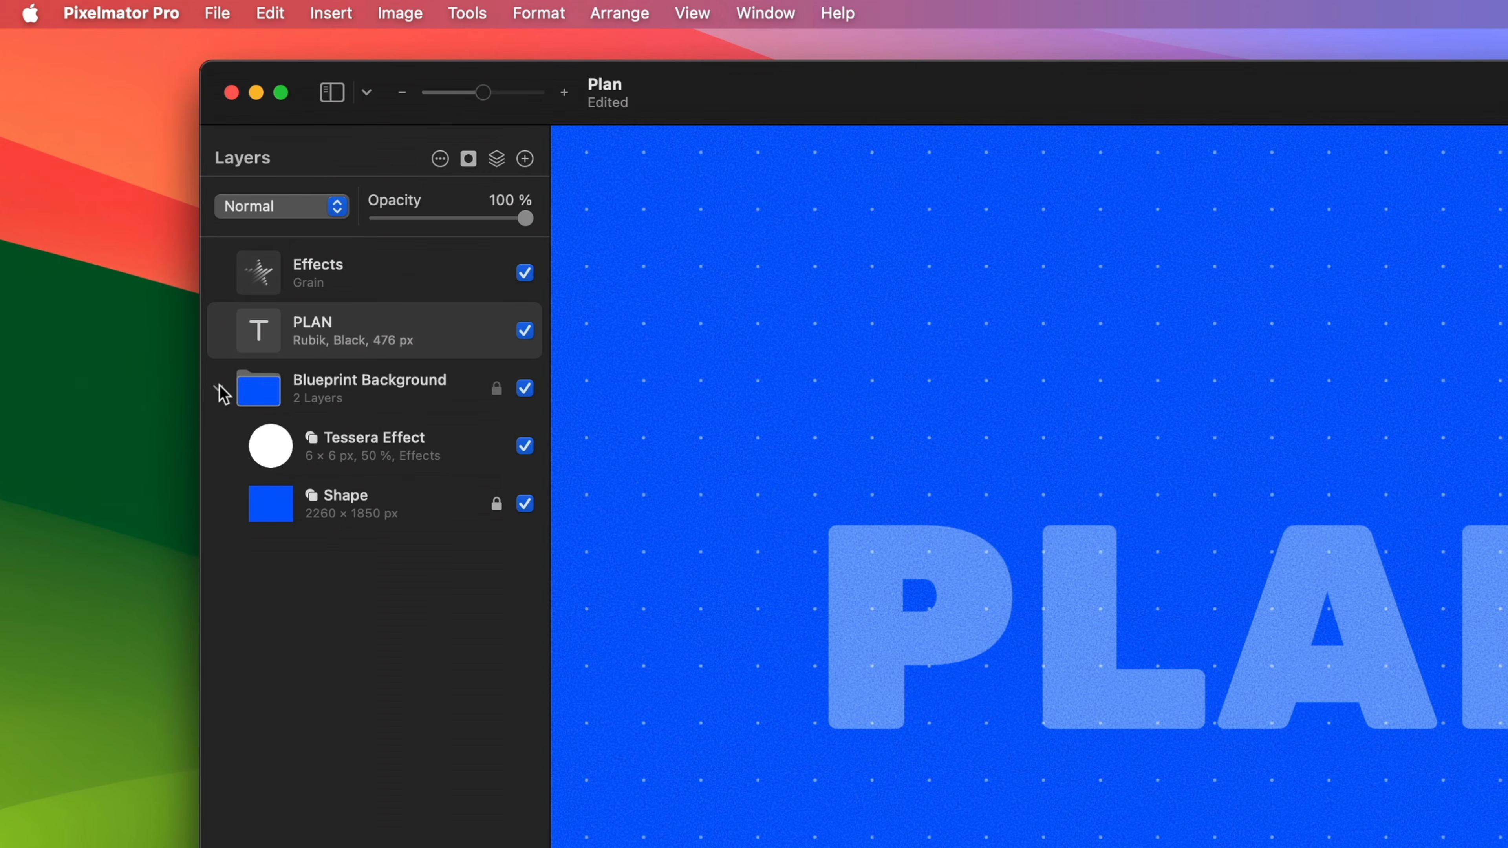
pyautogui.click(218, 389)
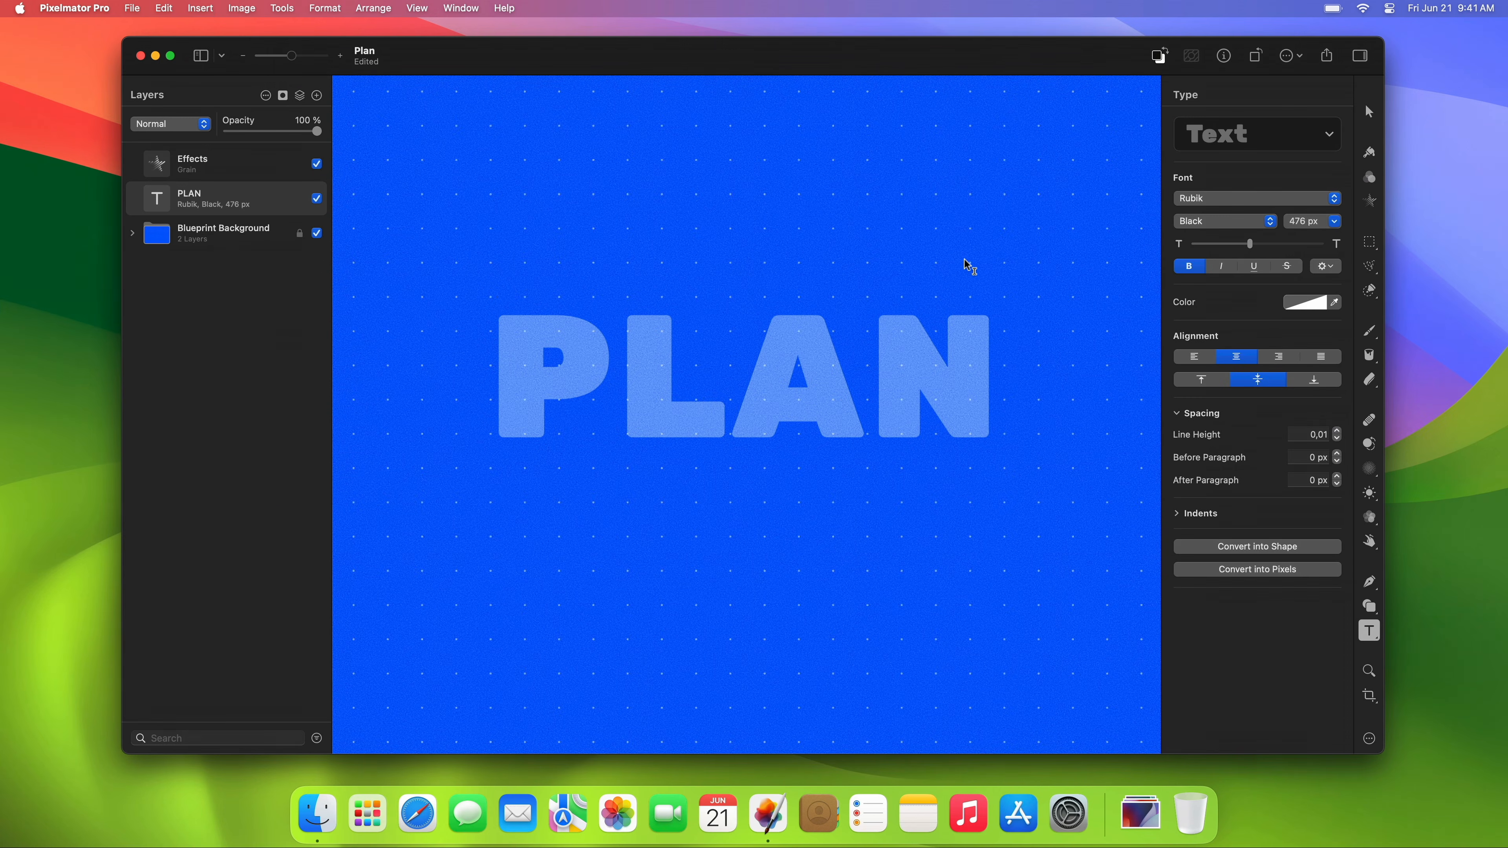
# Add a Stroke style to the "PLAN" text with a 6 px width and the white Basic swatch.
pyautogui.click(1370, 153)
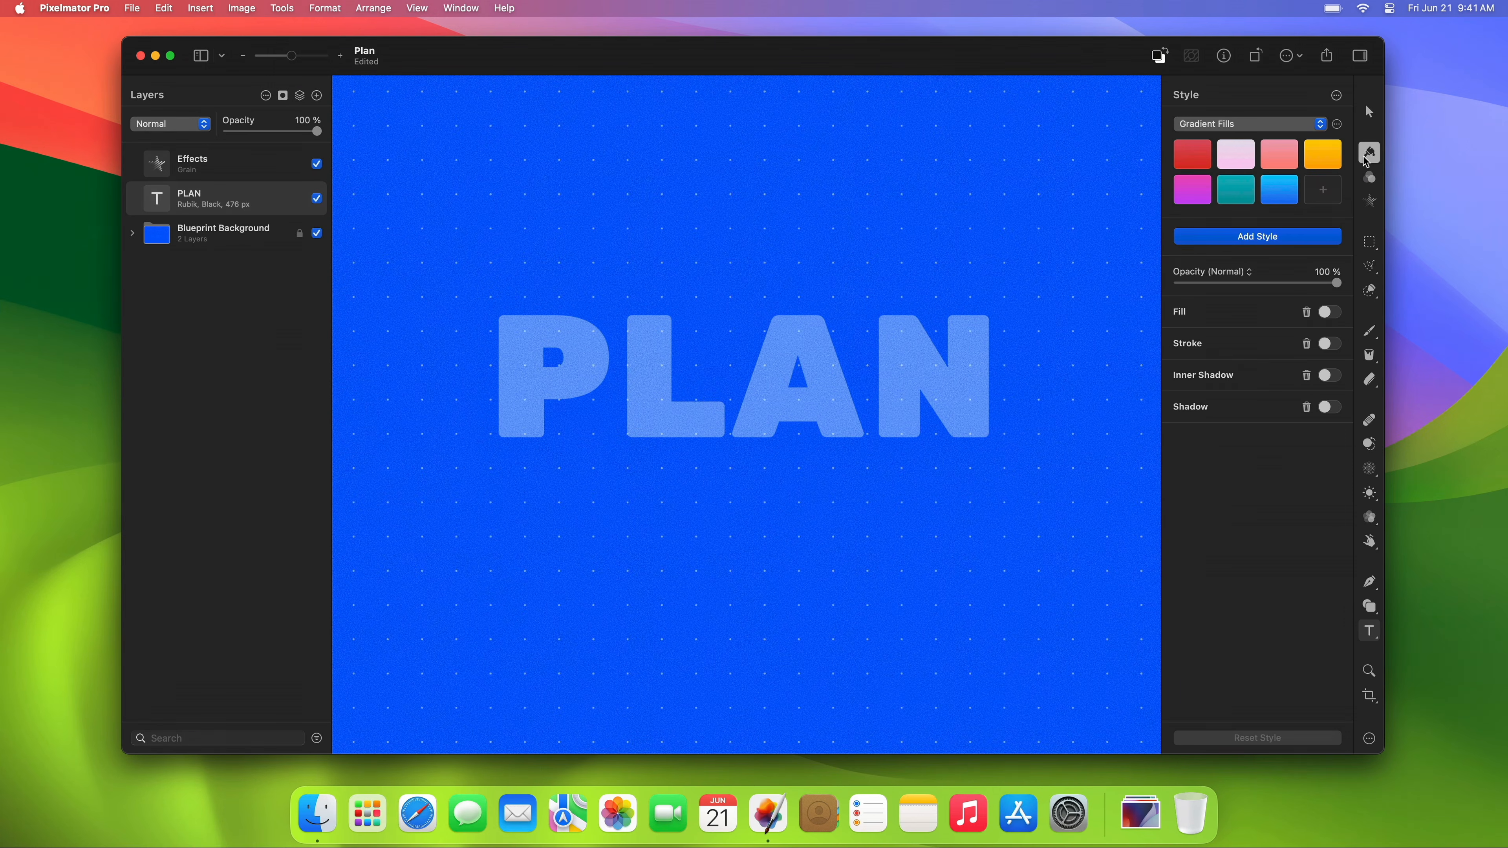
pyautogui.click(1331, 344)
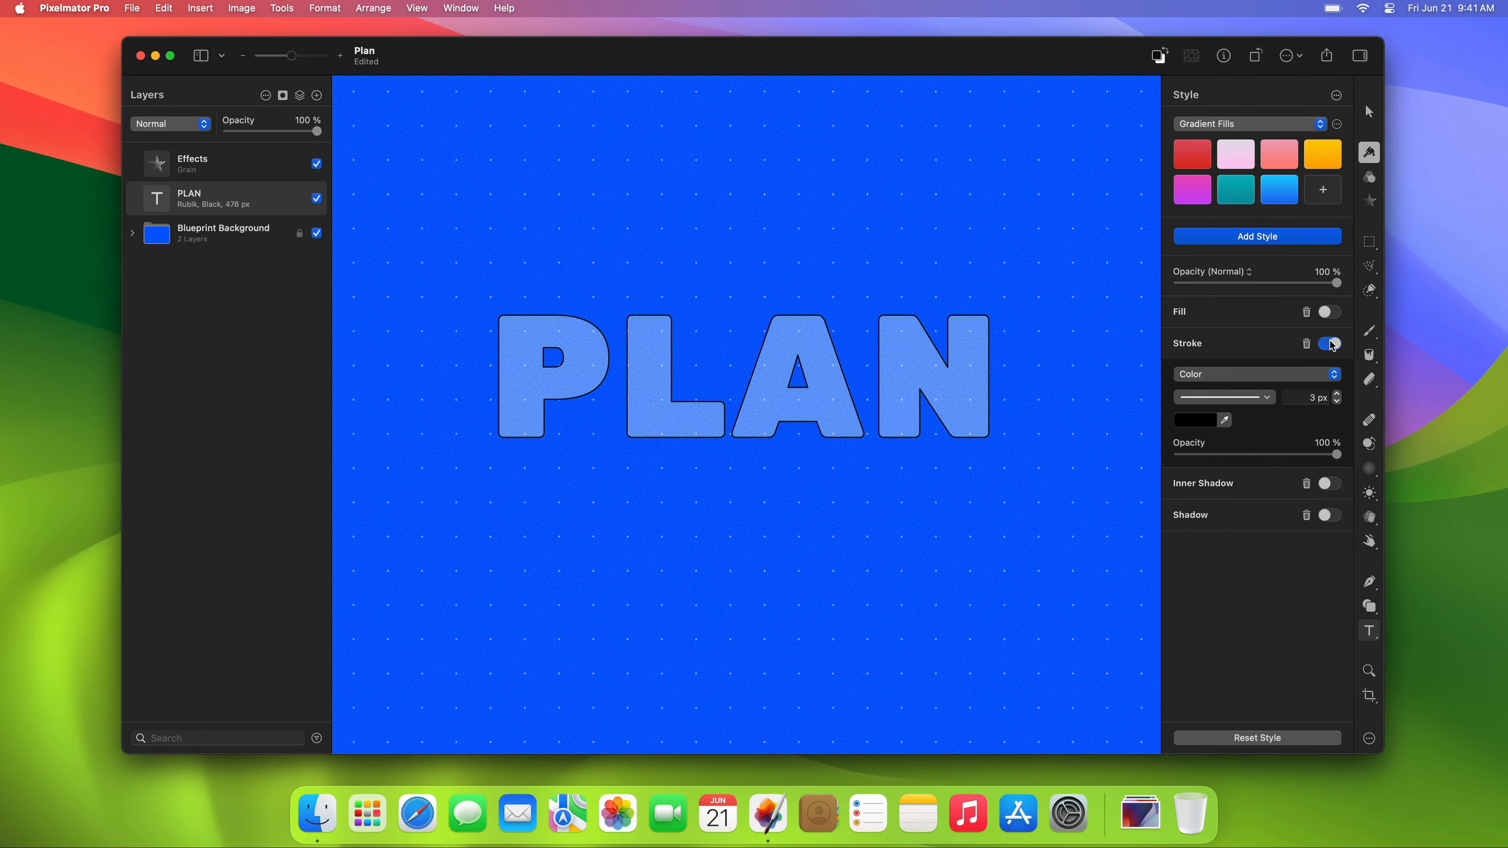
pyautogui.click(1310, 398)
pyautogui.write('6')
pyautogui.press('Return')
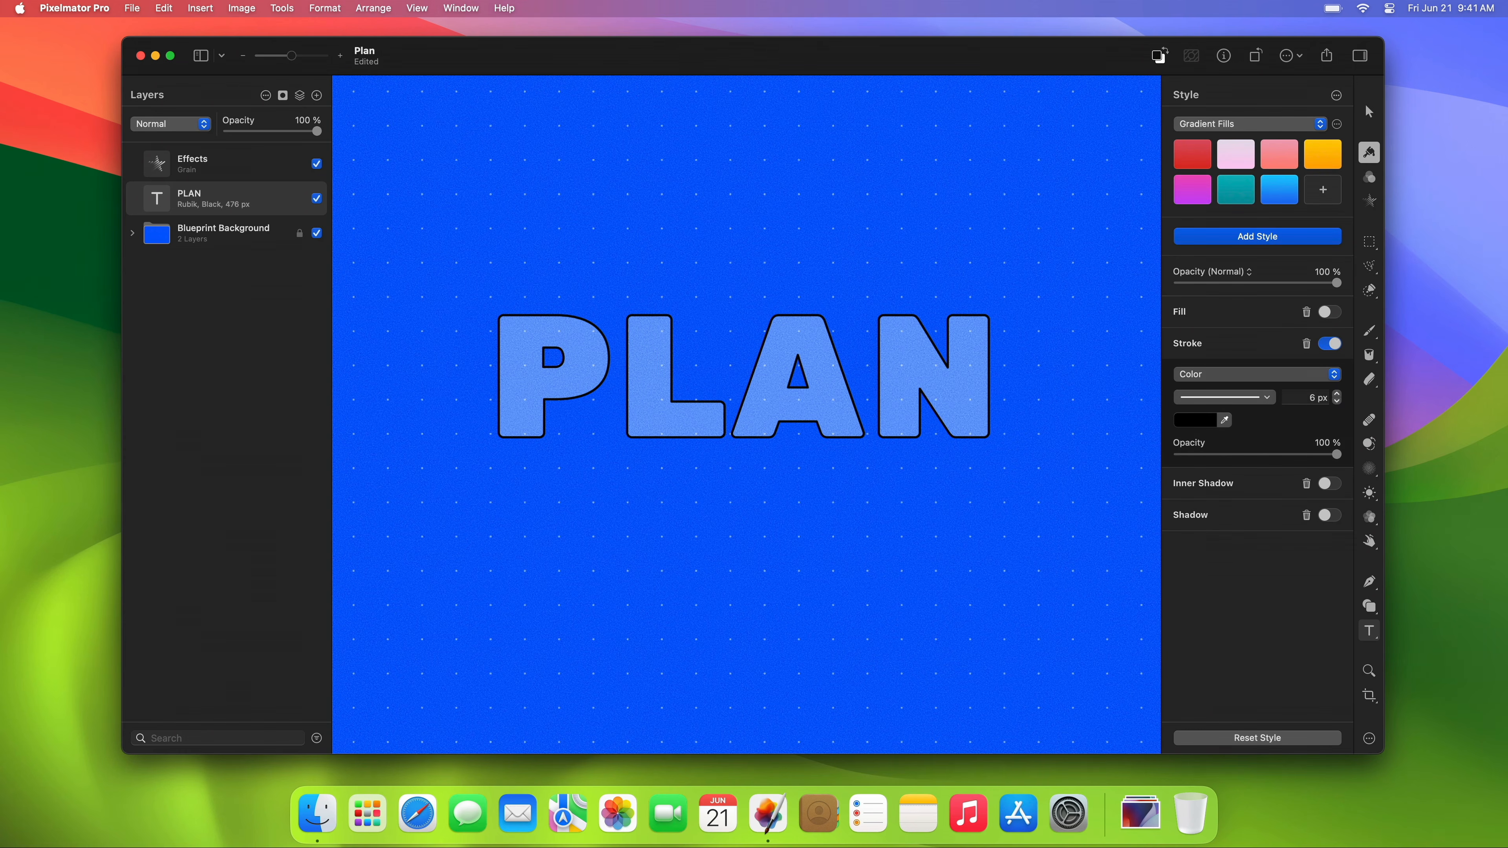
pyautogui.click(1209, 420)
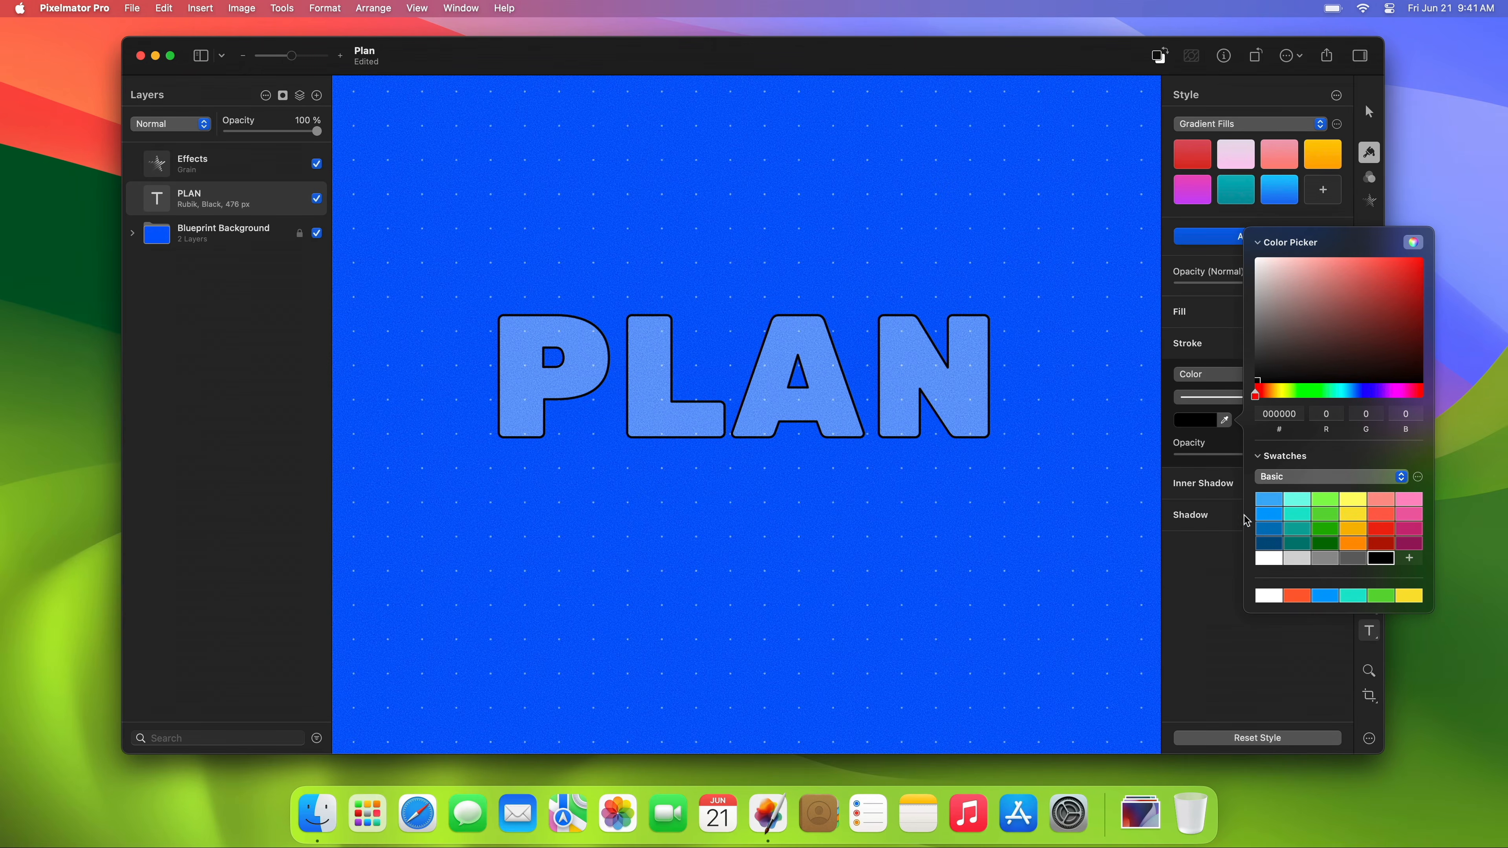
pyautogui.click(1269, 558)
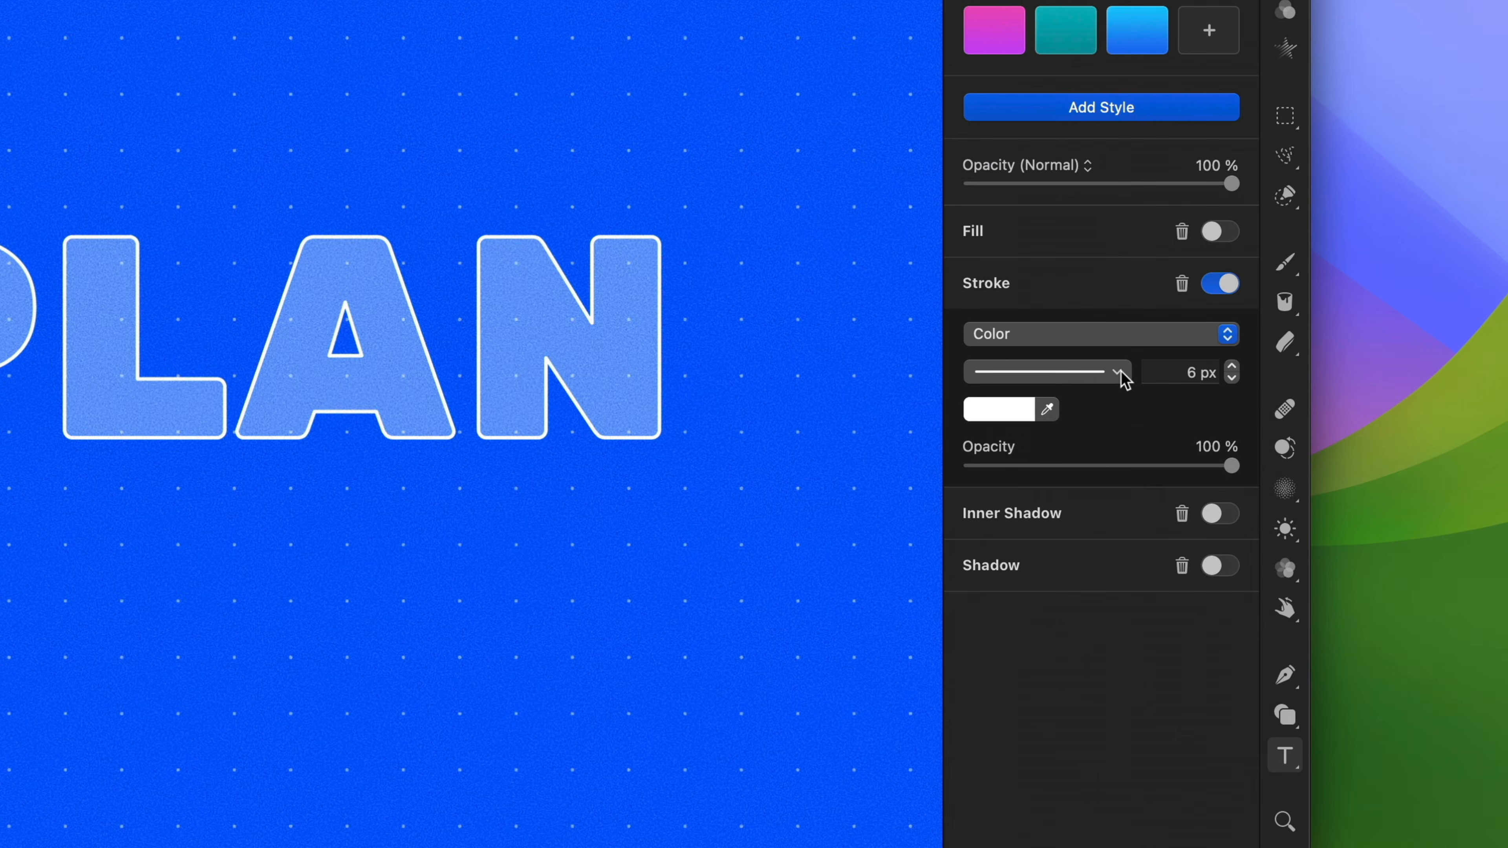
# Apply the evenly dashed line style to the "PLAN" stroke and set its caps and corners to Round.
pyautogui.click(1268, 397)
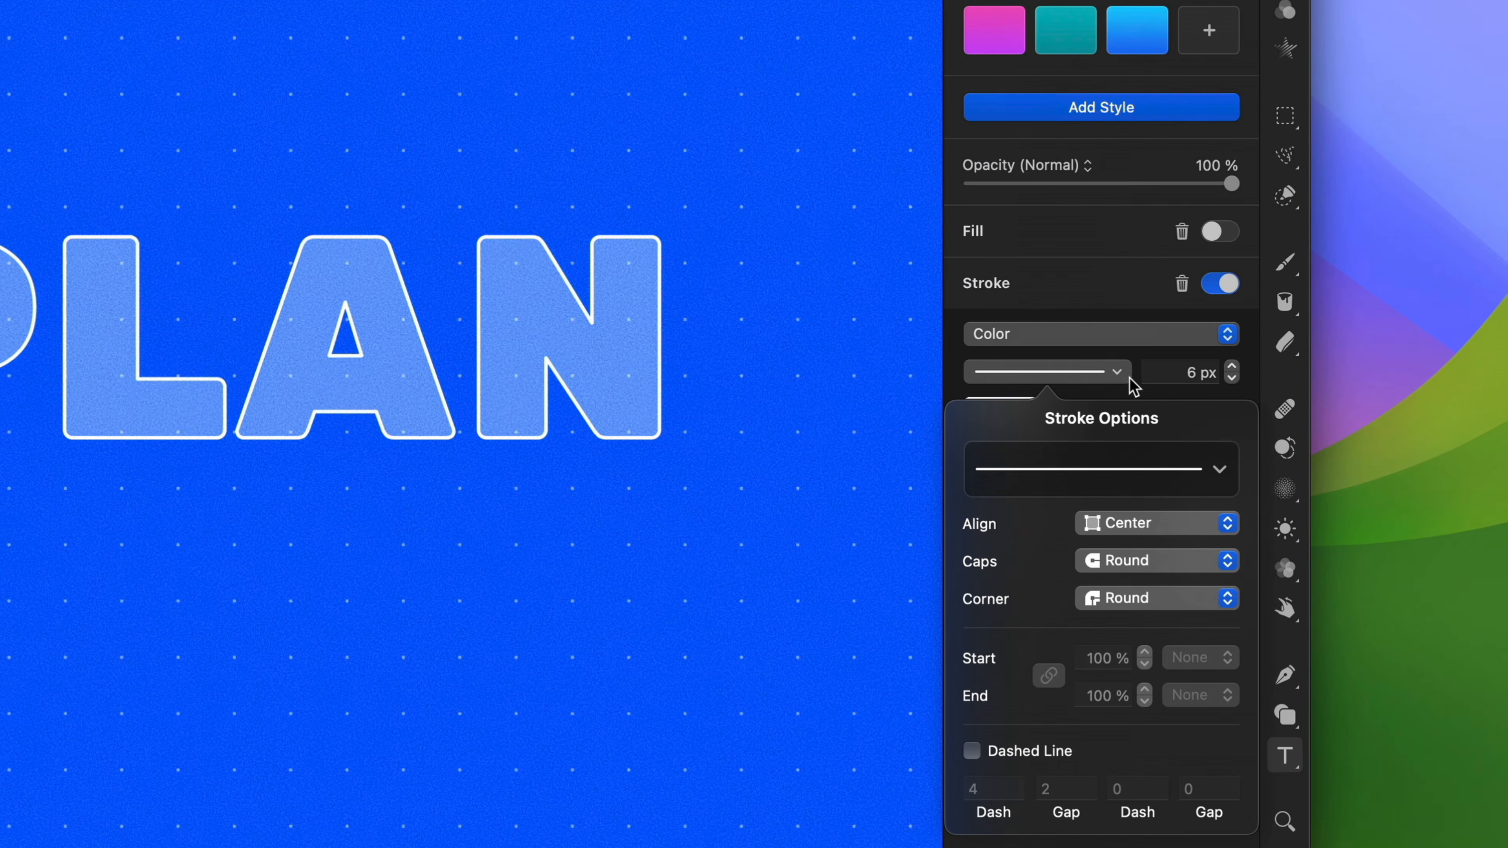
pyautogui.click(1217, 470)
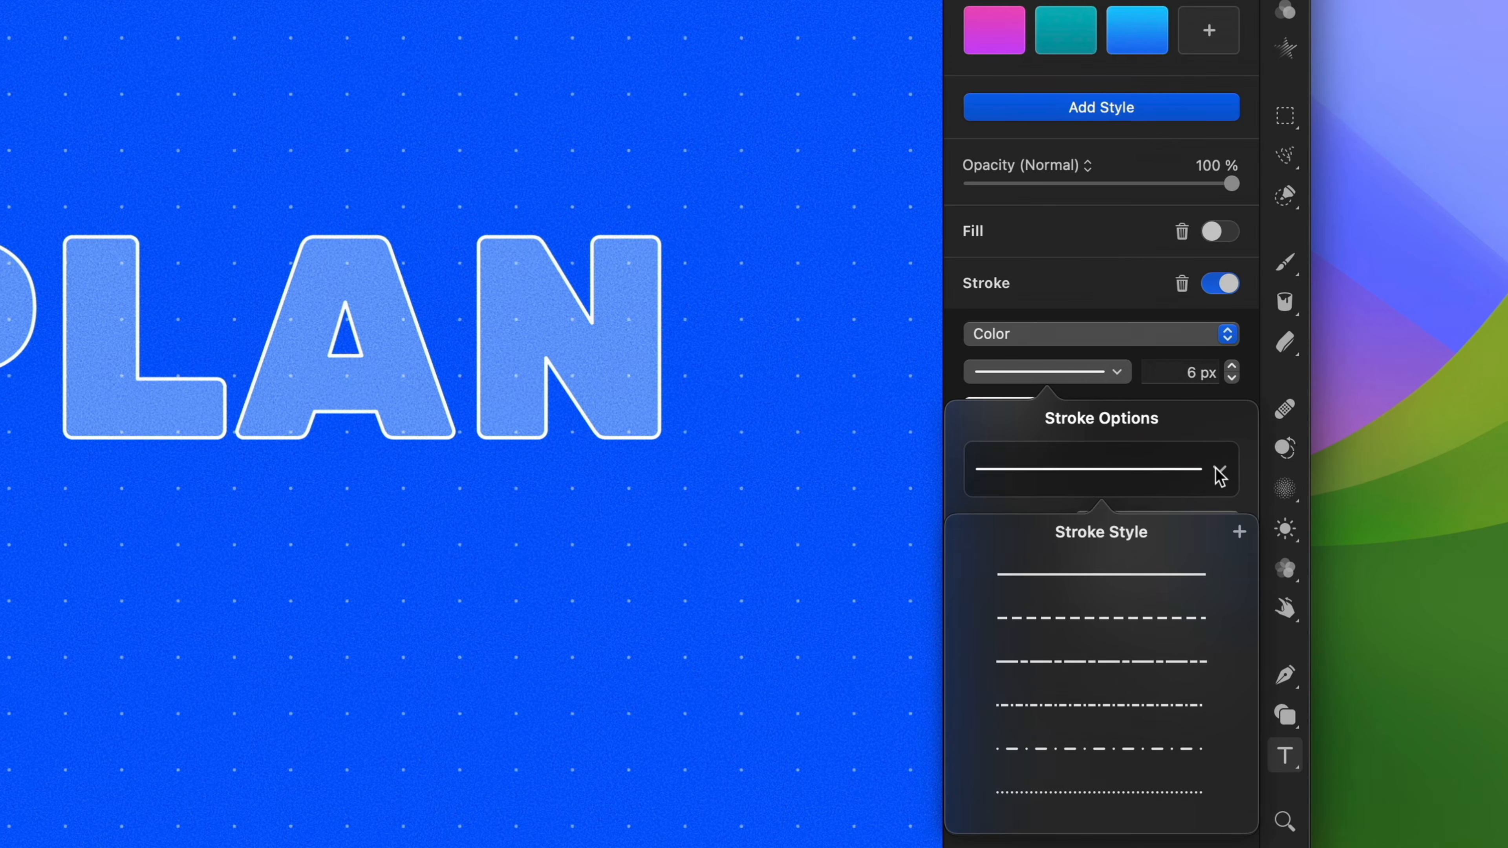
pyautogui.click(1120, 615)
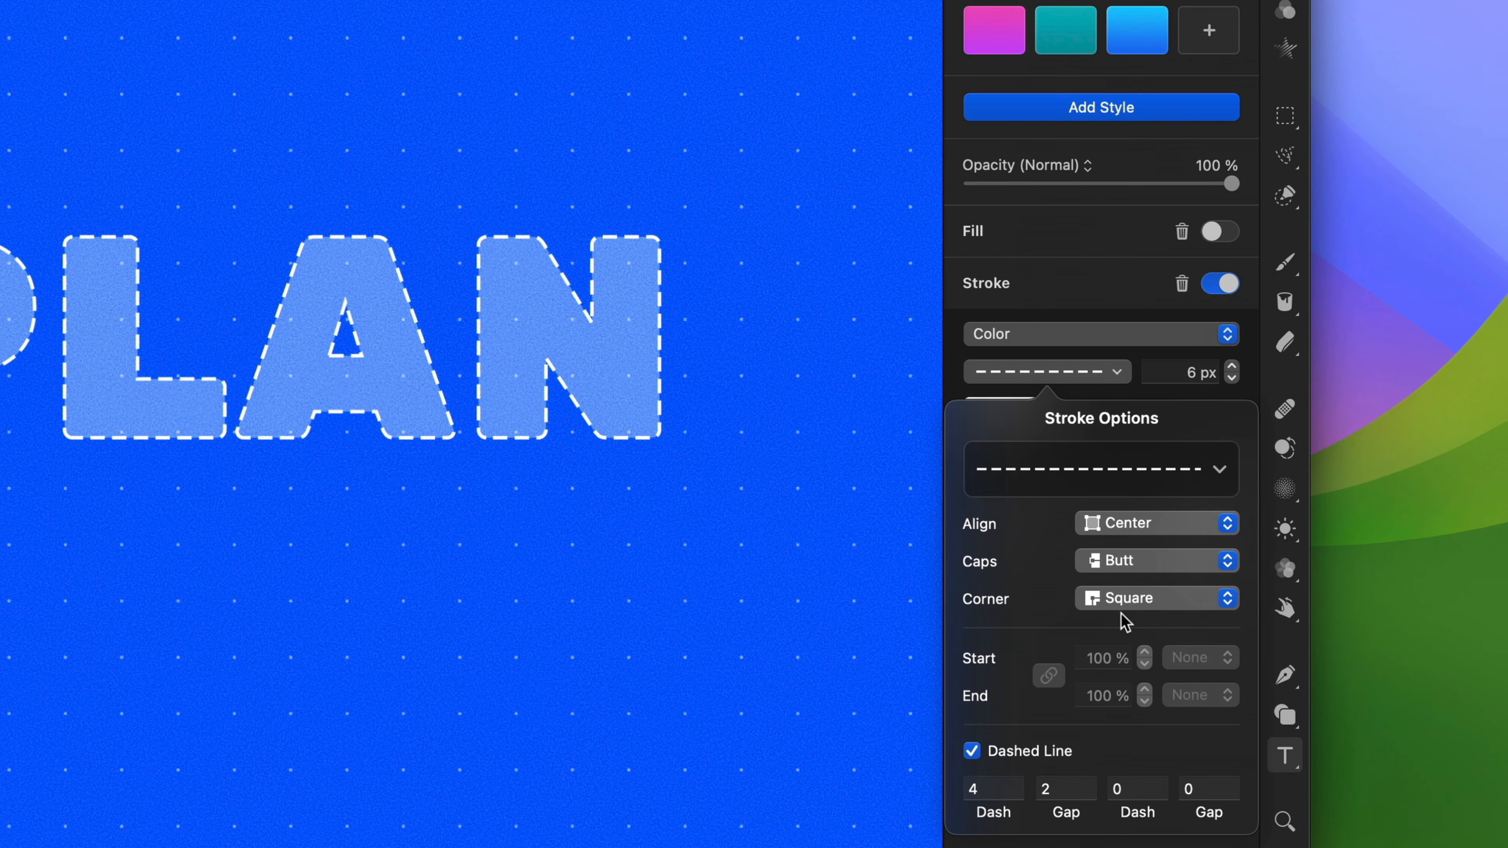
pyautogui.click(1224, 562)
pyautogui.click(1201, 587)
pyautogui.click(1229, 600)
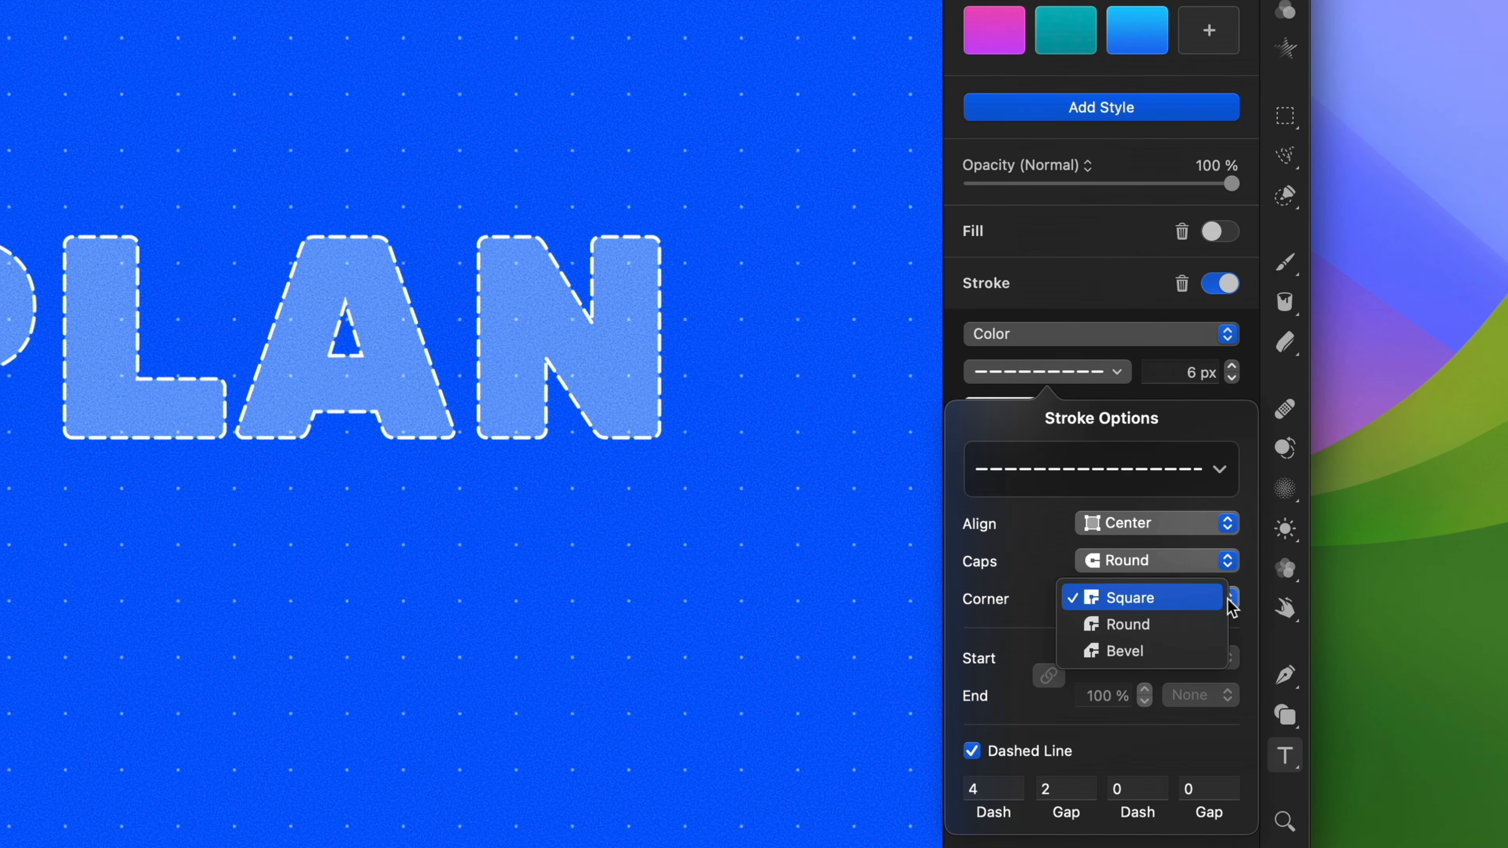
pyautogui.click(1196, 624)
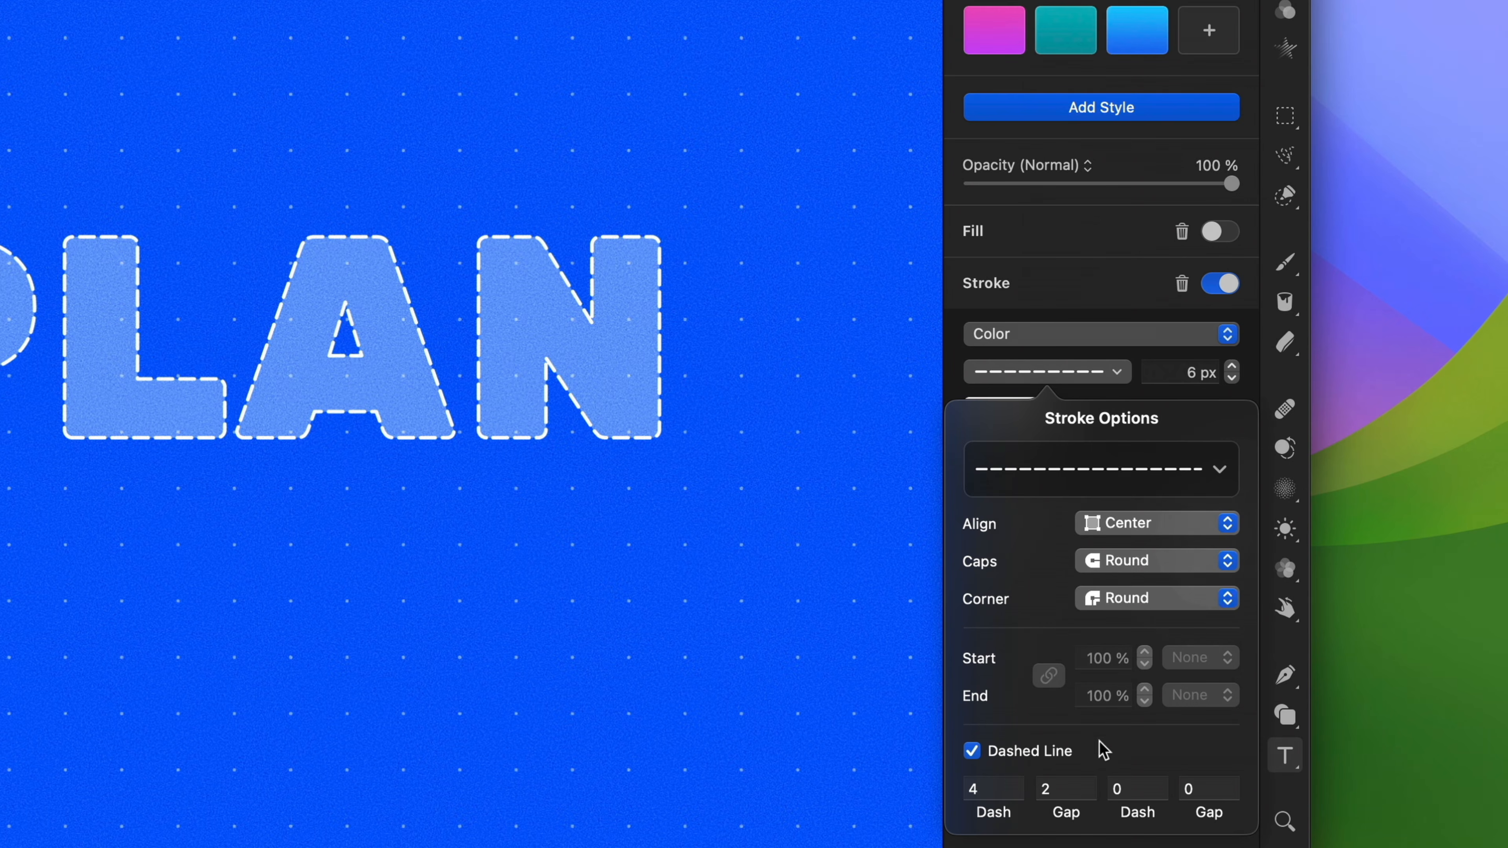
# Set the dashed line's first gap, second dash and second gap to 4 each.
pyautogui.click(1062, 789)
pyautogui.write('4')
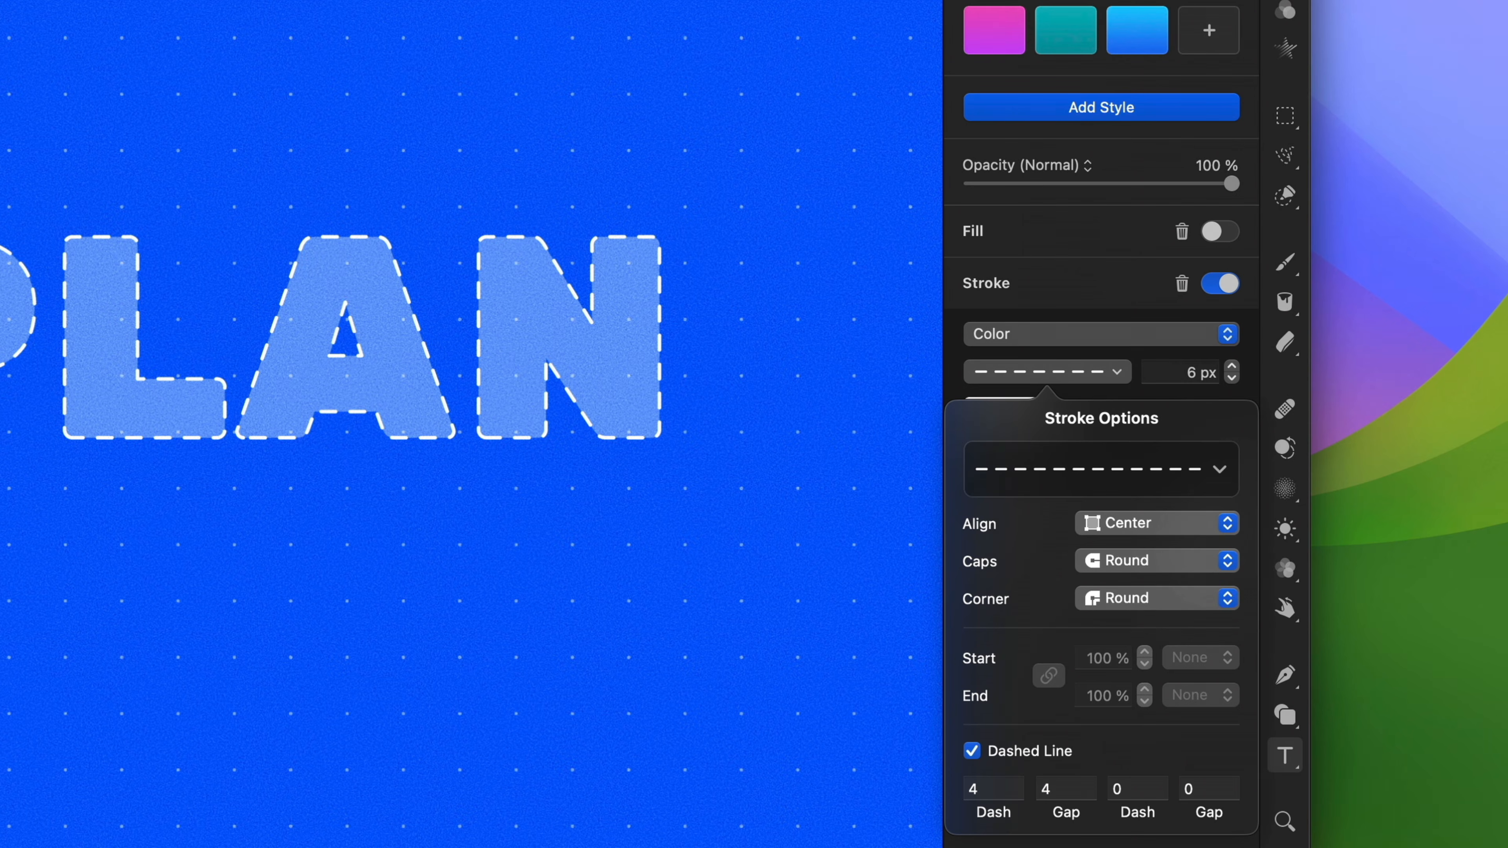
pyautogui.click(1120, 789)
pyautogui.write('4')
pyautogui.press('Return')
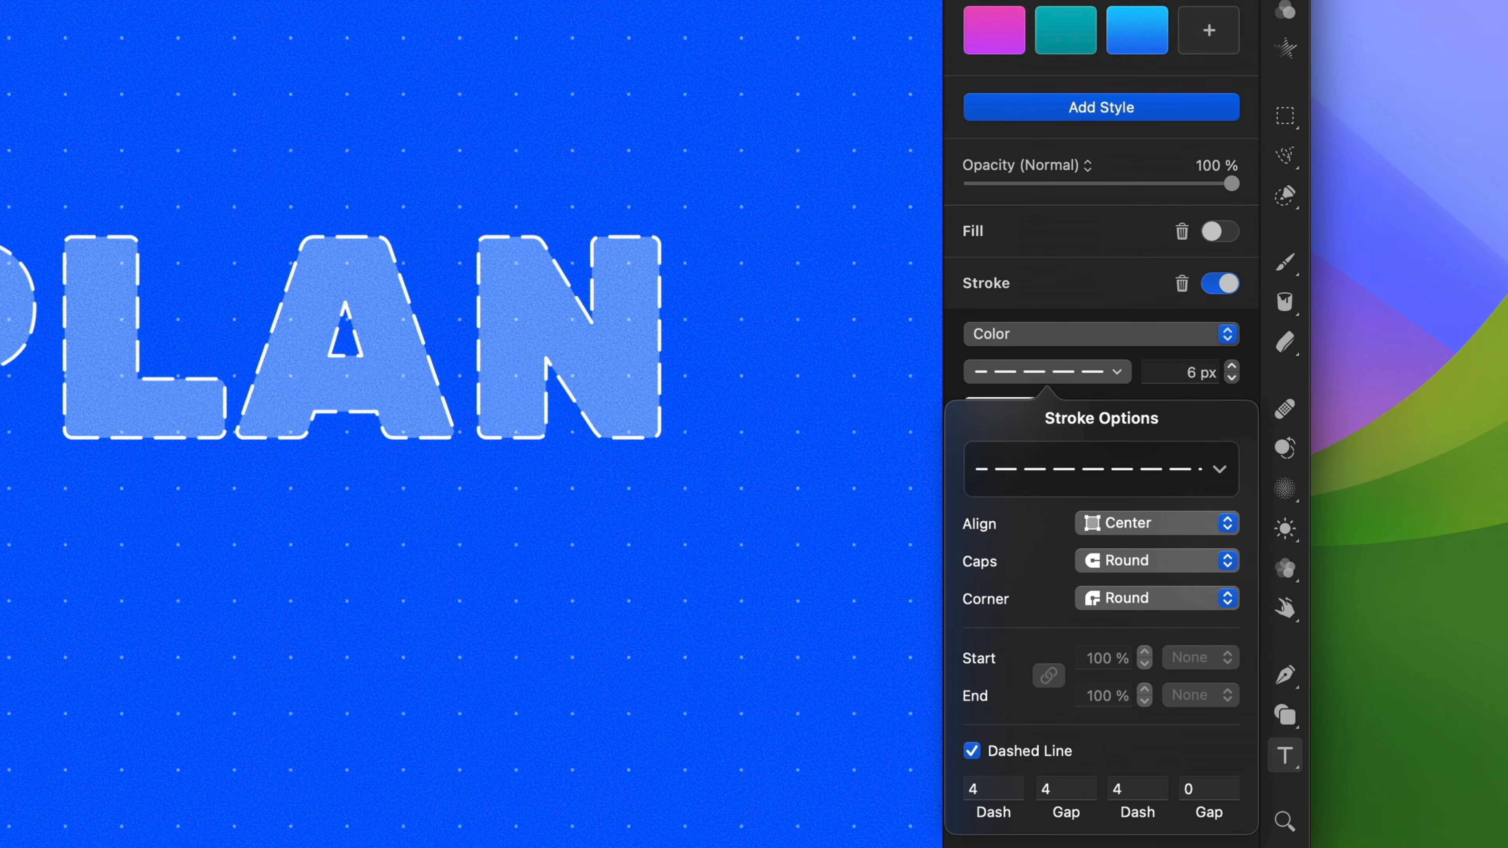
pyautogui.click(1185, 793)
pyautogui.write('4')
pyautogui.press('Return')
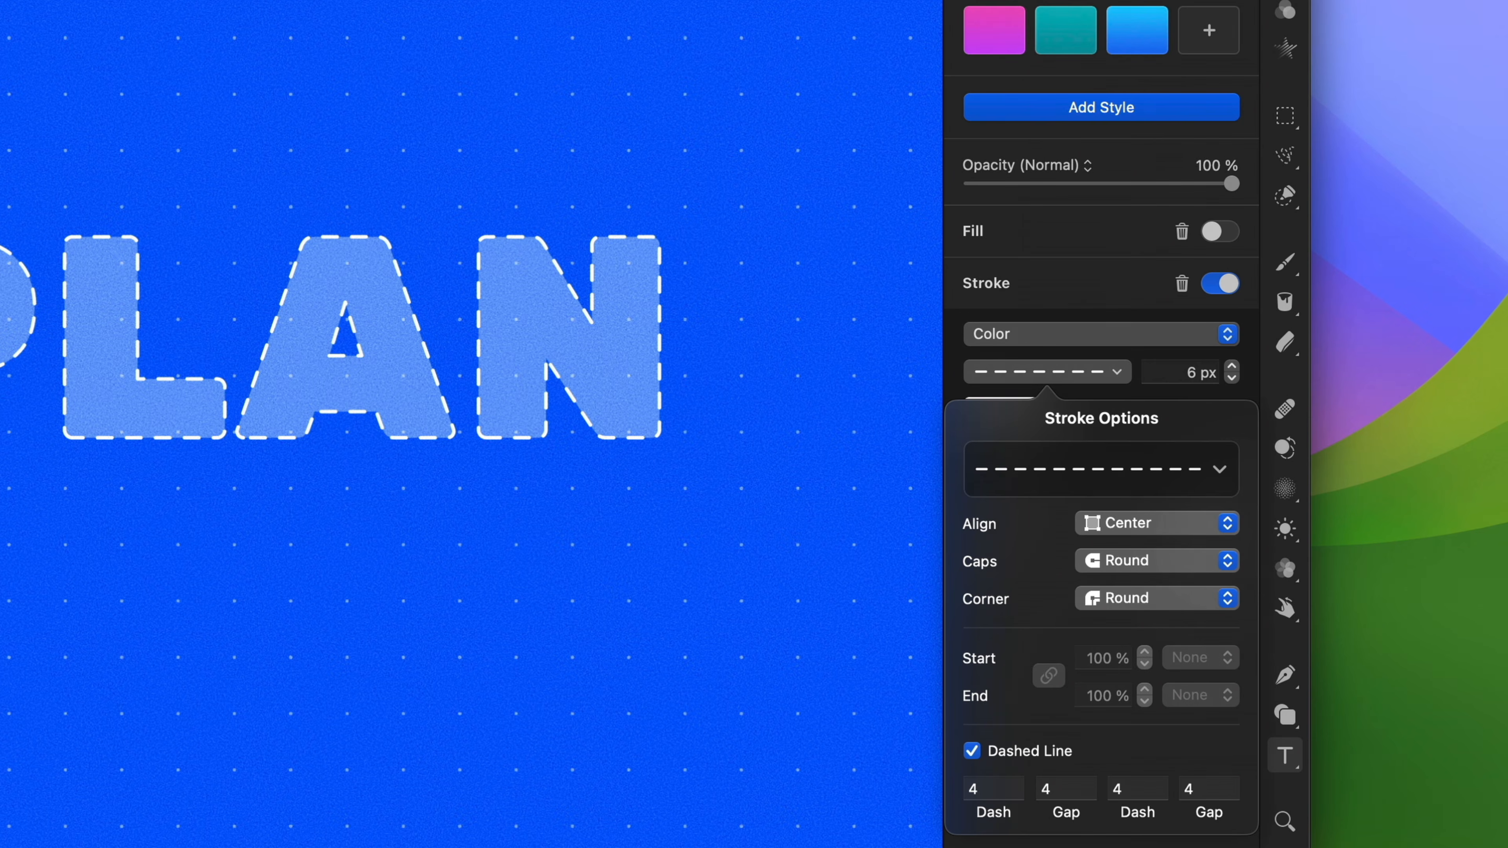
# Save the custom dashed line as a new stroke style preset and close the stroke options.
pyautogui.click(1221, 470)
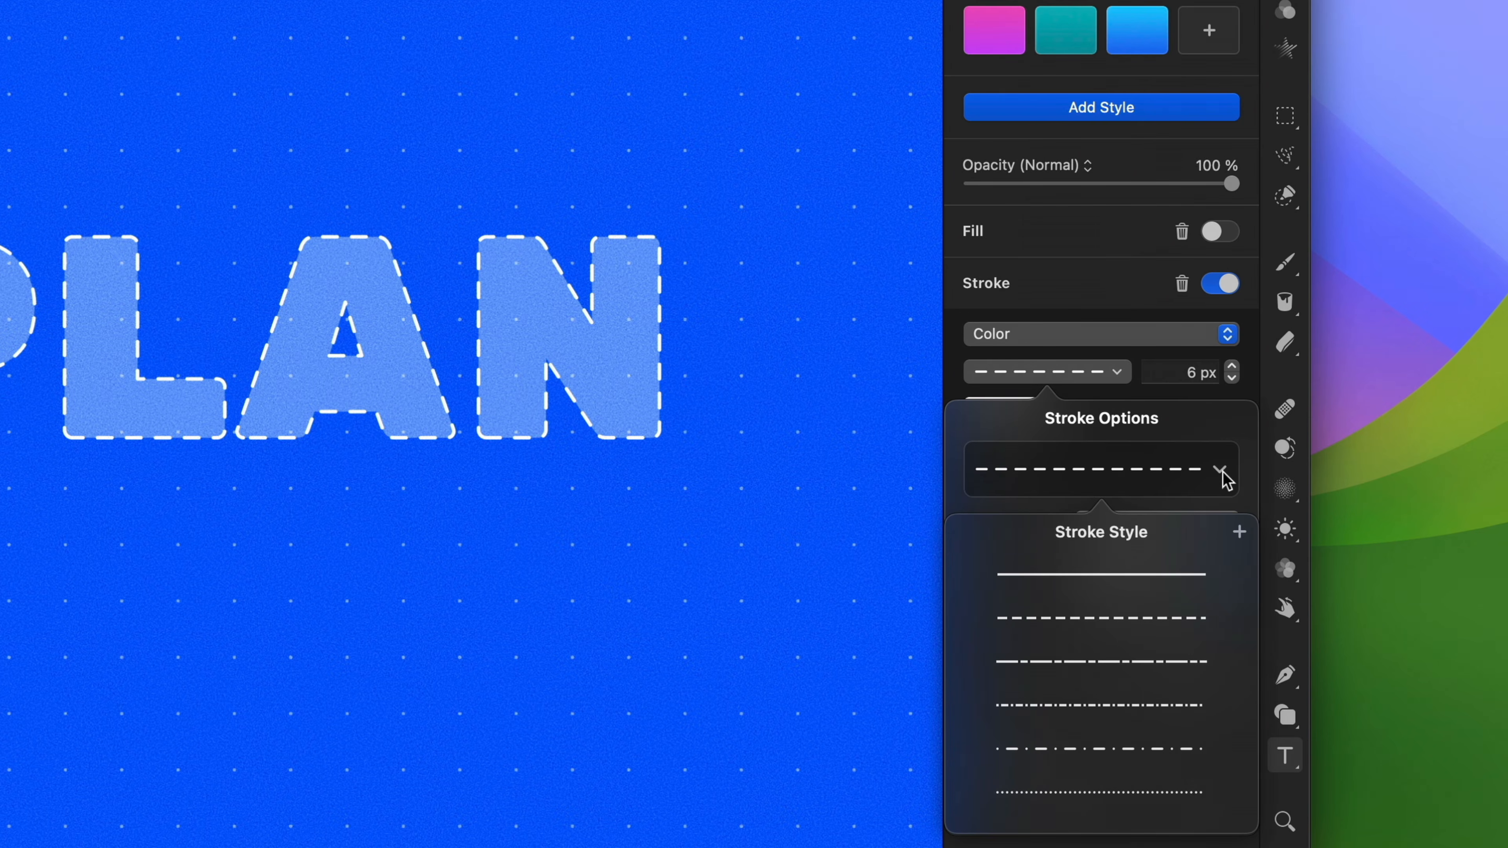
pyautogui.click(1240, 532)
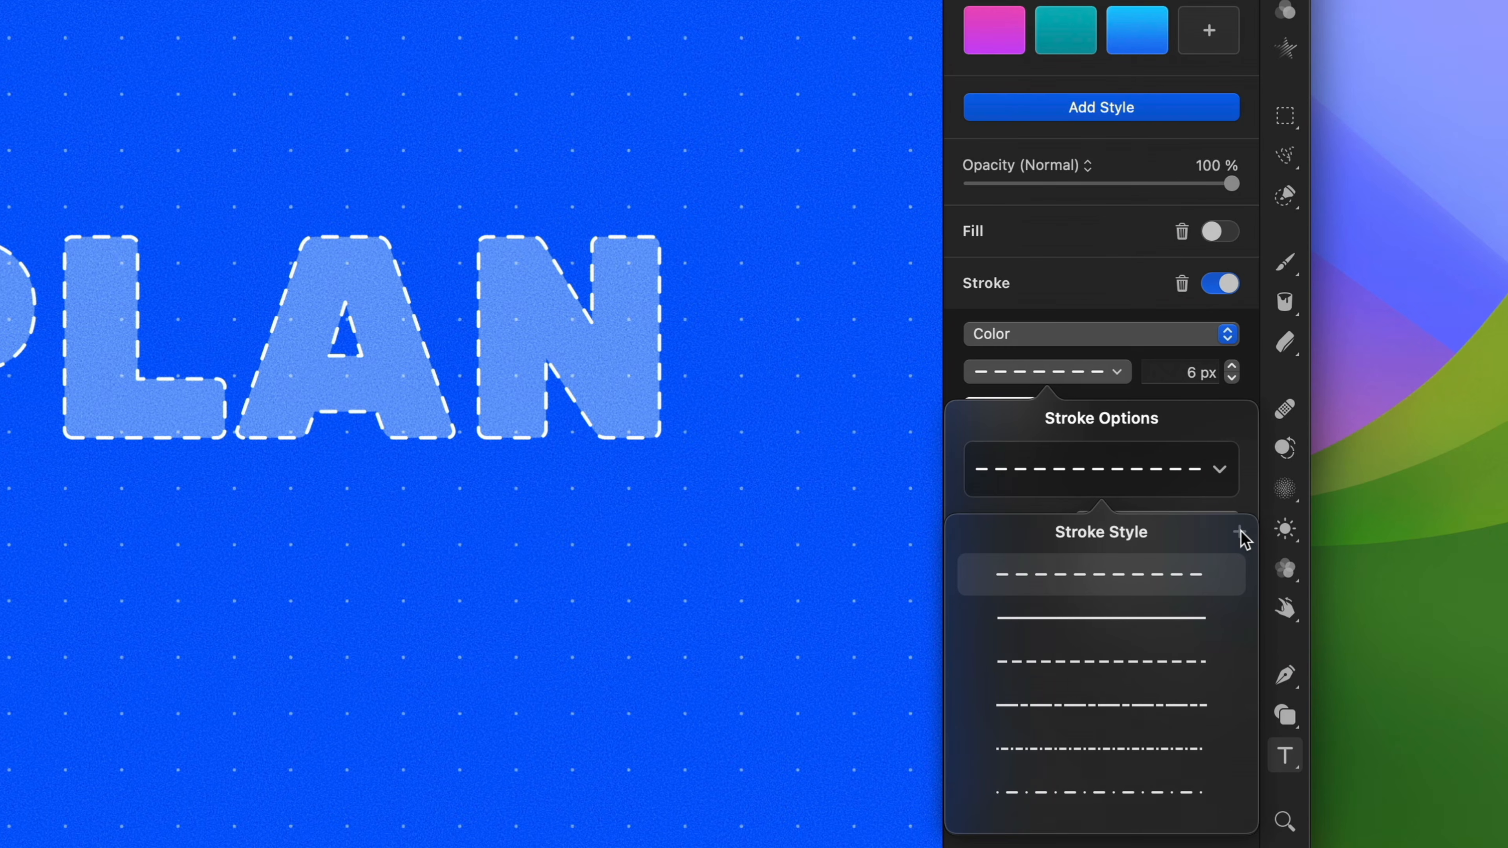
pyautogui.press('Escape')
pyautogui.press('Escape')
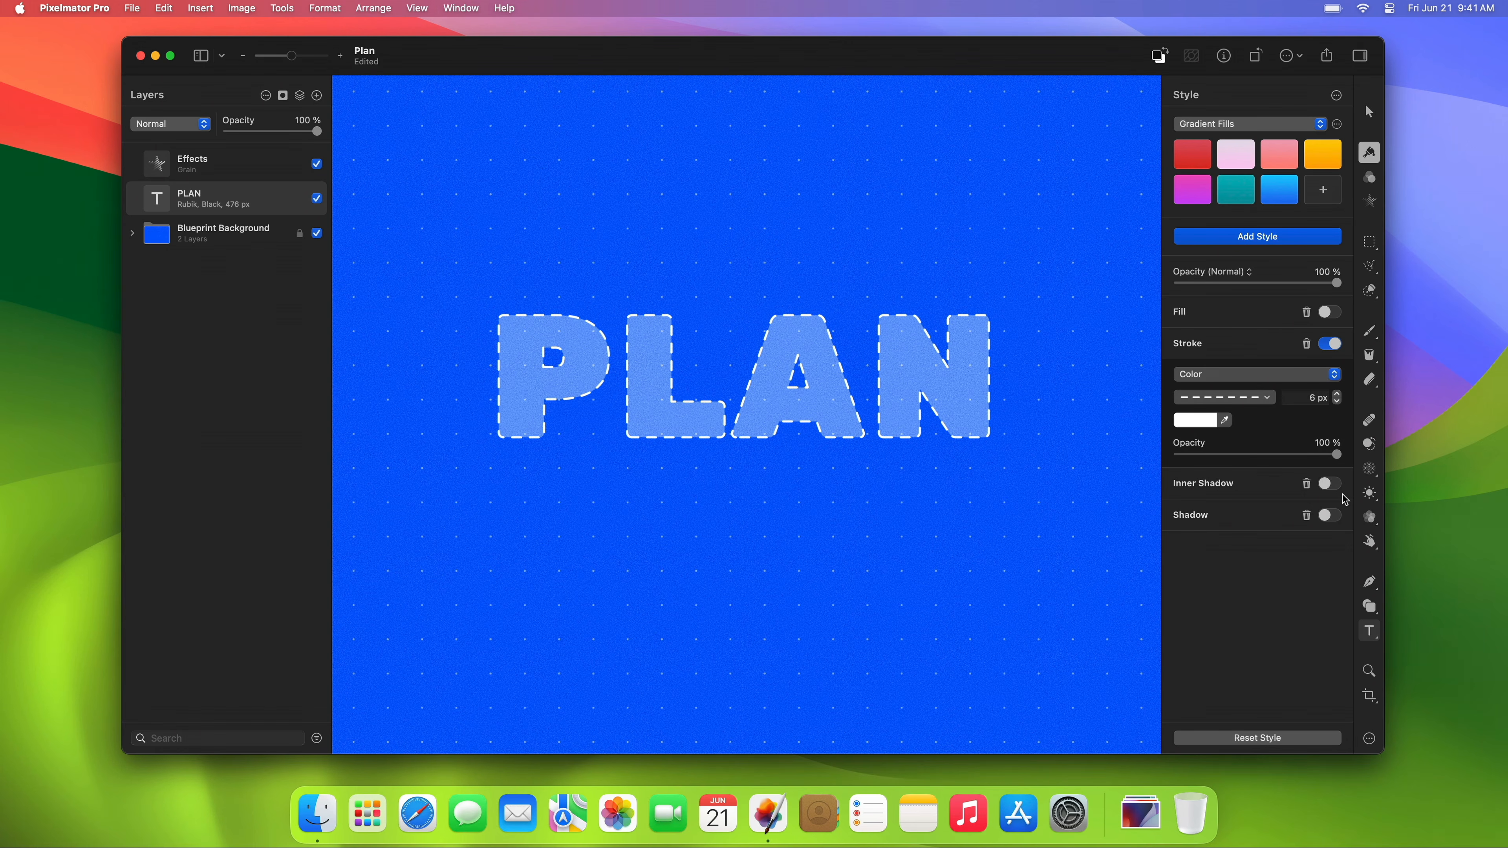
# Draw a horizontal Pen path about 1446 px long below the "PLAN" text, with Fill off and Stroke on.
pyautogui.click(1369, 584)
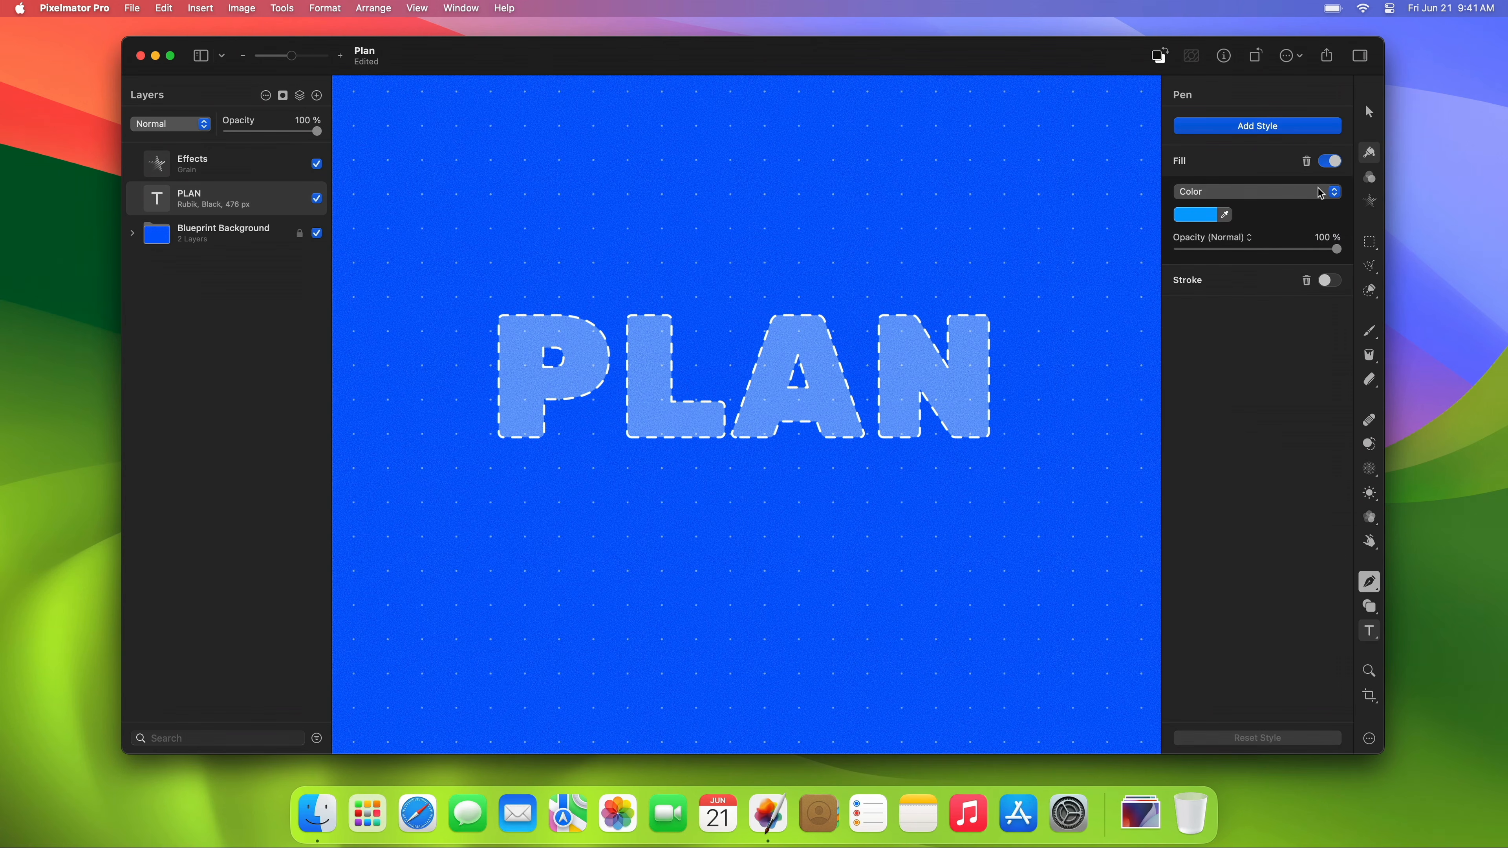
pyautogui.click(1329, 163)
pyautogui.click(1330, 192)
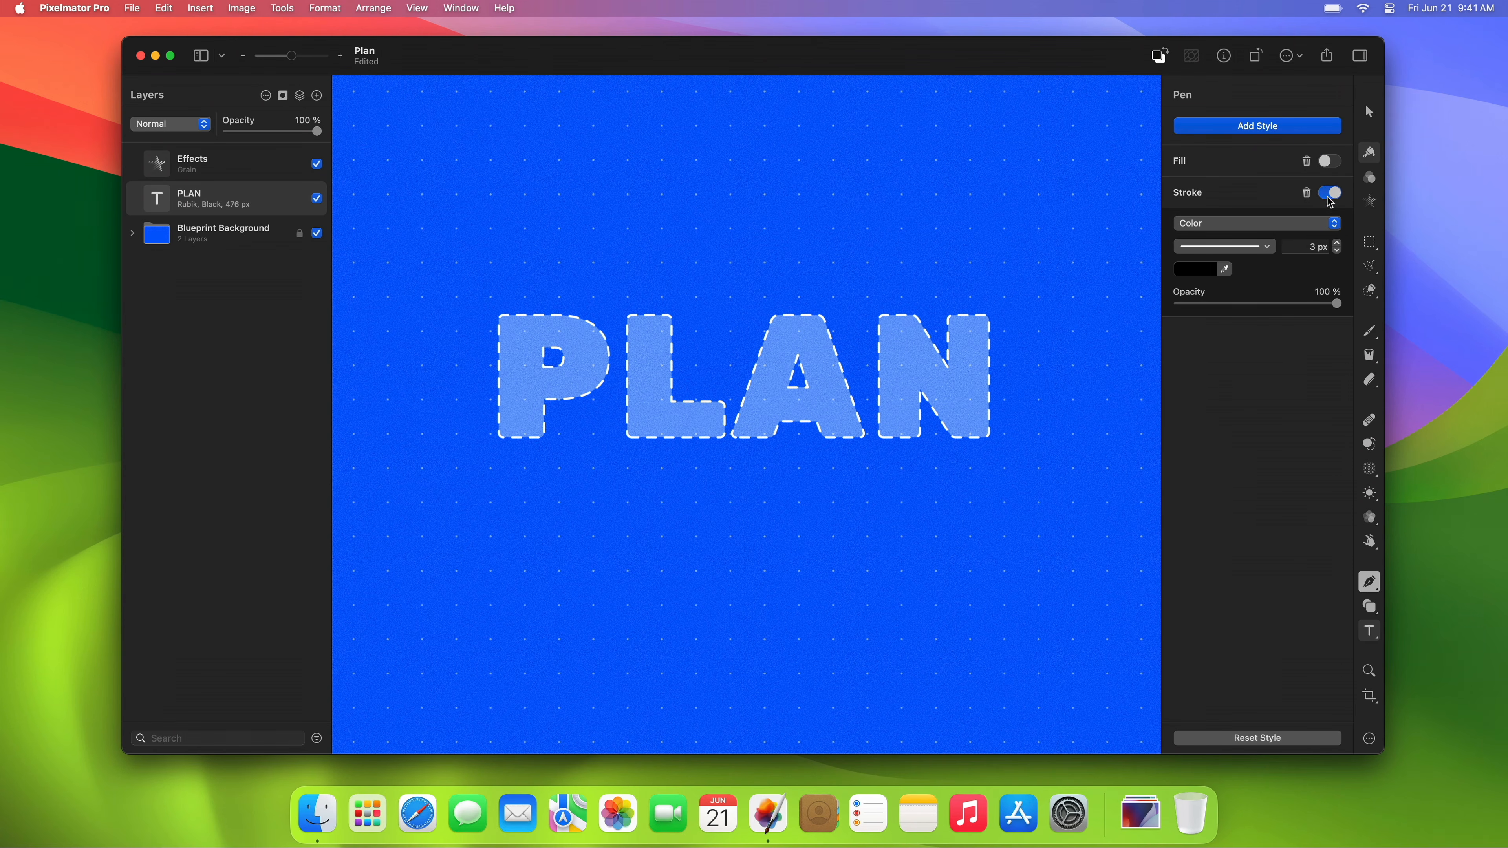
pyautogui.click(484, 486)
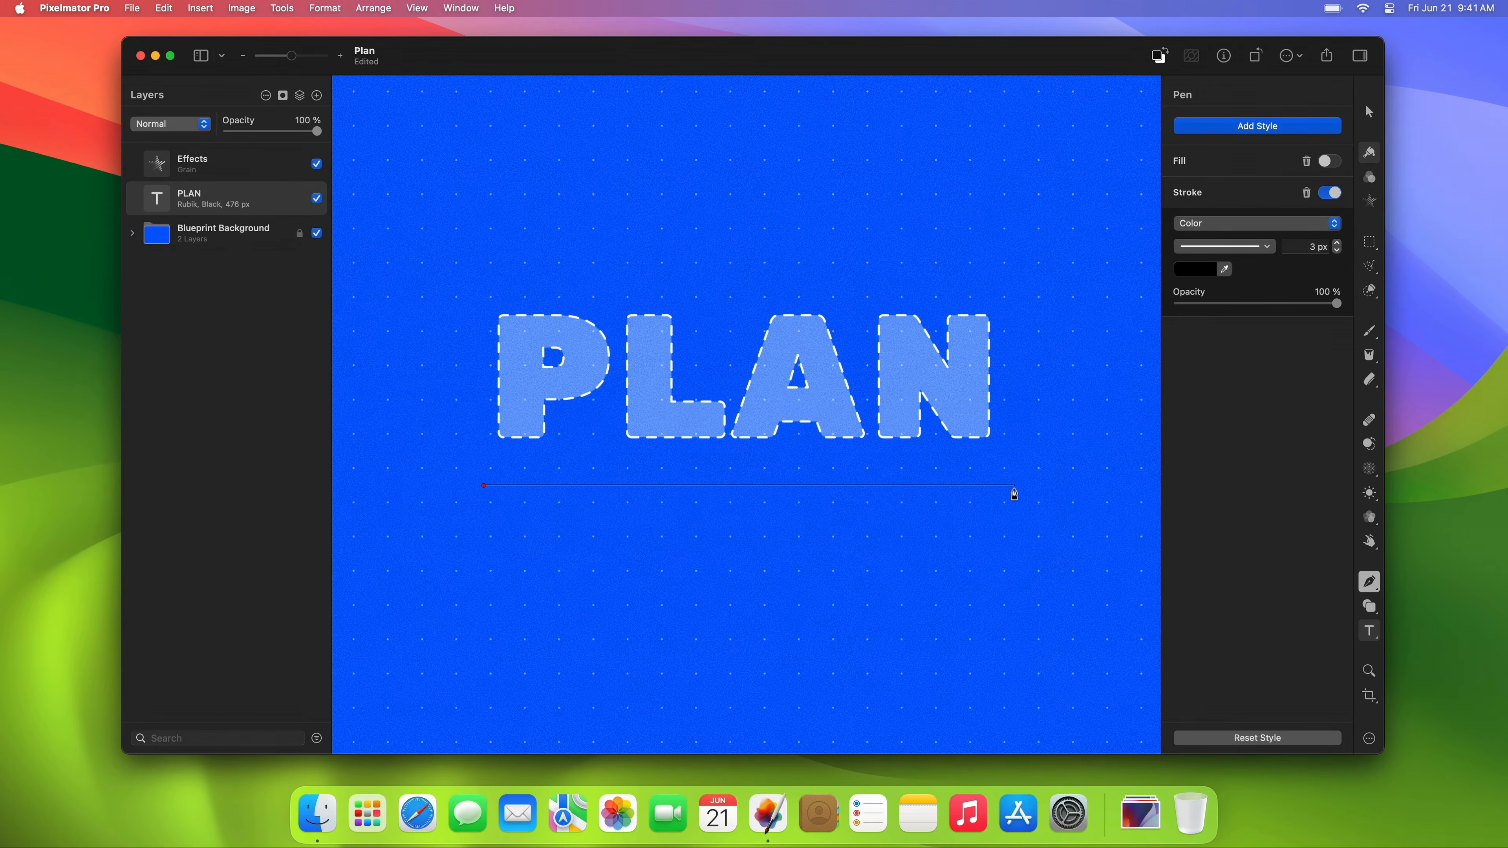
pyautogui.keyDown('shift'); pyautogui.click(1014, 486); pyautogui.keyUp('shift')
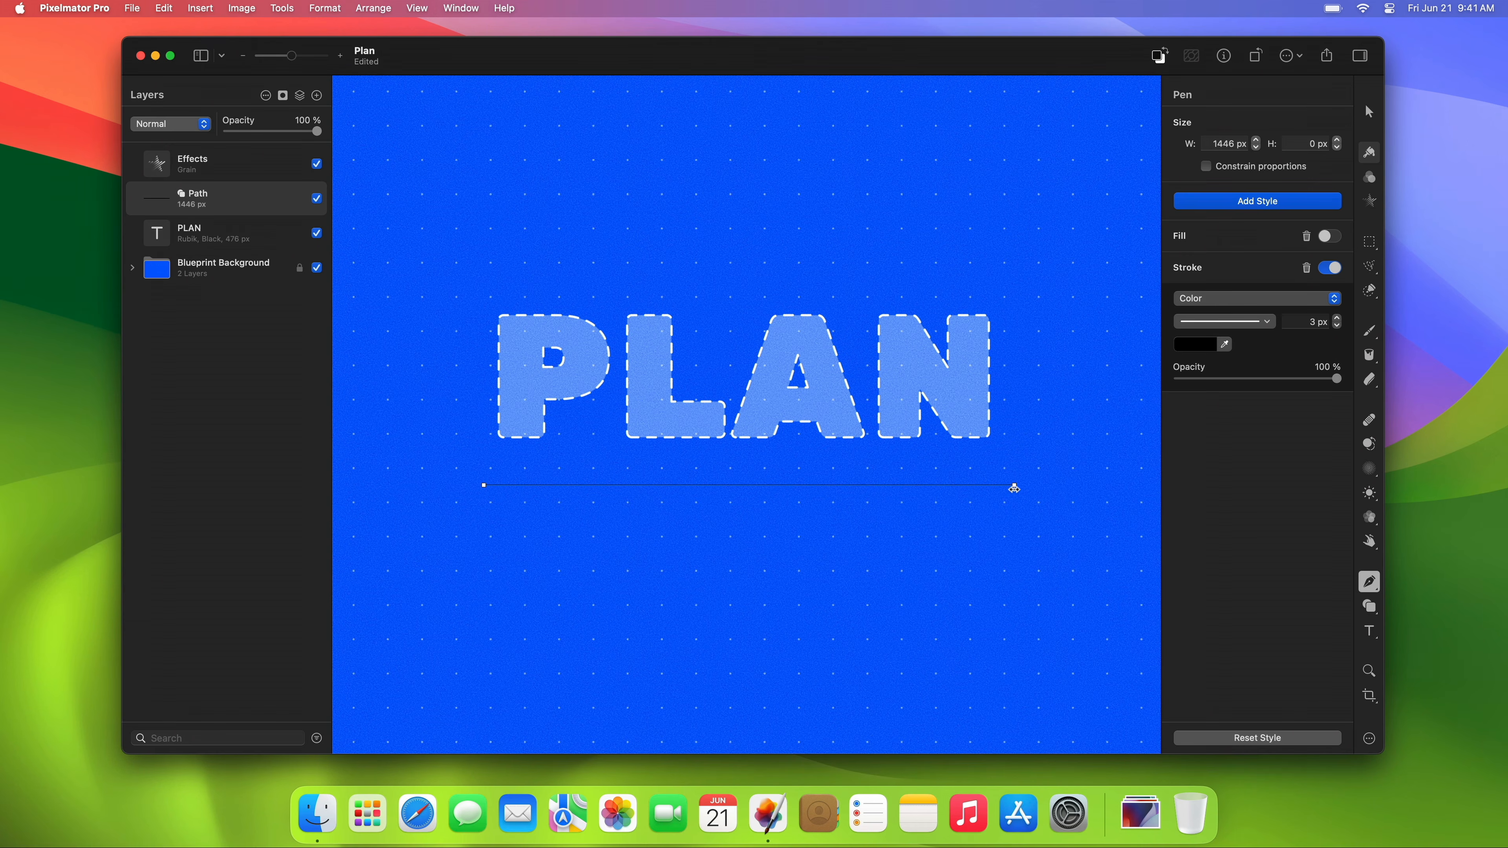
# Set the stroke of the horizontal path below "PLAN" to 6 px wide and white.
pyautogui.click(1310, 323)
pyautogui.write('6')
pyautogui.press('Return')
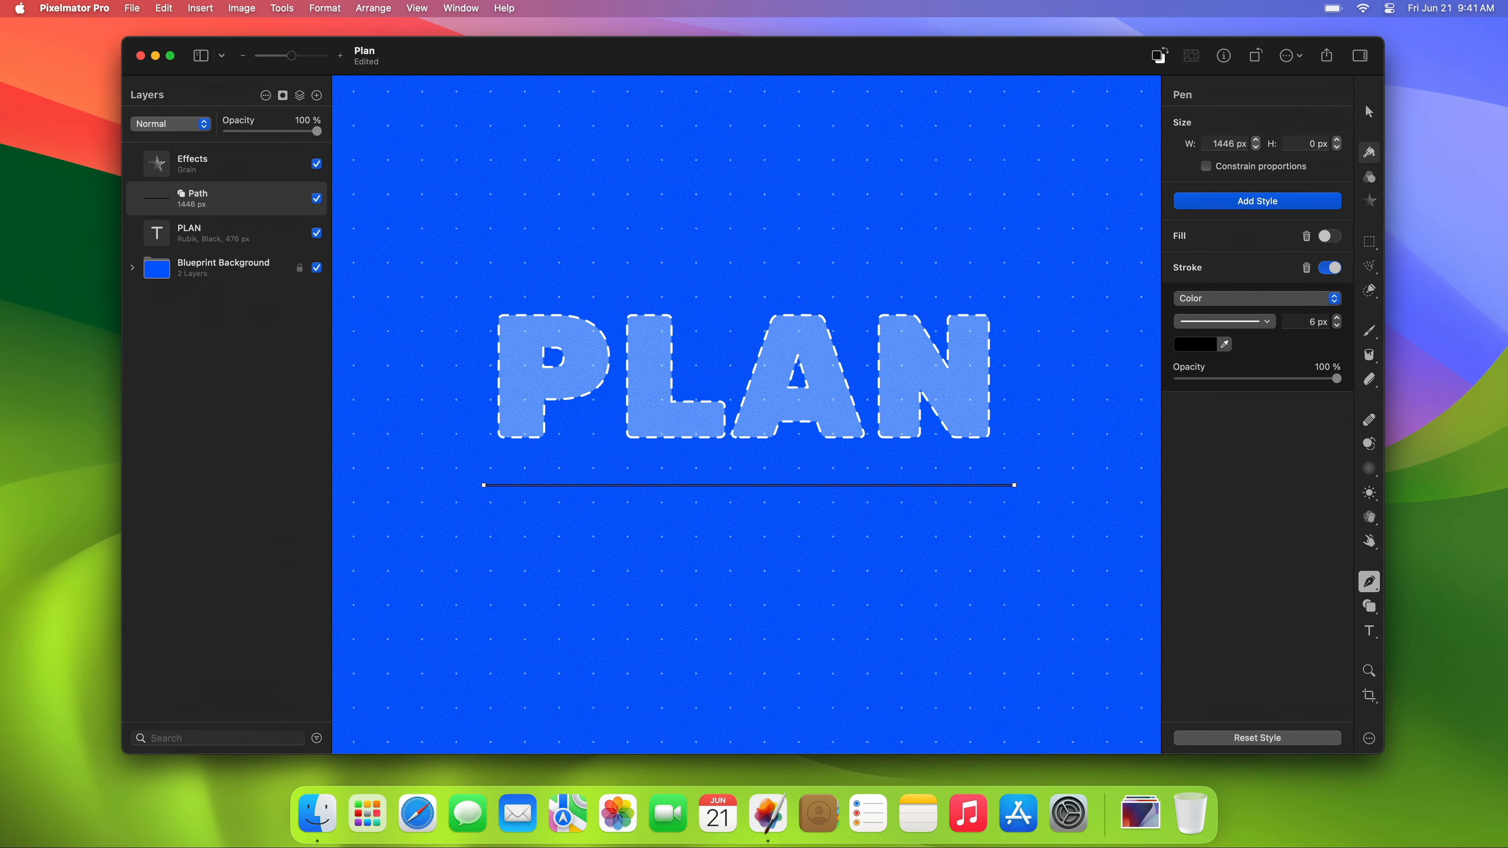
pyautogui.click(1223, 345)
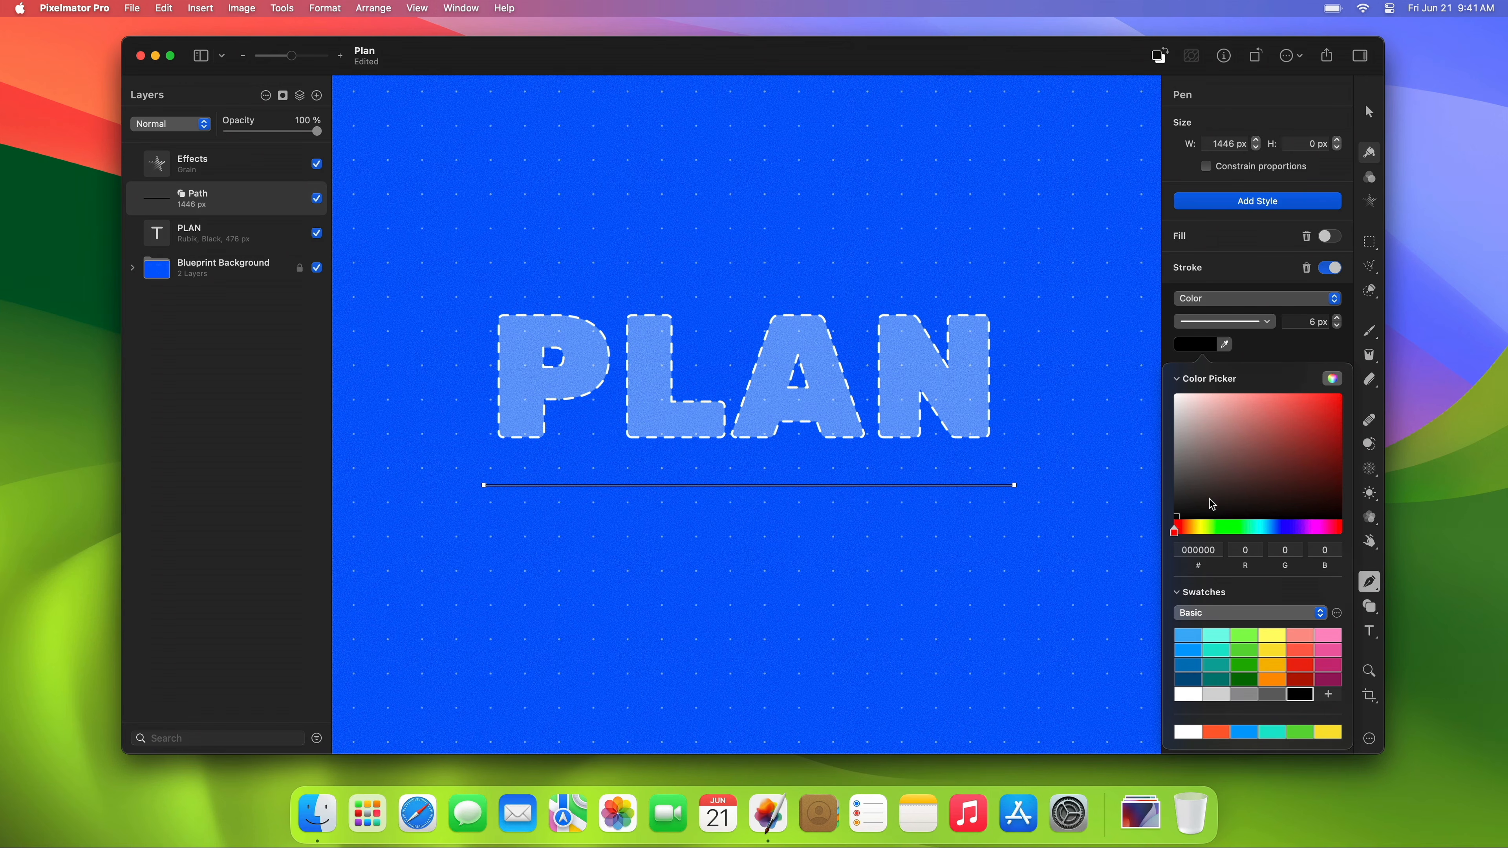
pyautogui.click(1190, 695)
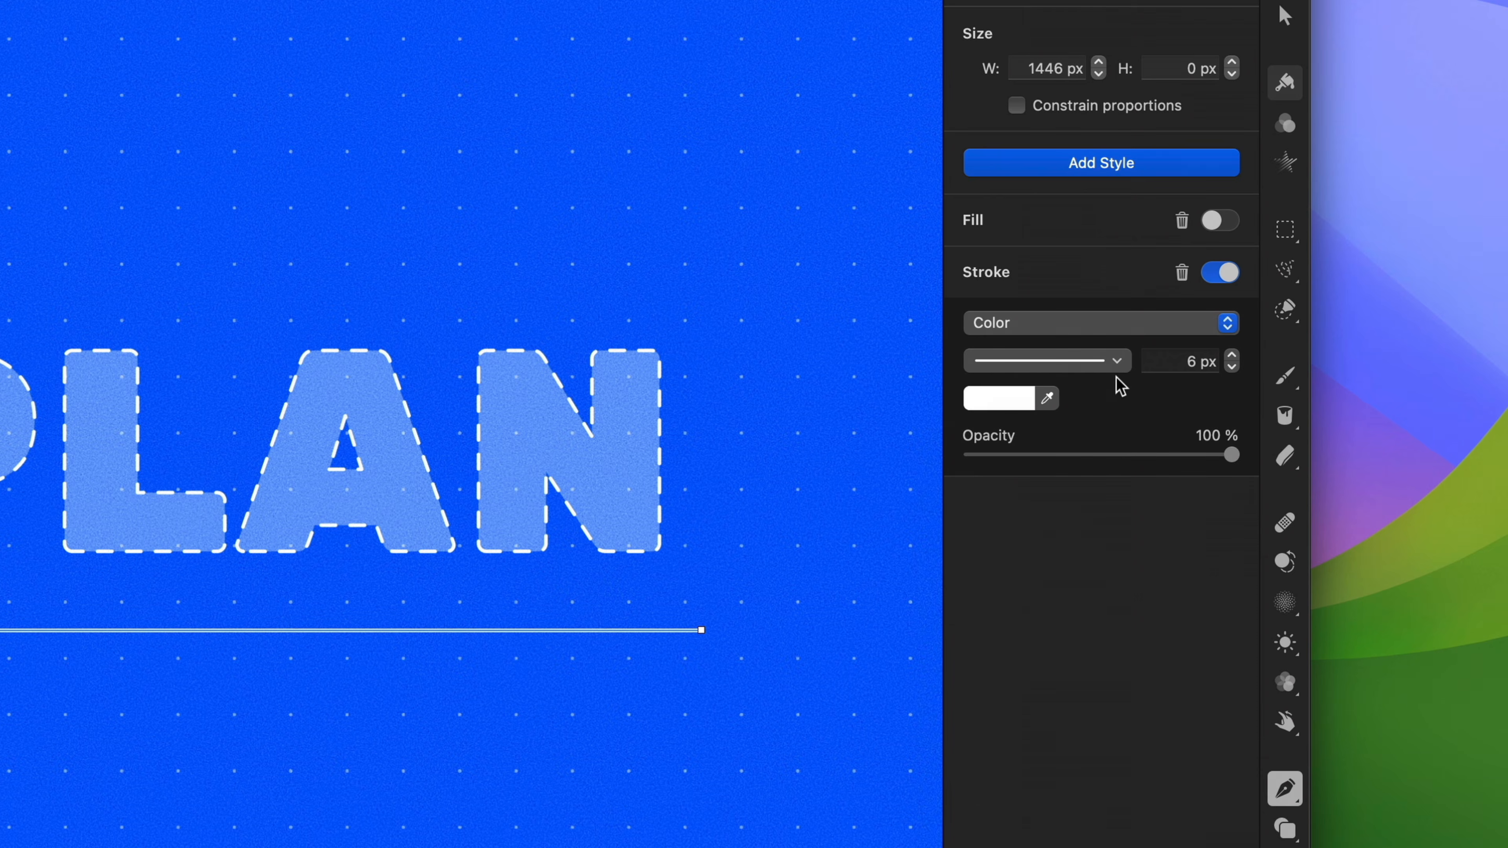
# Apply the saved dashed stroke style preset to the horizontal path.
pyautogui.click(1119, 362)
pyautogui.click(1219, 458)
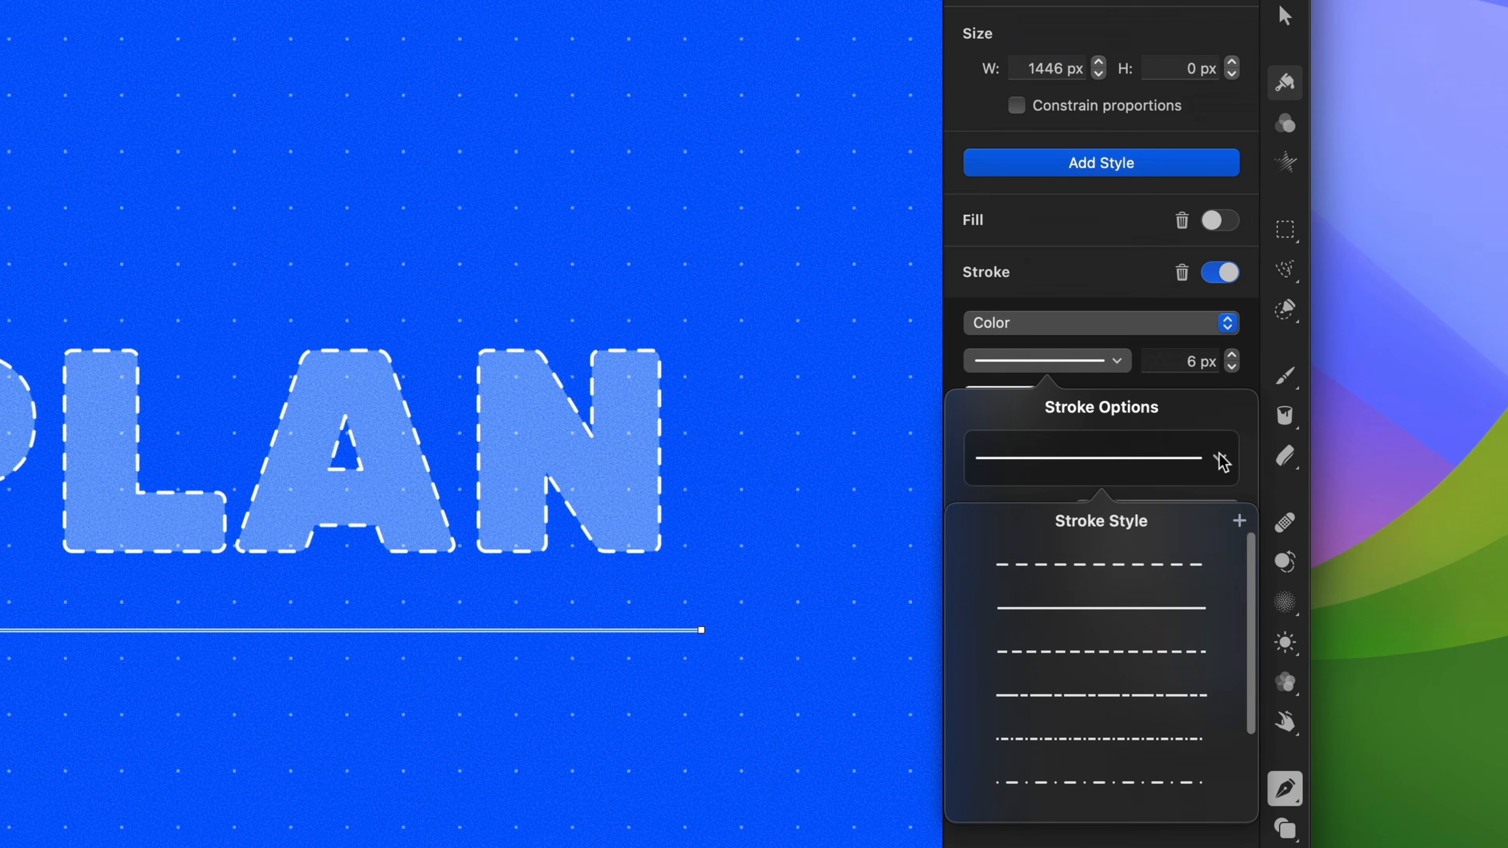
pyautogui.click(1151, 566)
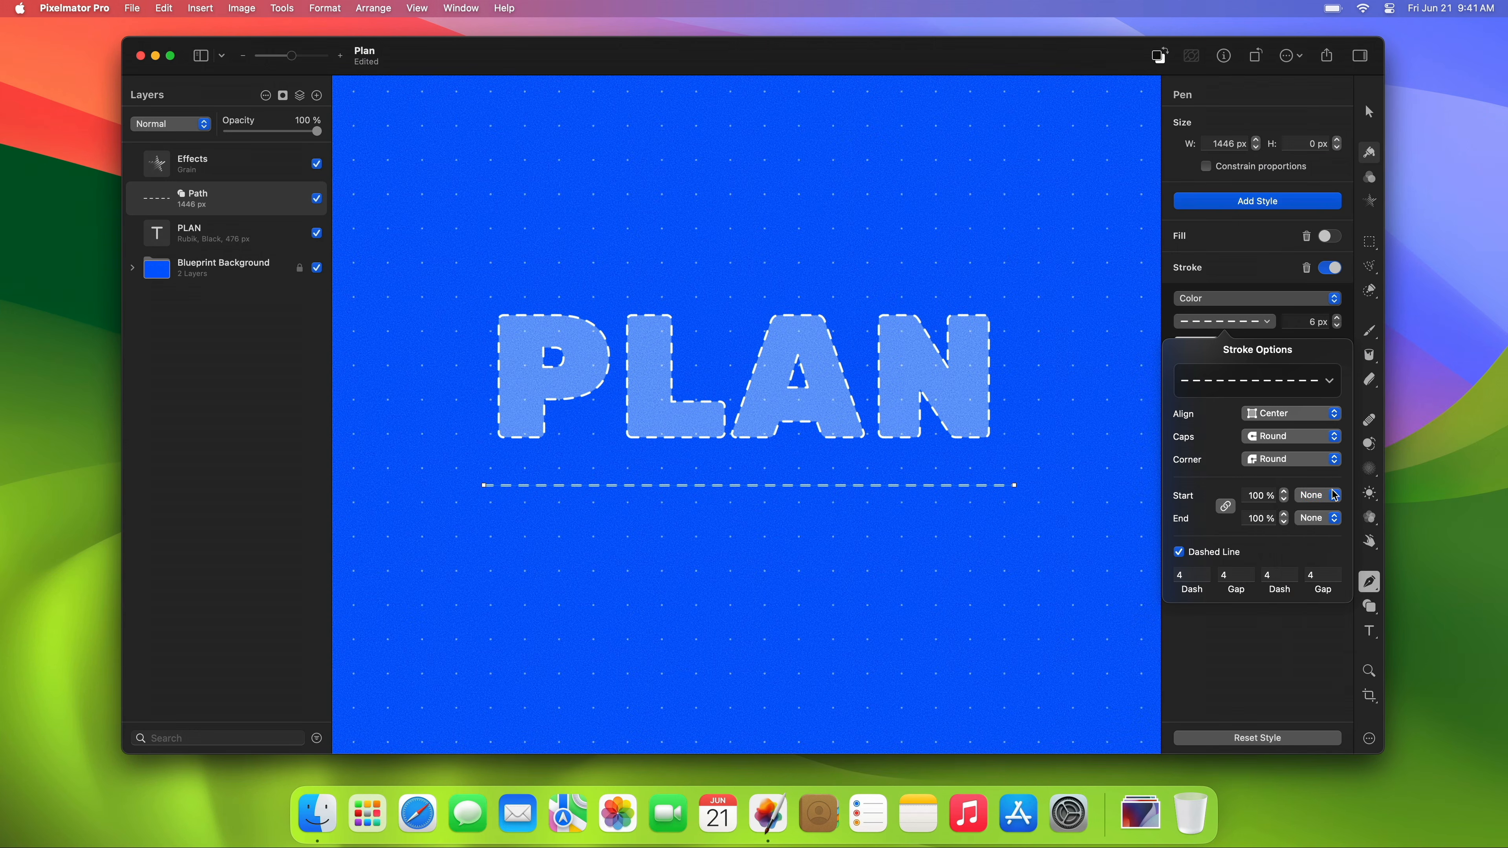
# Give the dashed path a perpendicular bar ending at both its start and its end.
pyautogui.click(1201, 647)
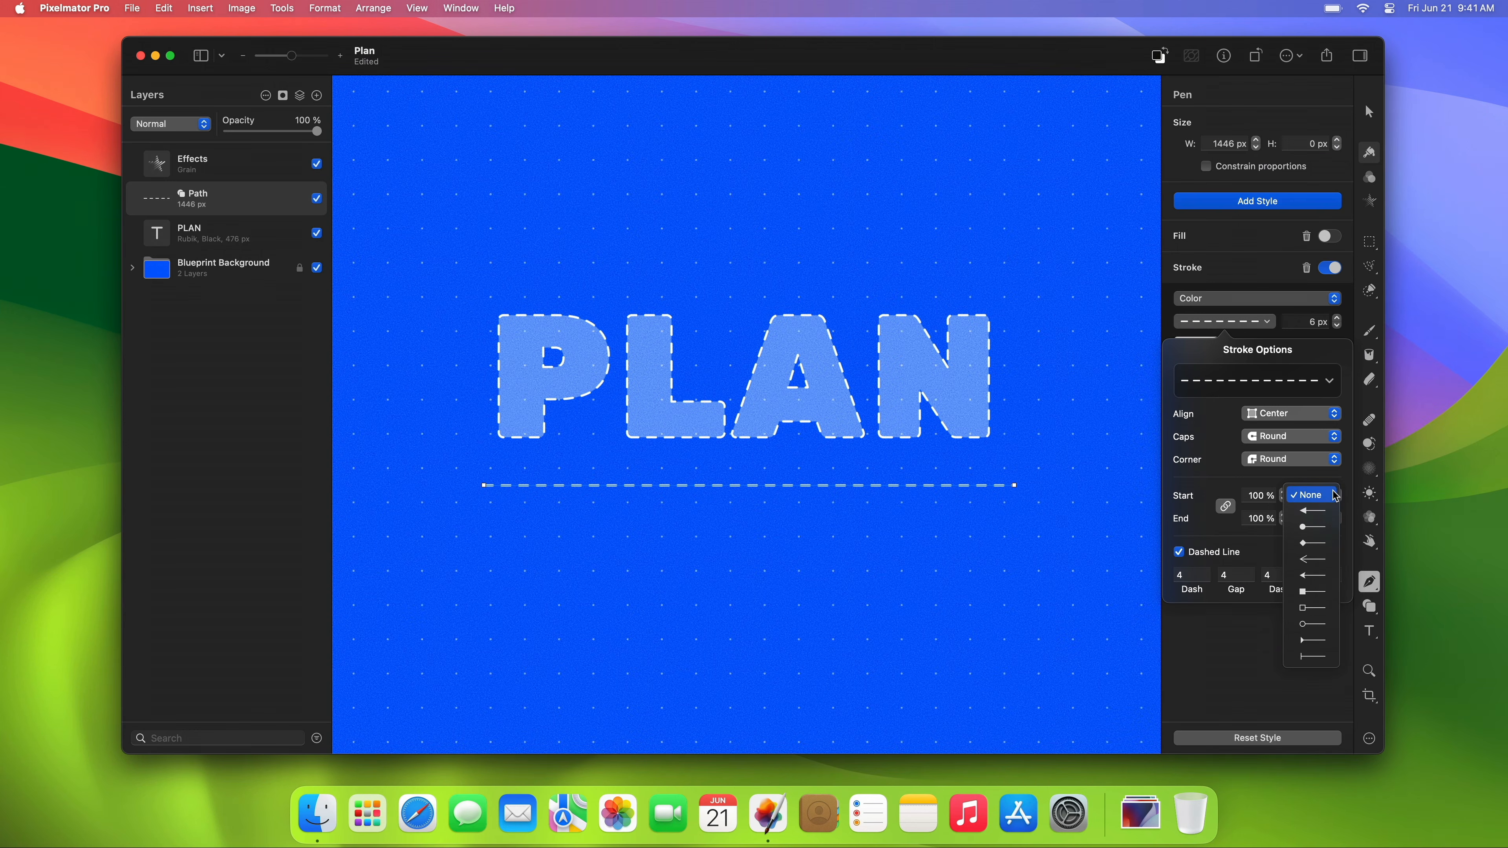
pyautogui.click(1314, 656)
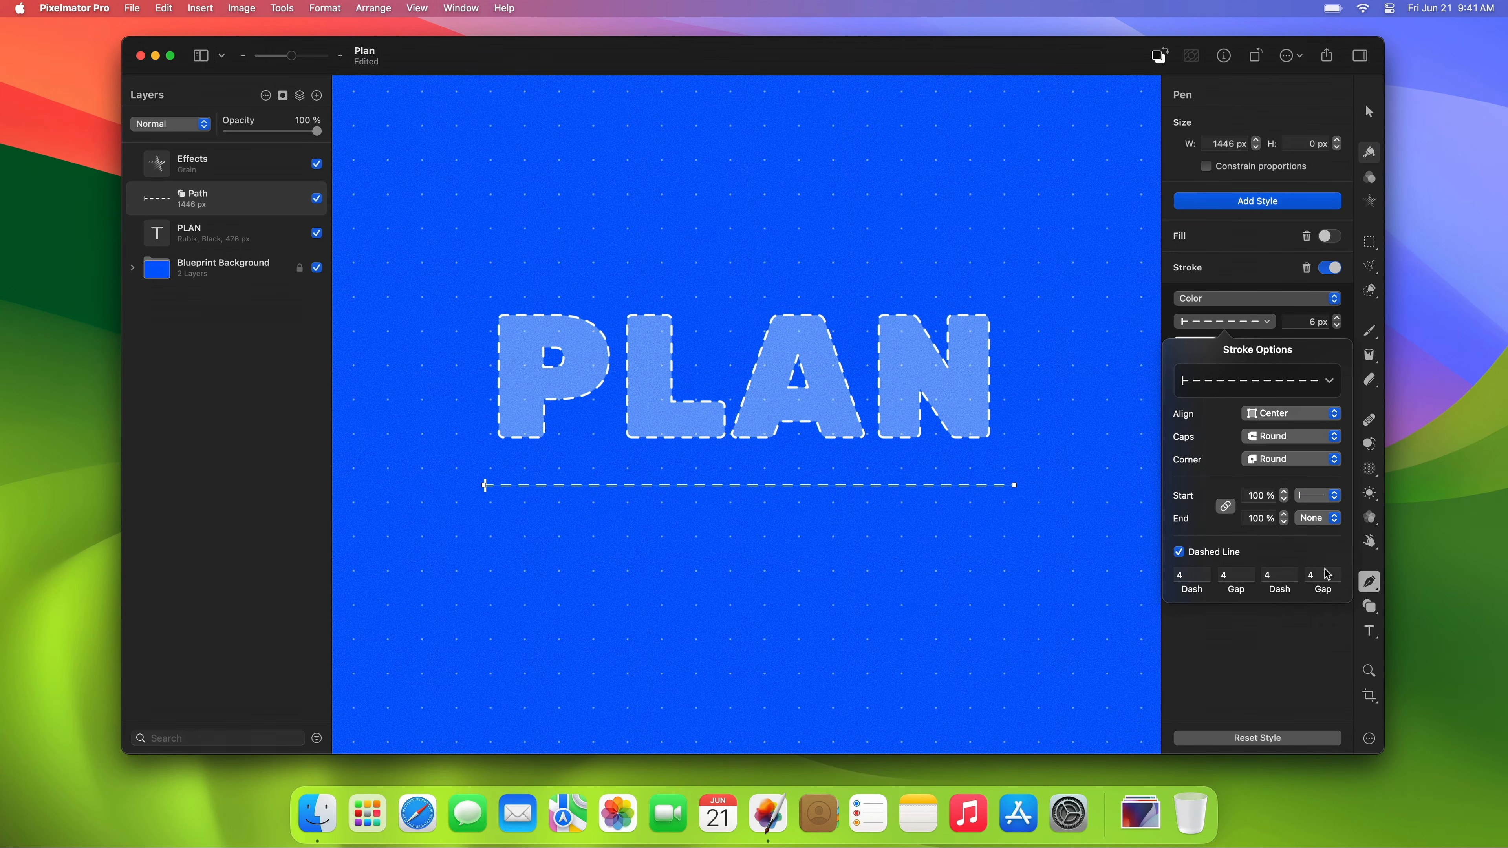
pyautogui.click(1335, 523)
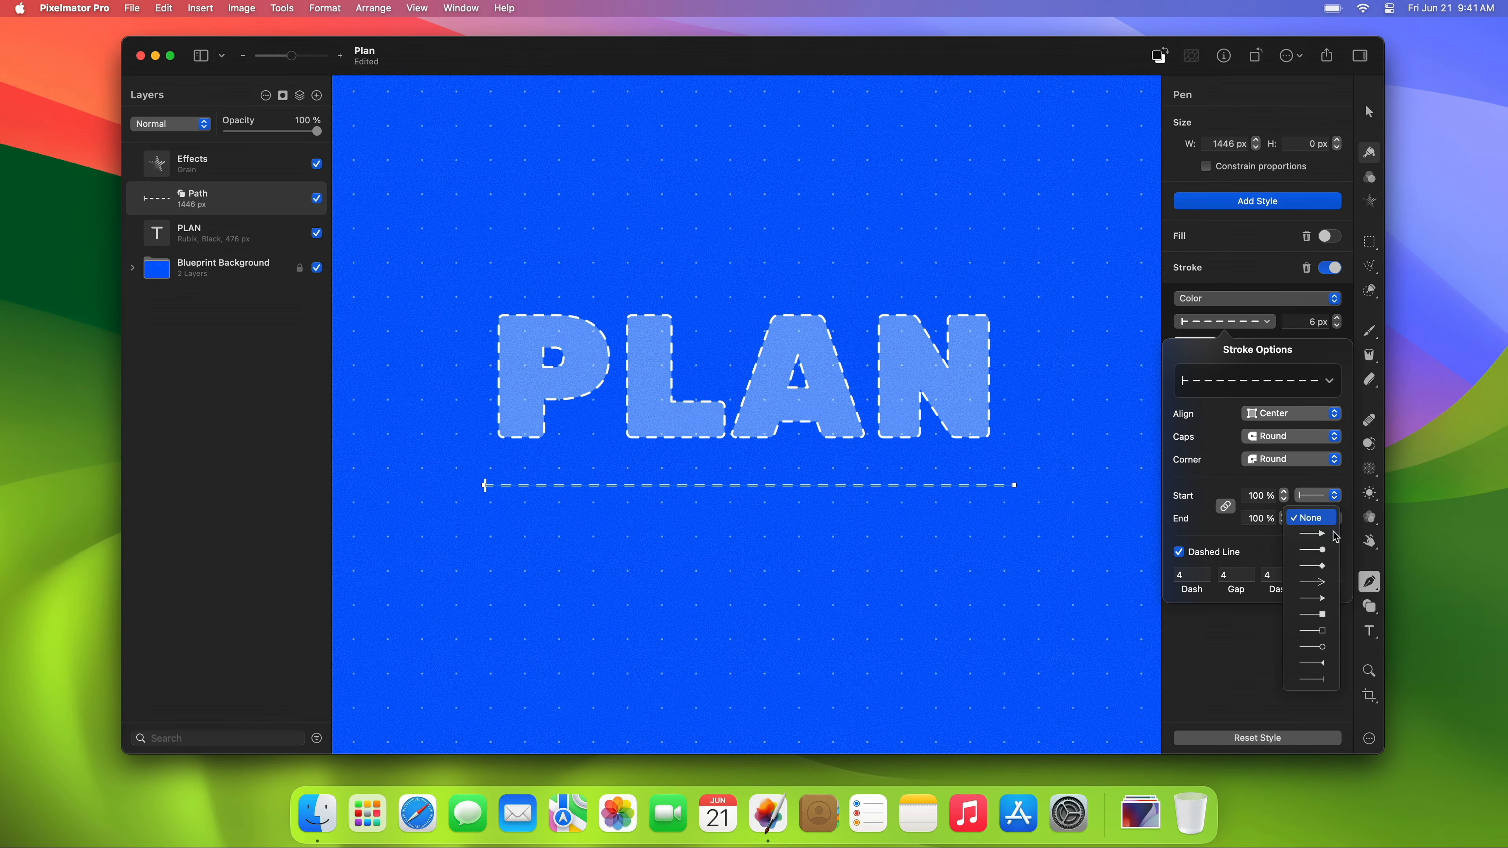
pyautogui.click(1318, 682)
# Set the size of the path's bar endings to 200% and close the stroke options.
pyautogui.click(1259, 503)
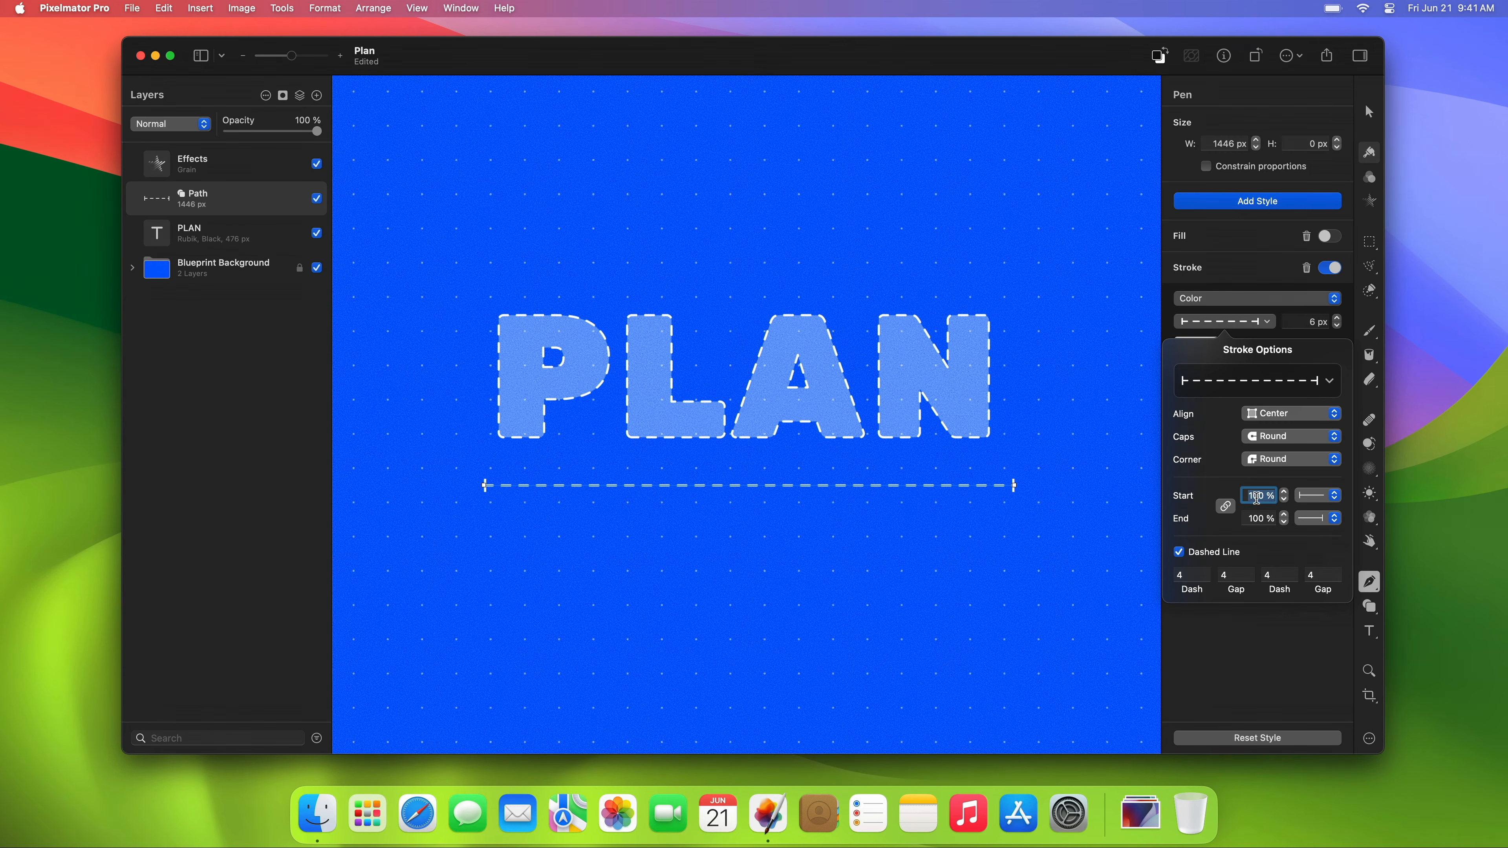
pyautogui.write('200')
pyautogui.press('Return')
pyautogui.press('Escape')
pyautogui.press('Escape')
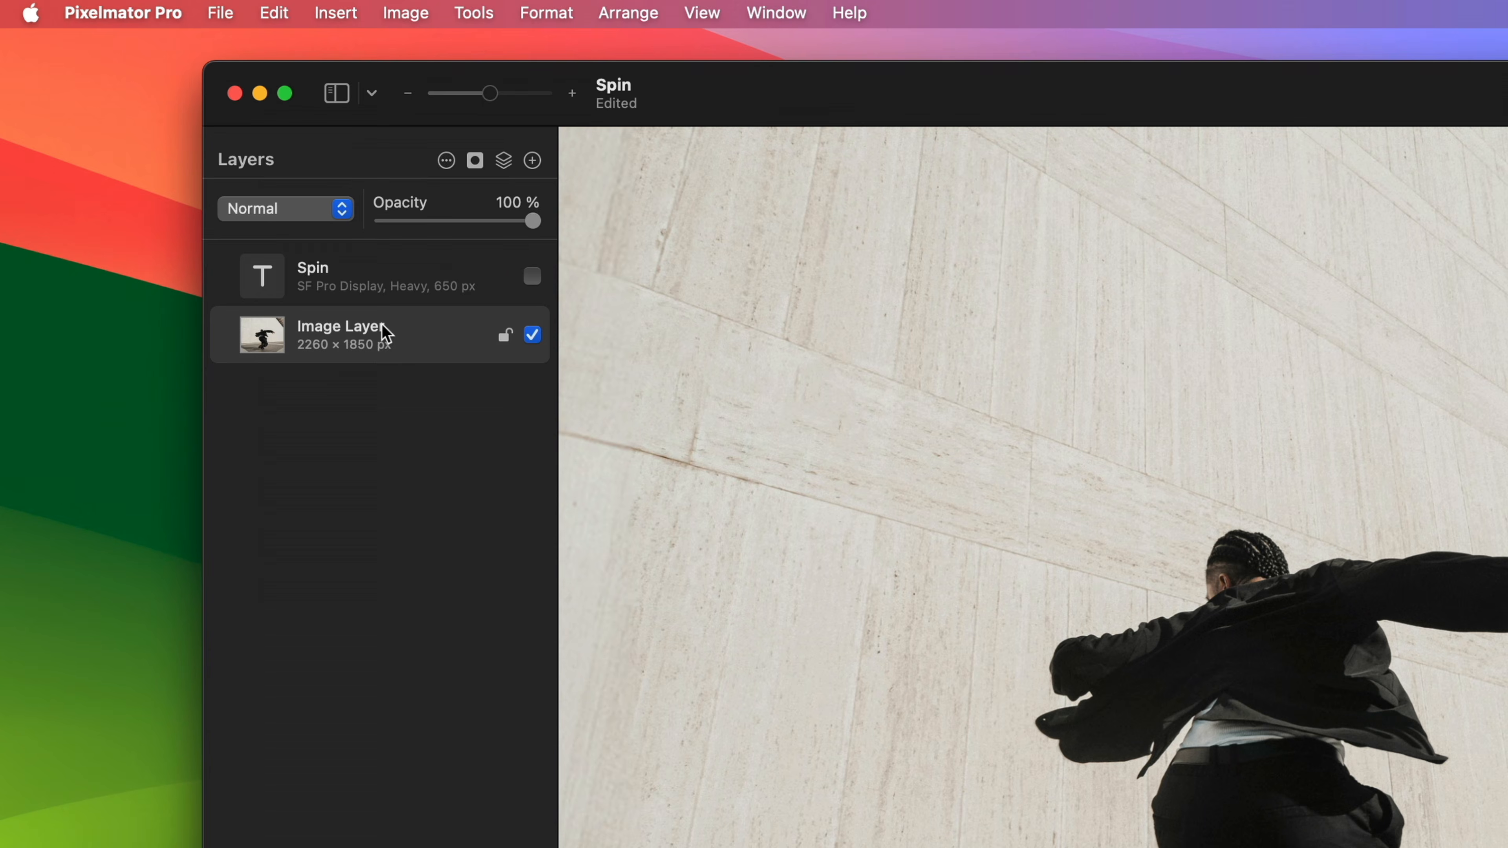
# Duplicate the Image Layer in the Spin document and hide the copy's background with a mask.
pyautogui.rightClick(228, 193)
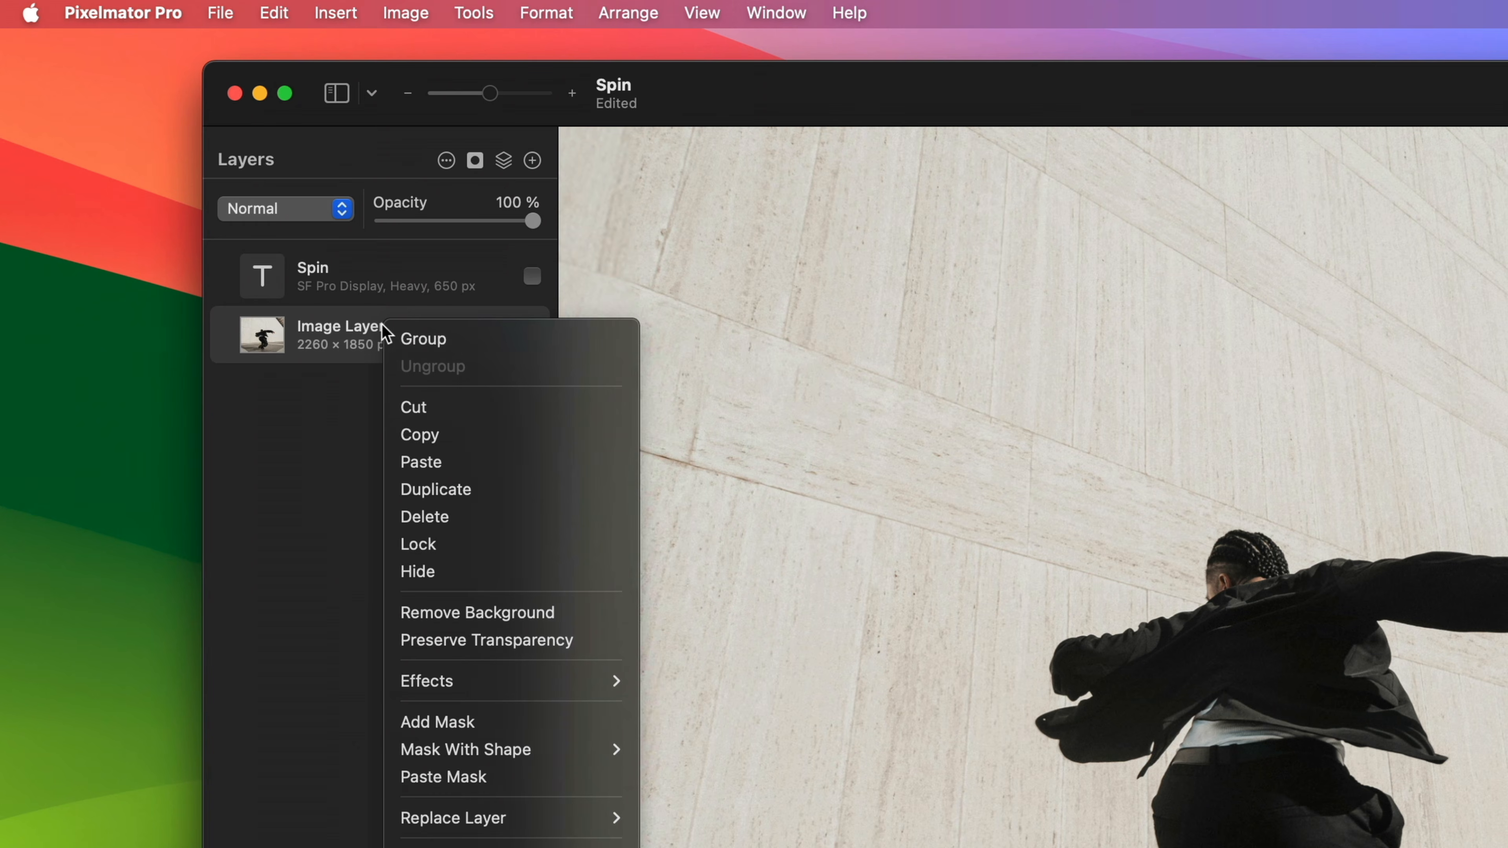
pyautogui.click(418, 489)
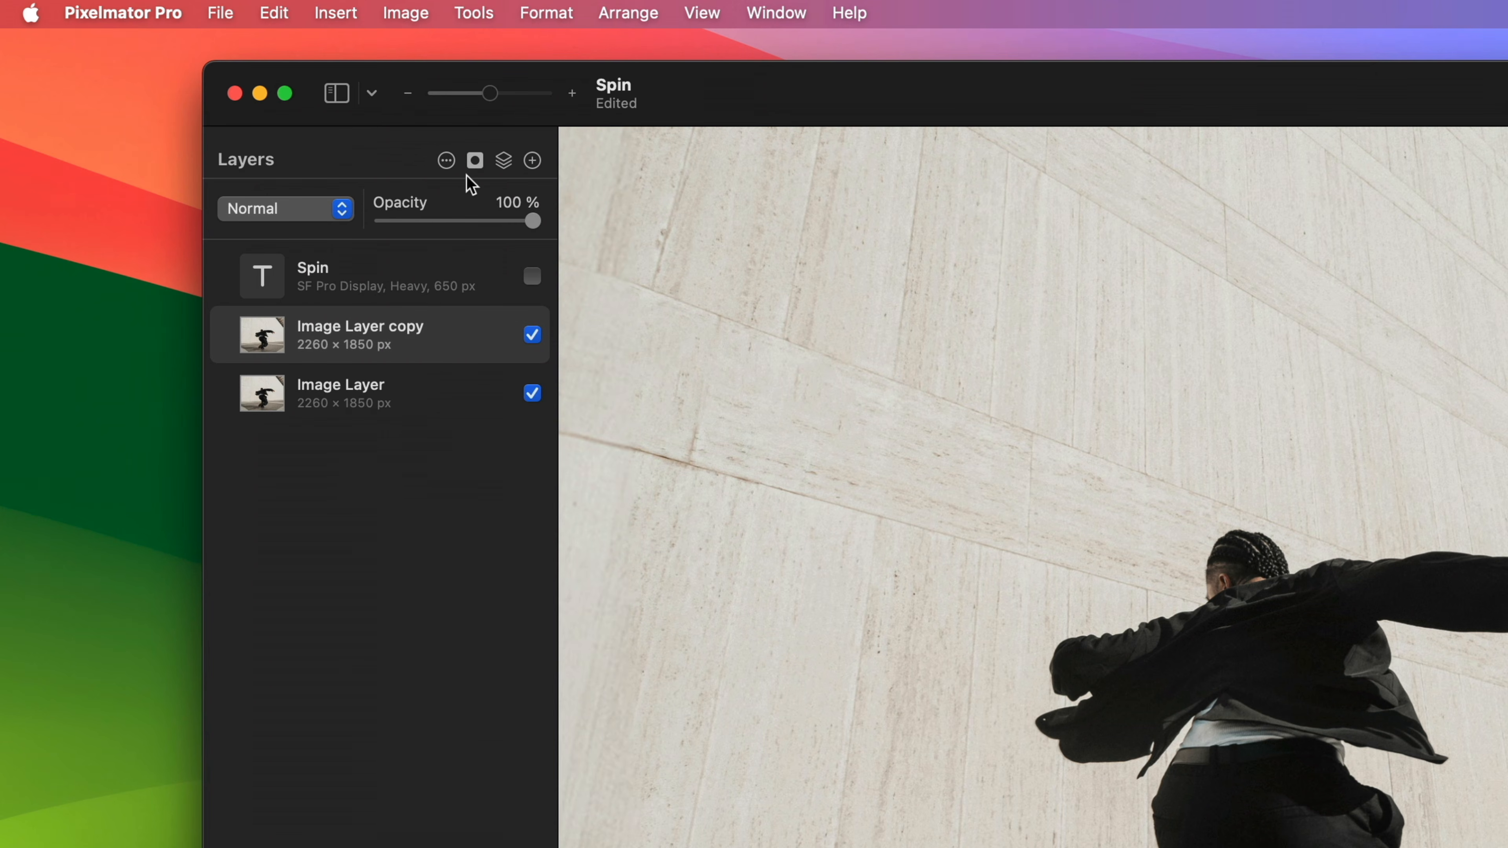
pyautogui.click(475, 159)
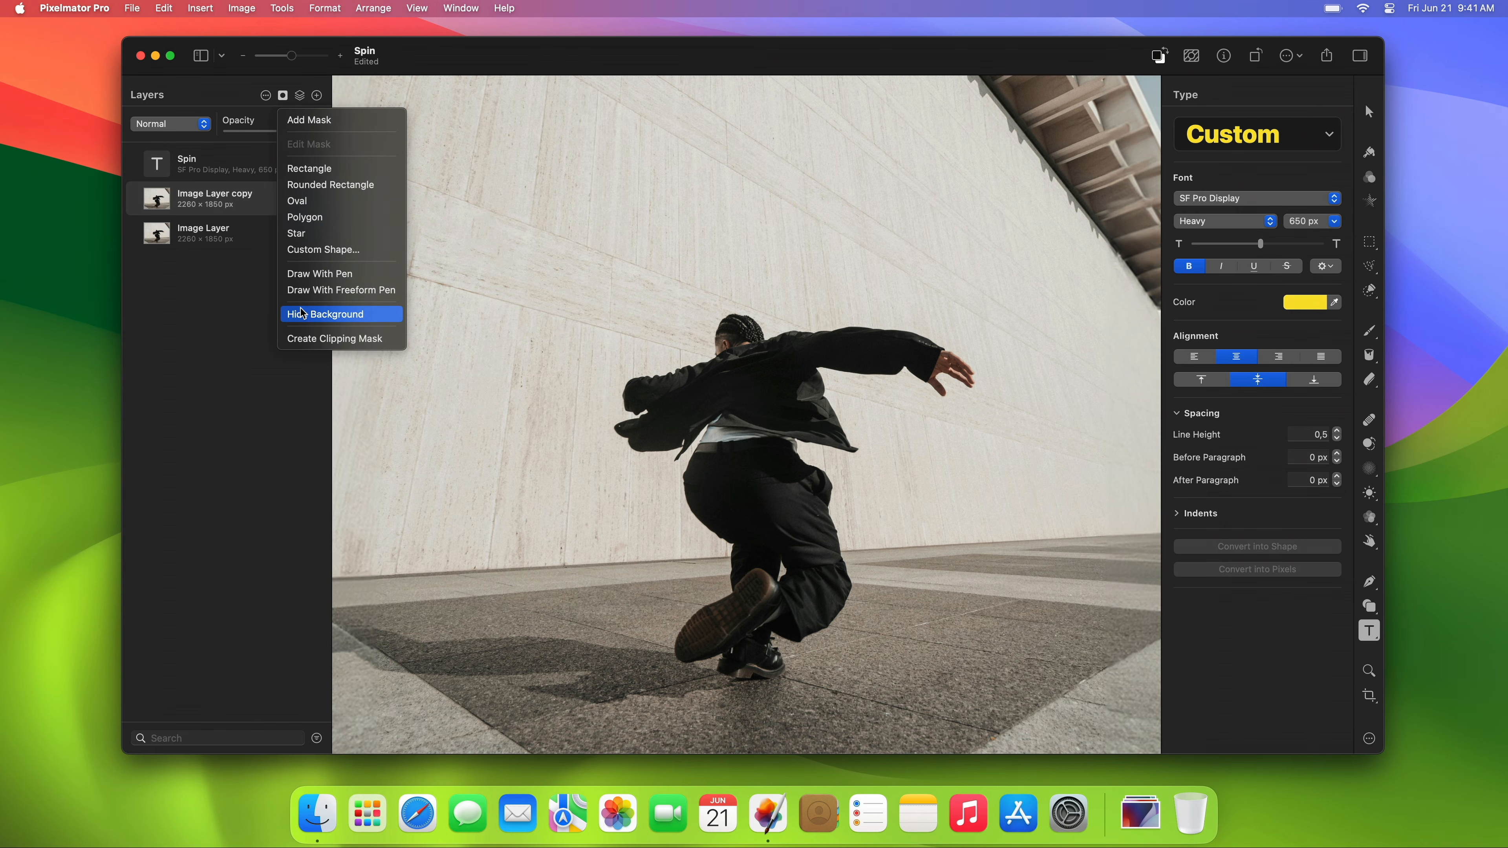
pyautogui.click(506, 528)
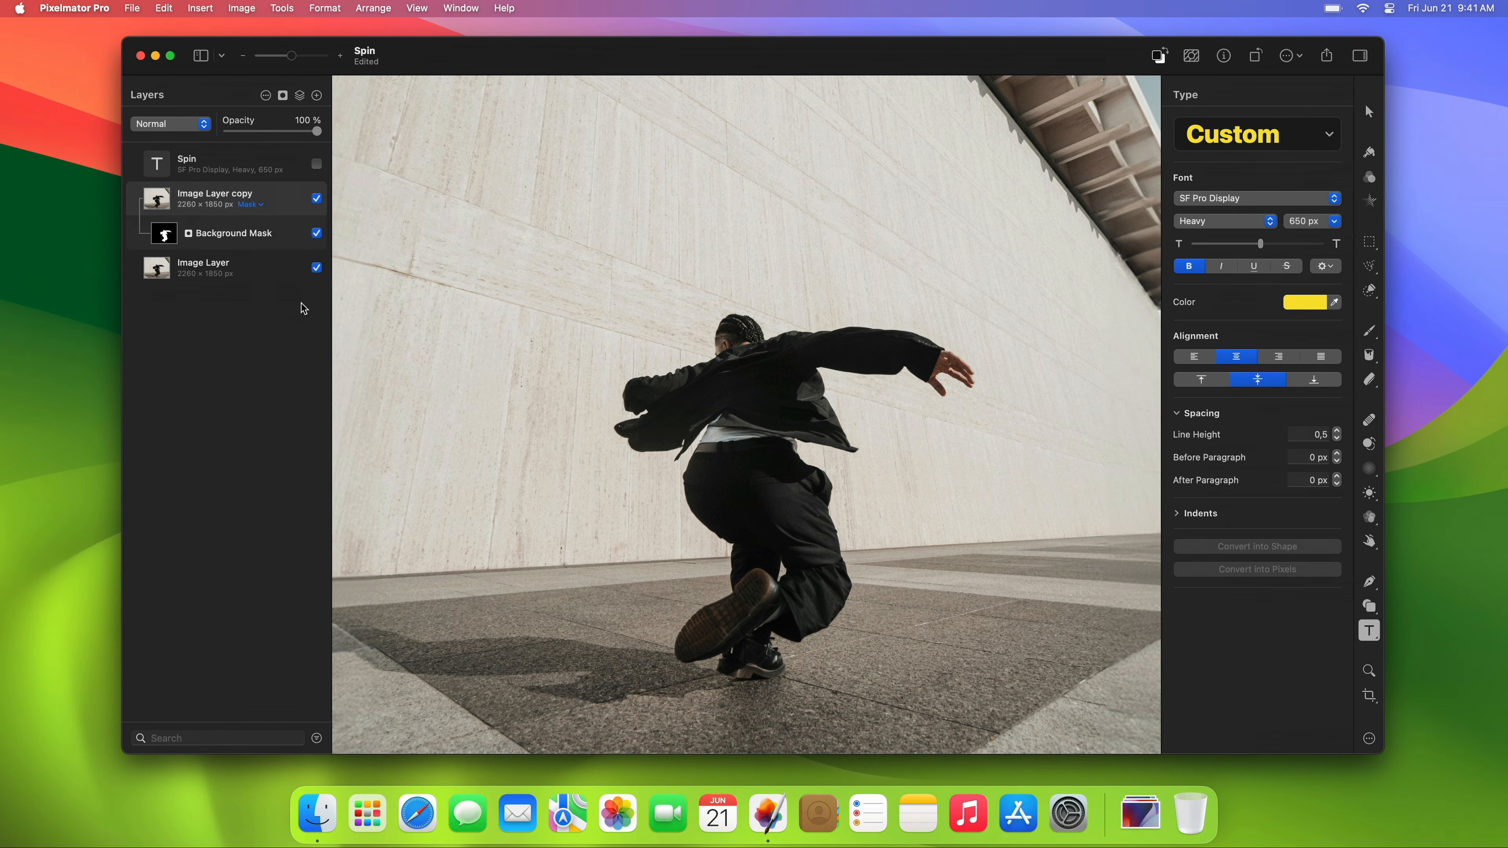
# Show the Spin text layer, duplicate it, and move the duplicate between the masked image copy and the original image.
pyautogui.click(317, 163)
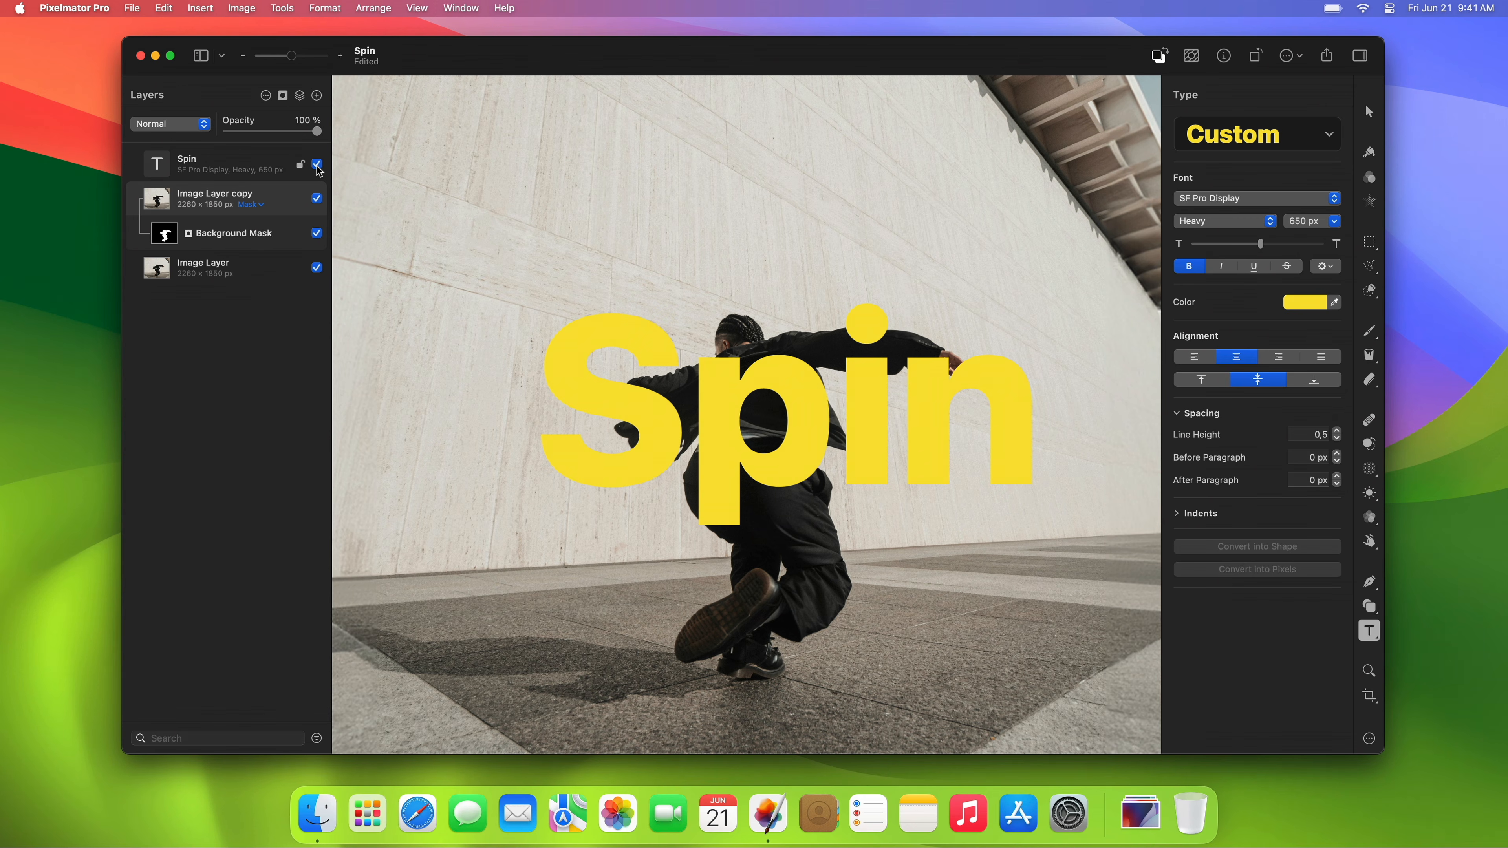
pyautogui.click(246, 163)
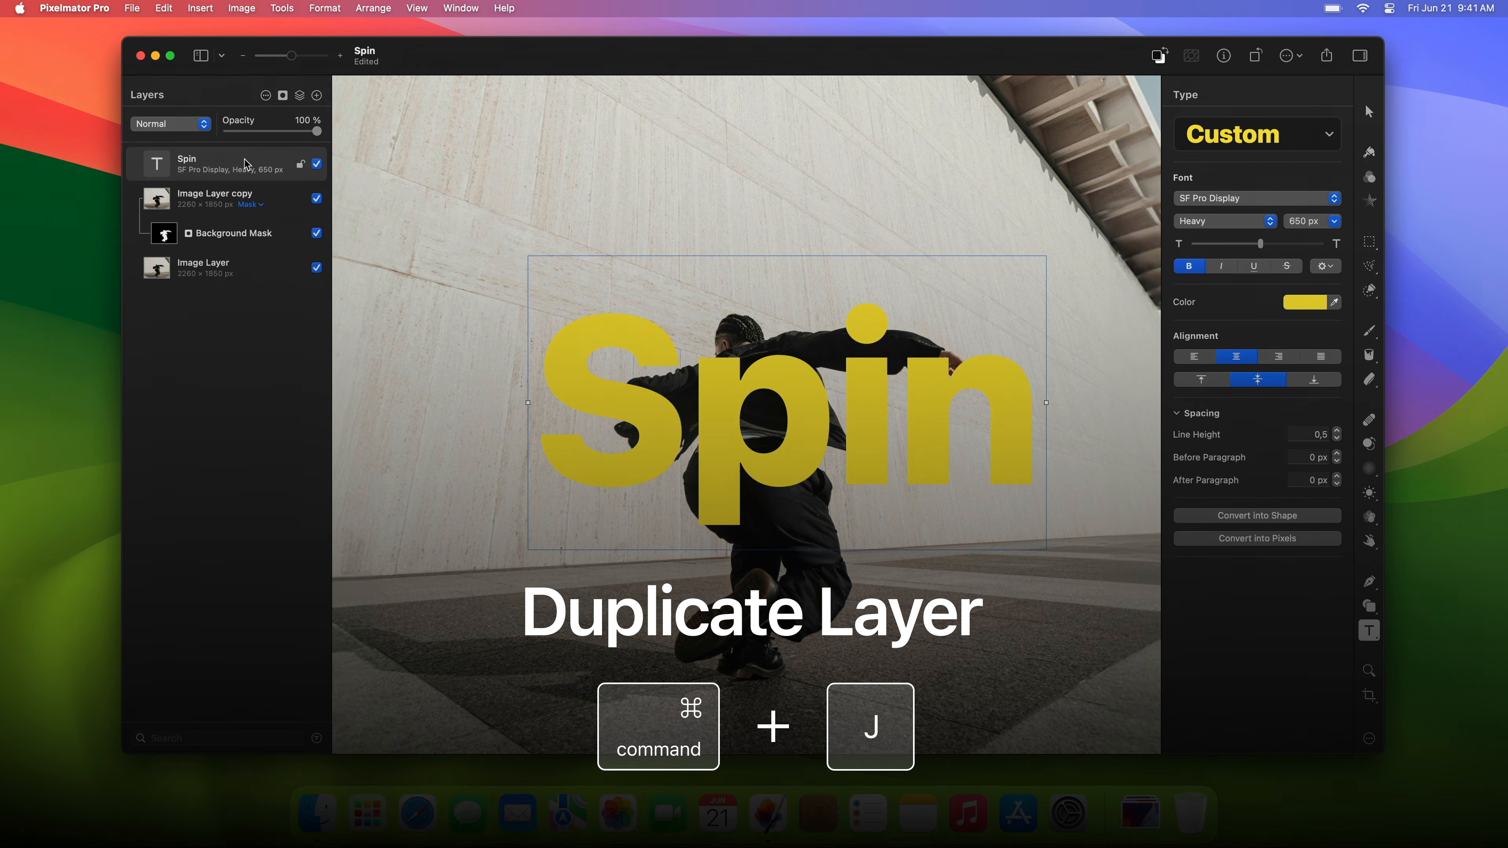
pyautogui.press('super+j')
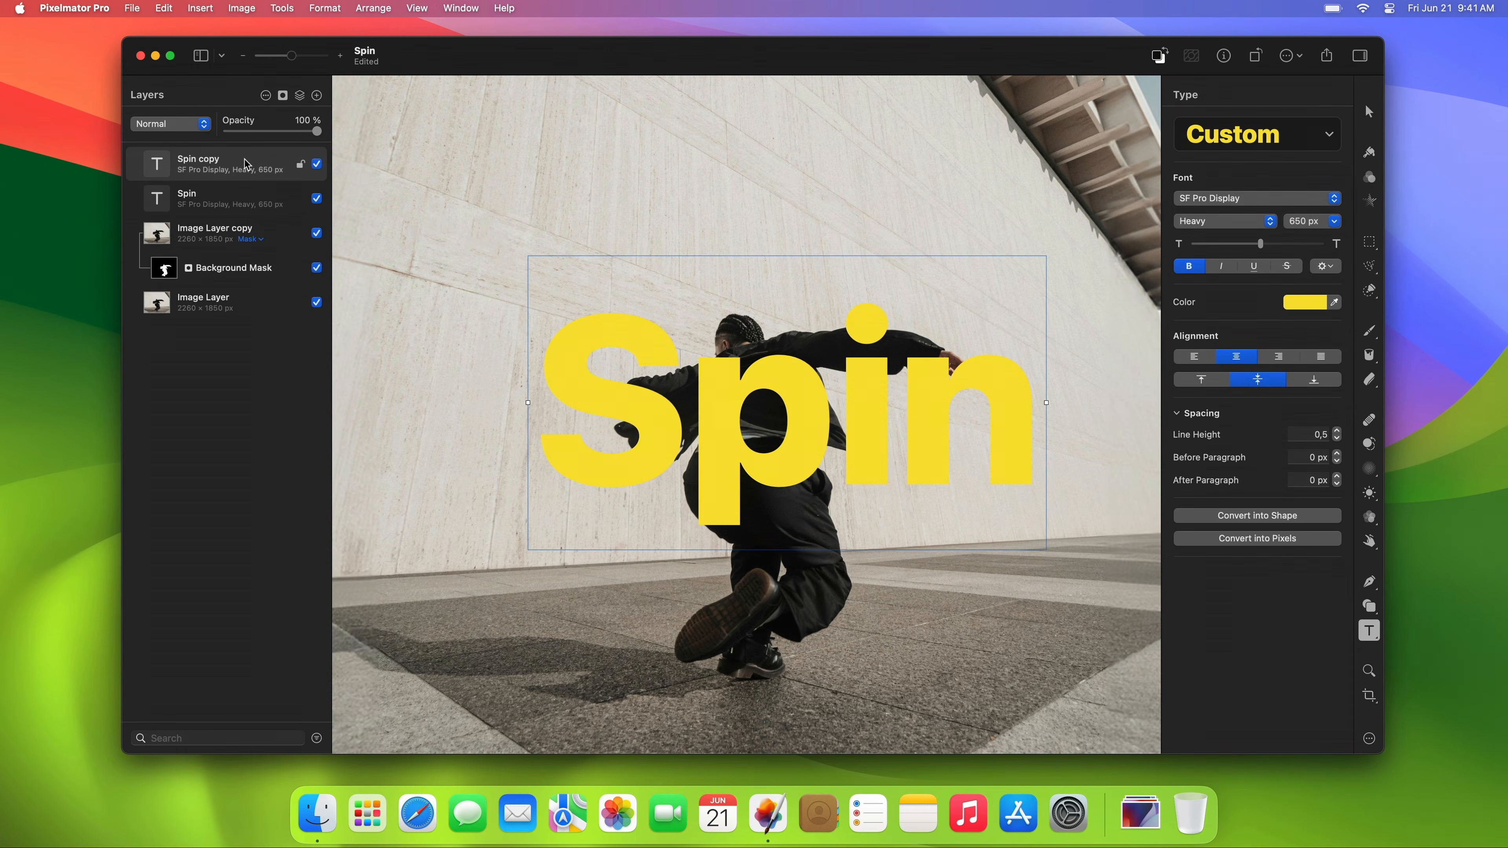
pyautogui.moveTo(246, 163); pyautogui.dragTo(245, 288)
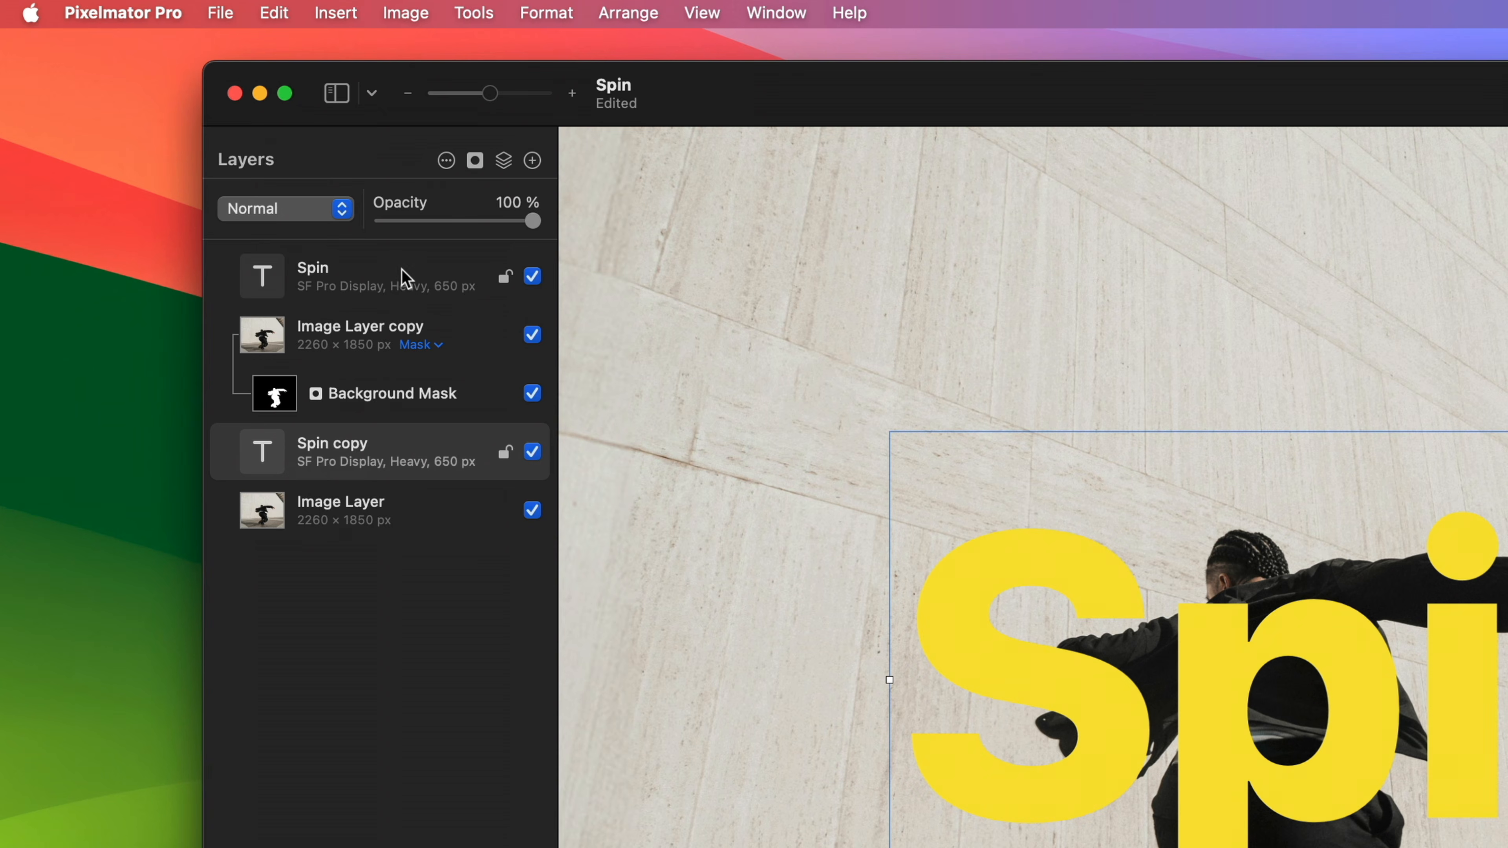
# Convert the topmost Spin text layer into a shape and turn off its fill.
pyautogui.click(239, 162)
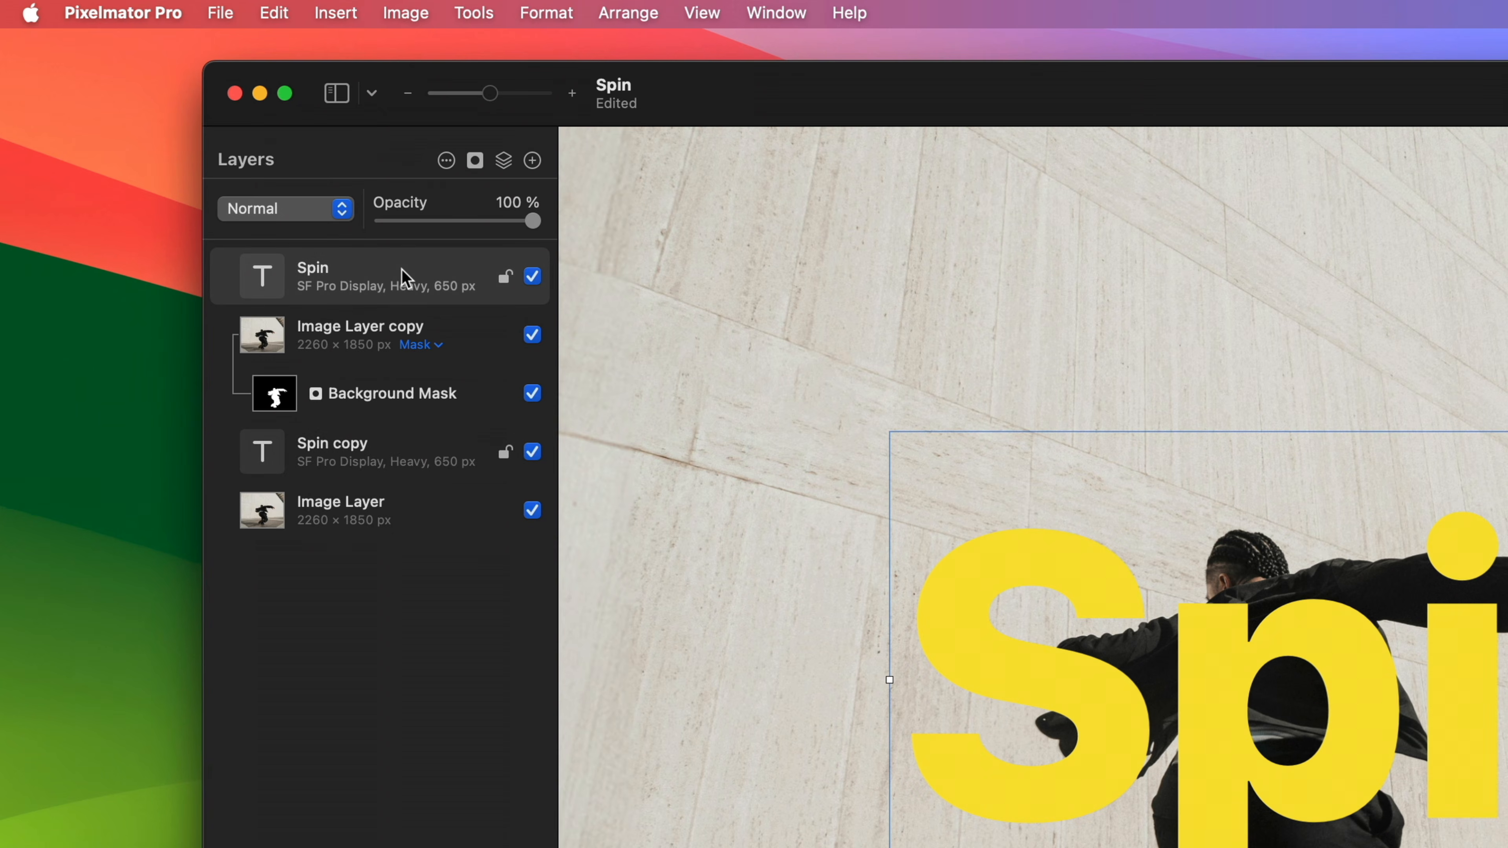
pyautogui.rightClick(404, 277)
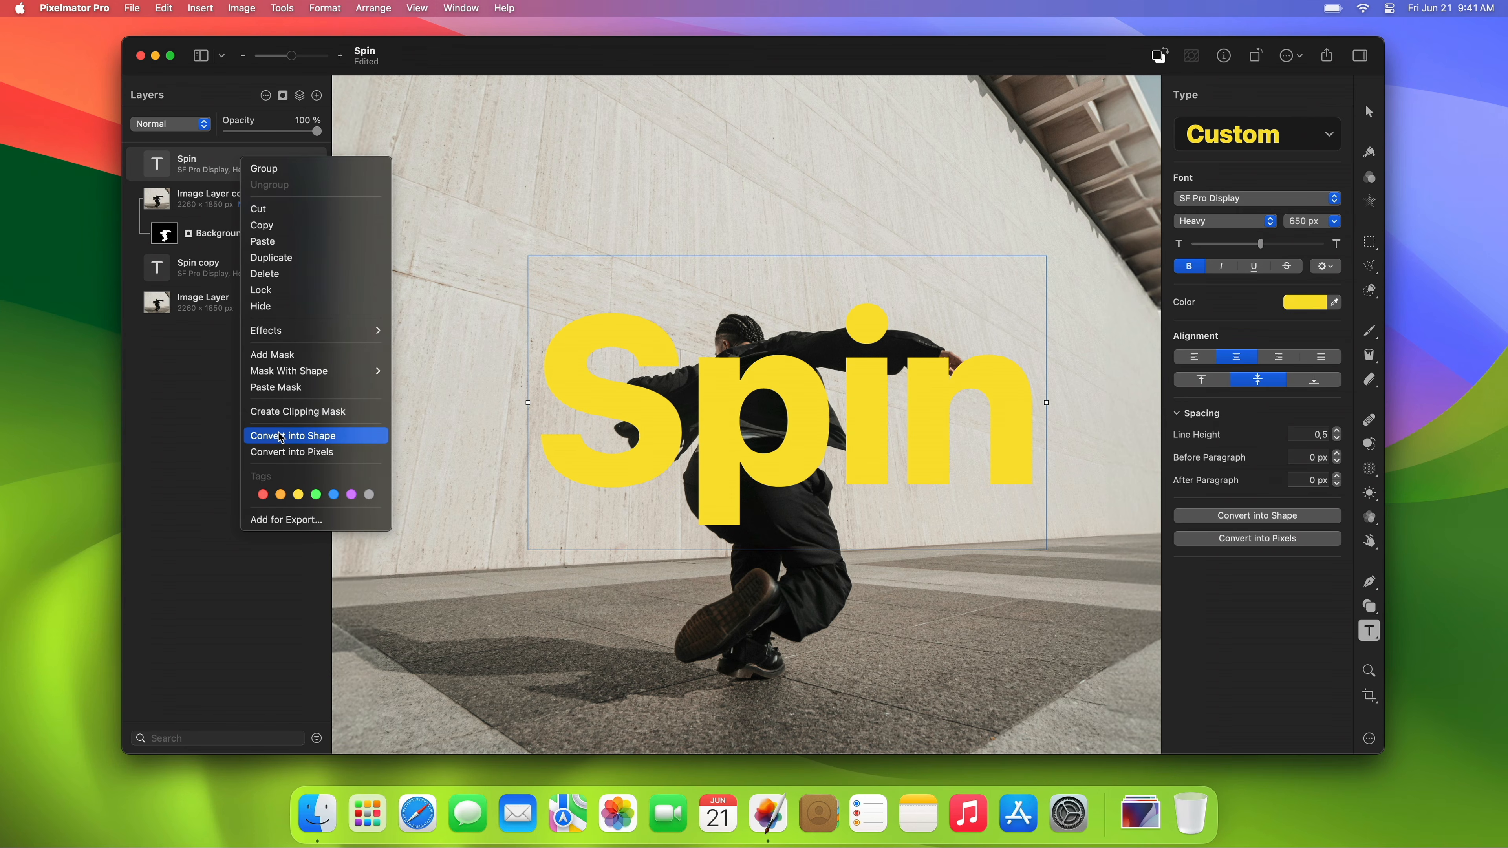
pyautogui.click(469, 736)
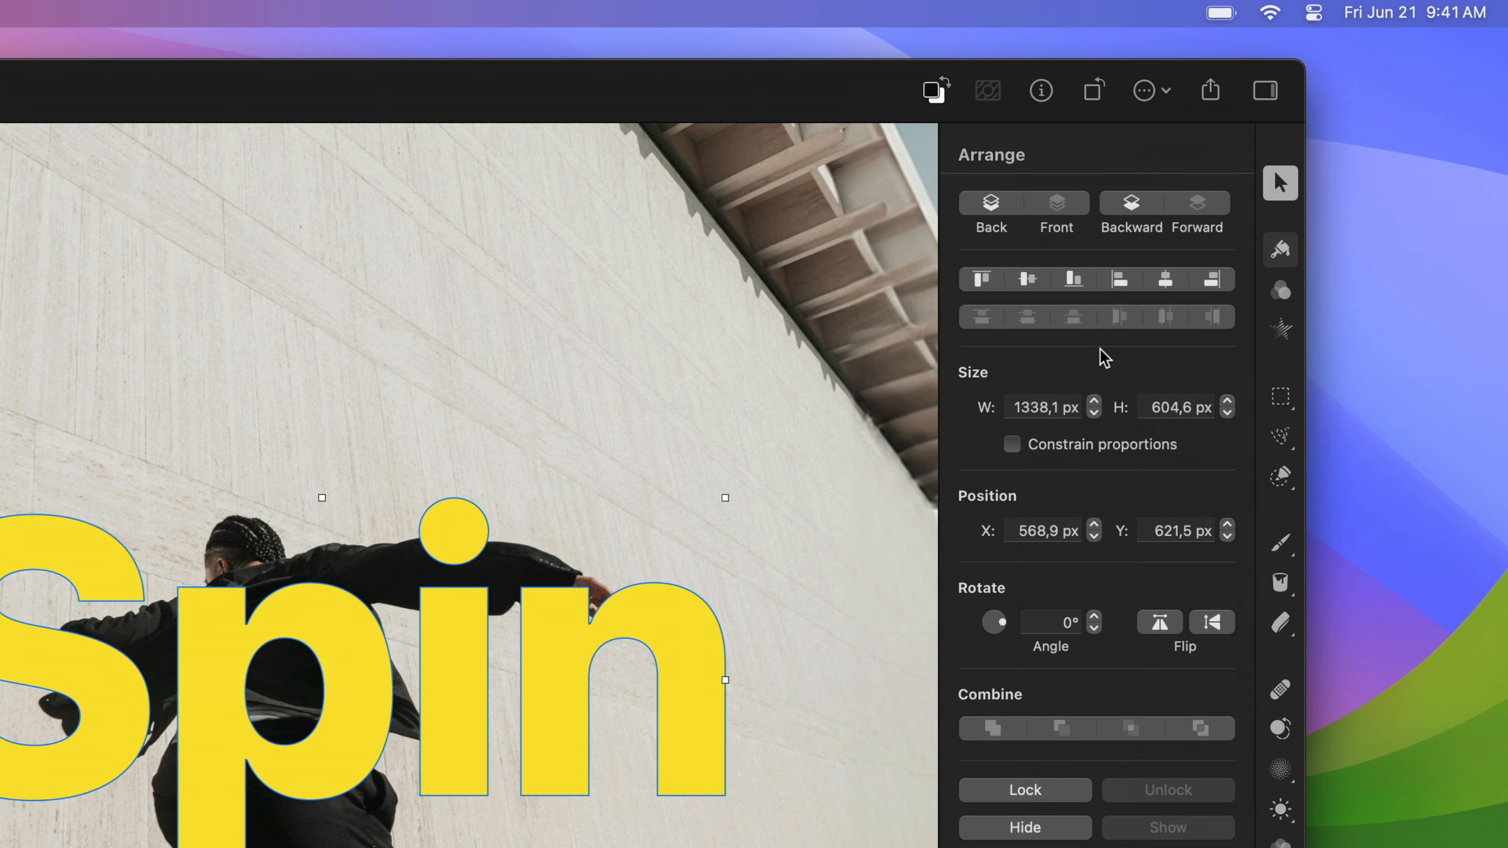
pyautogui.click(1281, 250)
pyautogui.click(1215, 512)
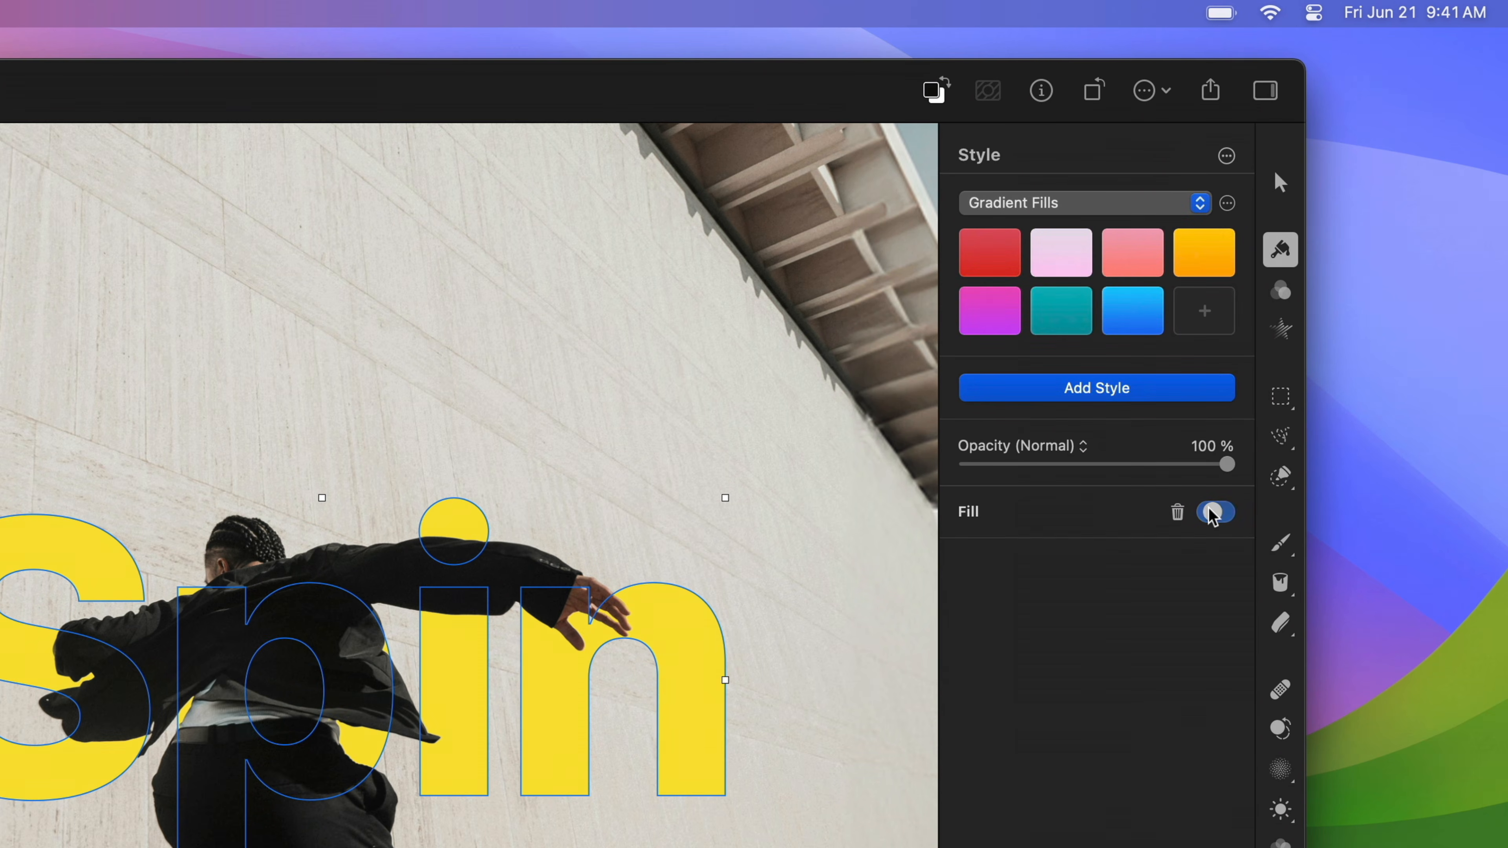
# Add a Stroke style to the Spin shape and set its width to 8 px.
pyautogui.click(1150, 389)
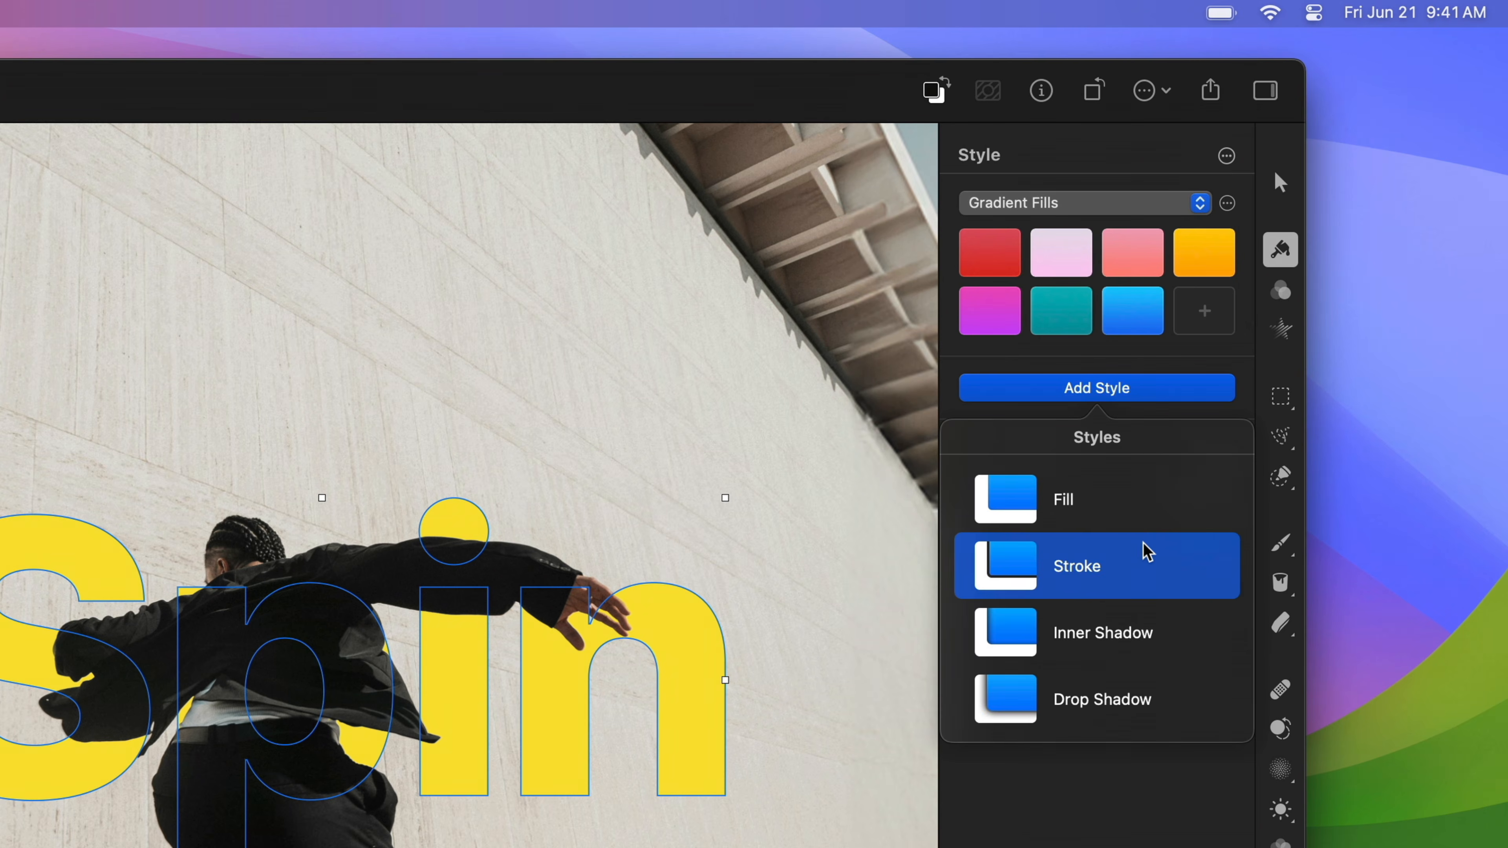
pyautogui.click(1145, 561)
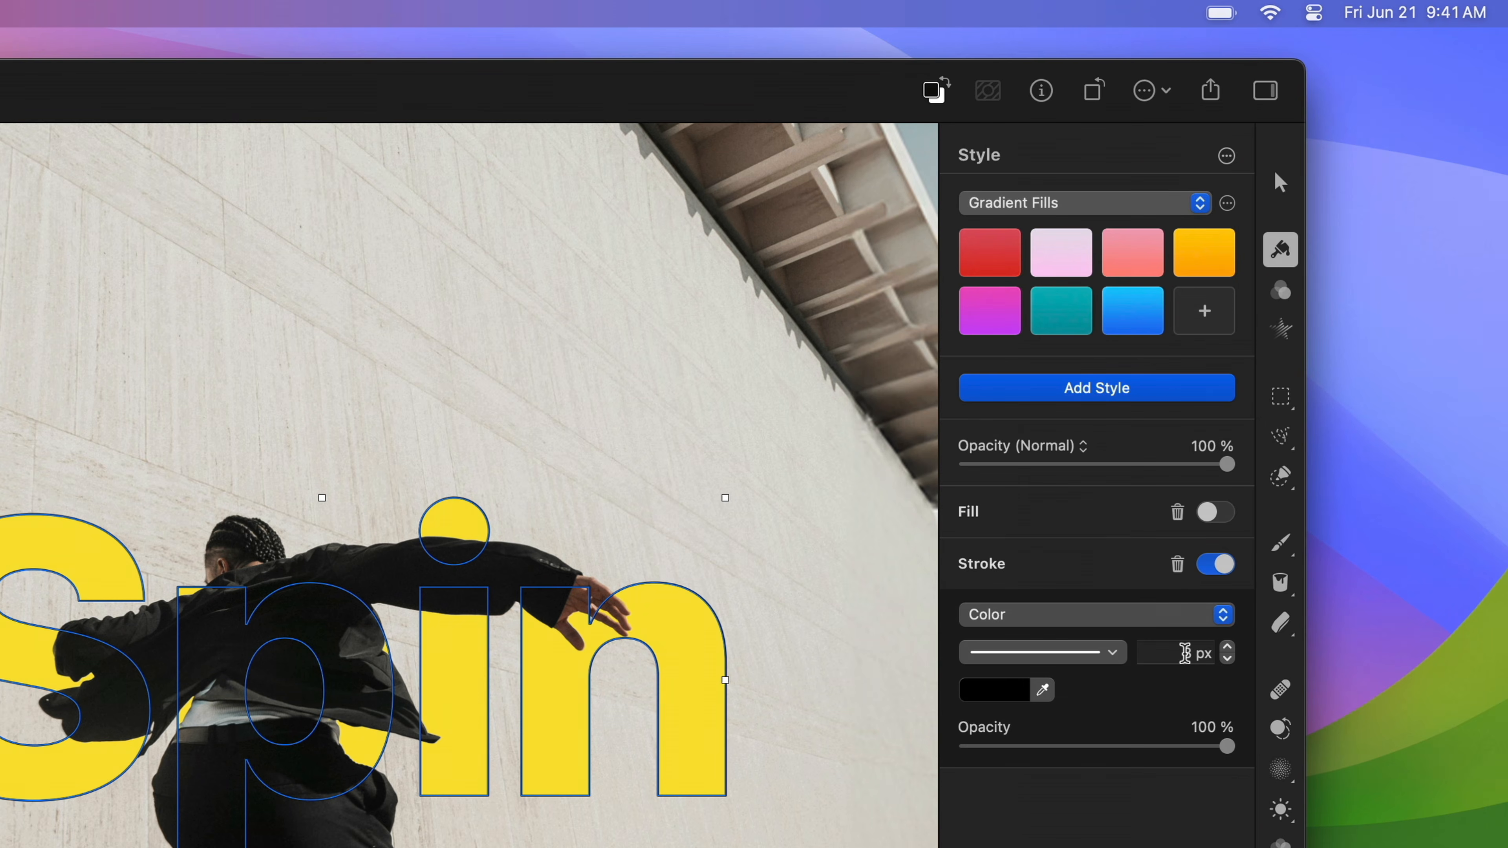
pyautogui.click(1187, 653)
pyautogui.write('8')
pyautogui.press('Return')
# Match the stroke color to the yellow sampled from the Spin text, and shift both Spin layers together slightly left.
pyautogui.click(1043, 688)
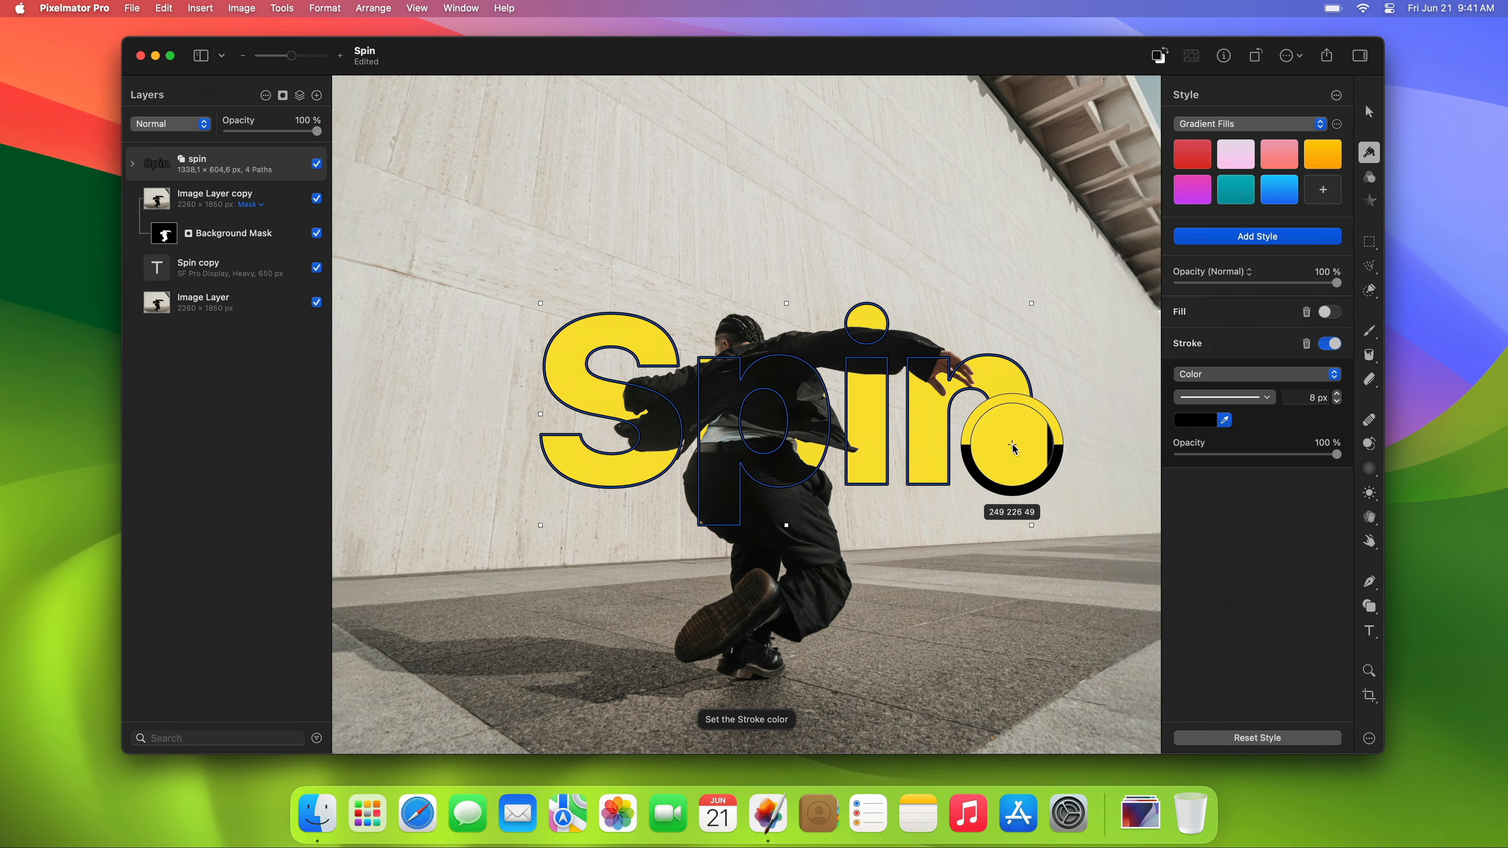
pyautogui.click(693, 727)
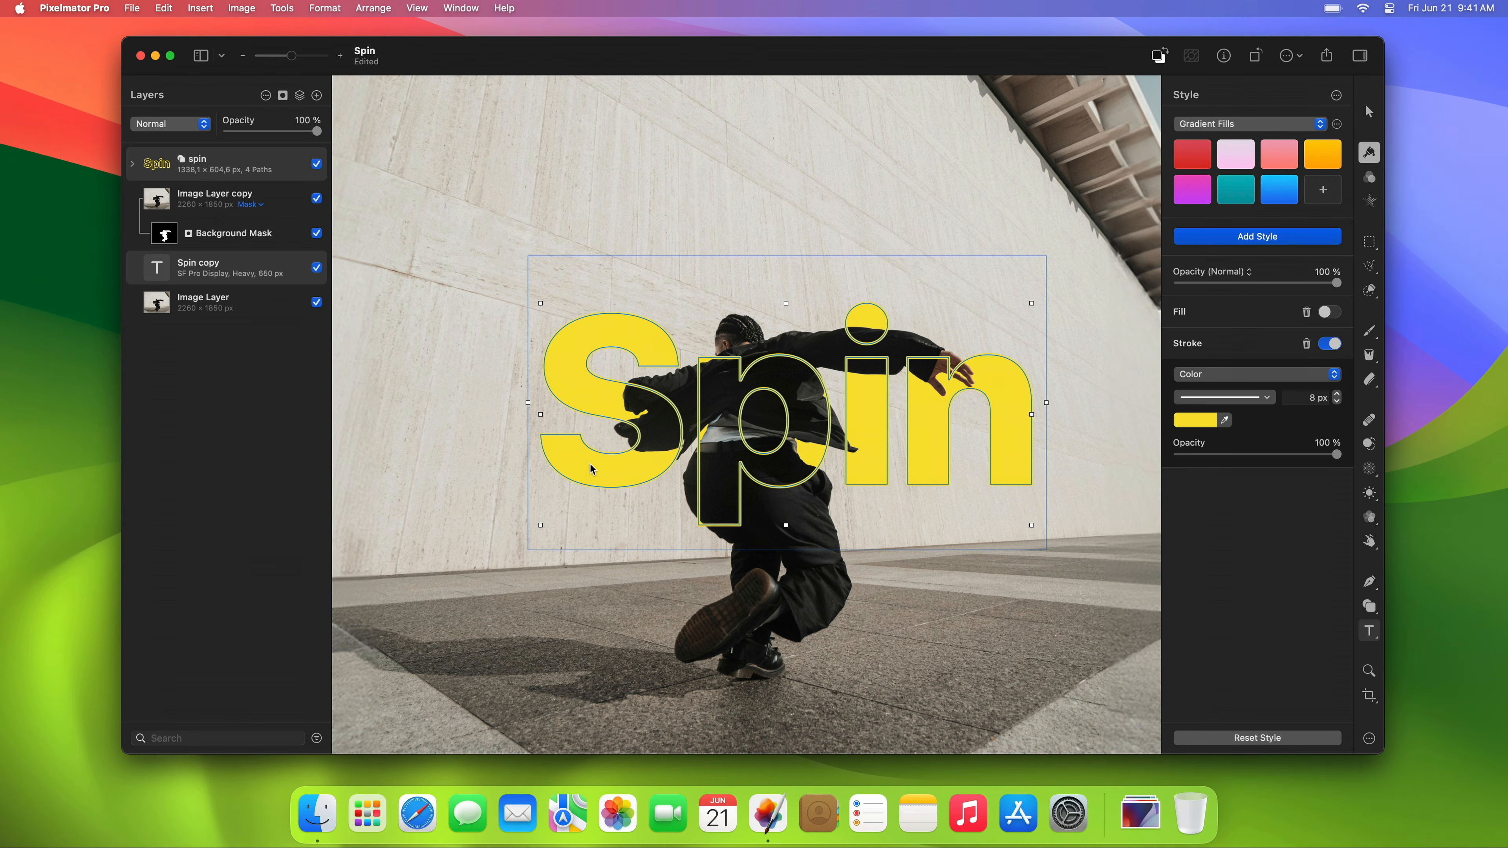
pyautogui.moveTo(640, 463)
pyautogui.mouseDown()
pyautogui.moveTo(563, 483)
pyautogui.moveTo(425, 431)
pyautogui.moveTo(493, 309)
pyautogui.moveTo(612, 353)
pyautogui.moveTo(630, 427)
pyautogui.moveTo(614, 459)
pyautogui.mouseUp()
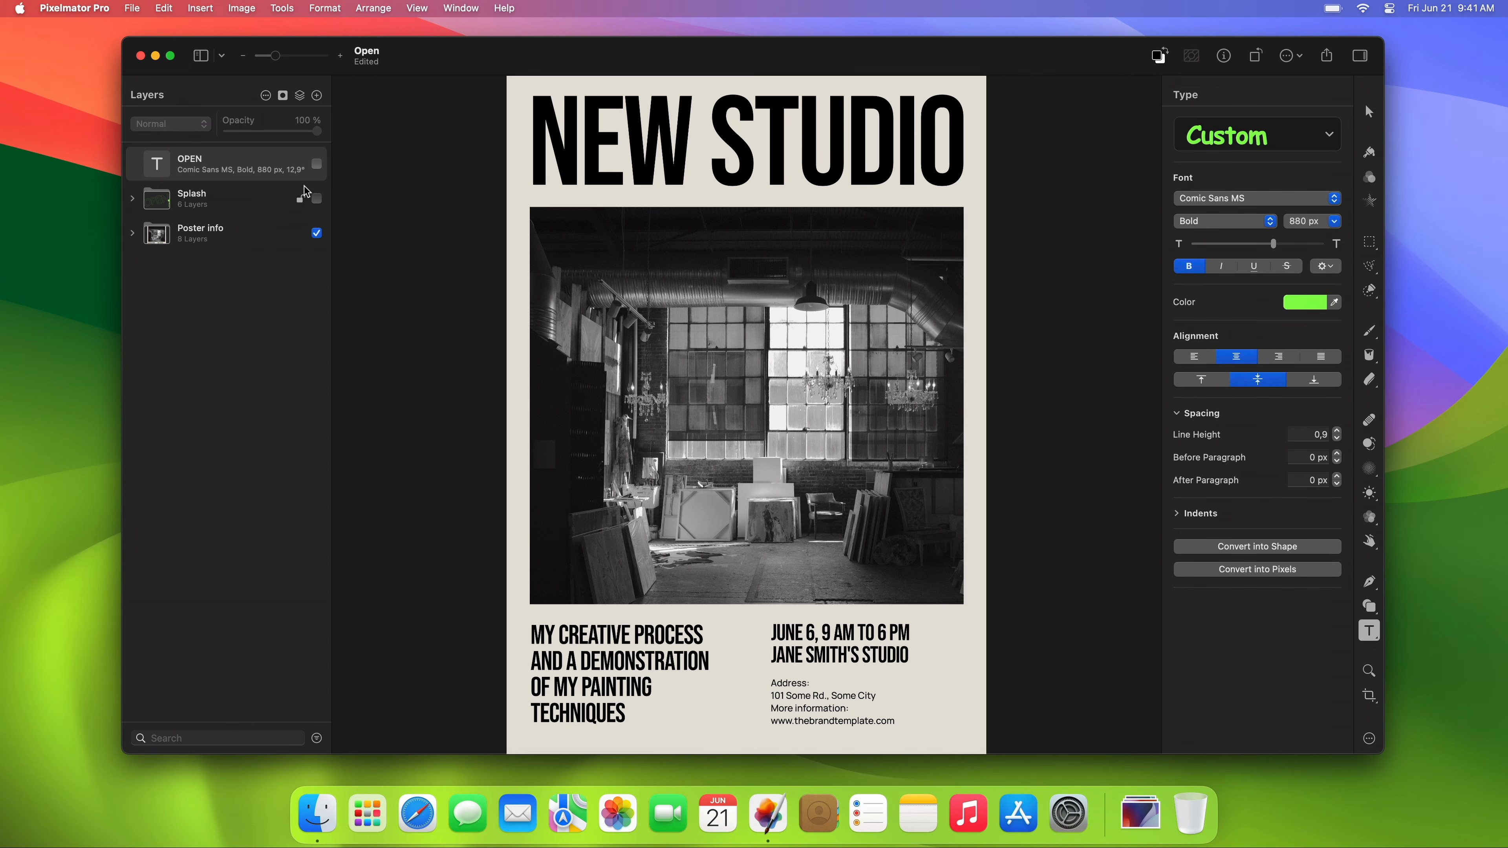
# Show the OPEN text layer on the studio poster and convert it into a shape.
pyautogui.click(316, 164)
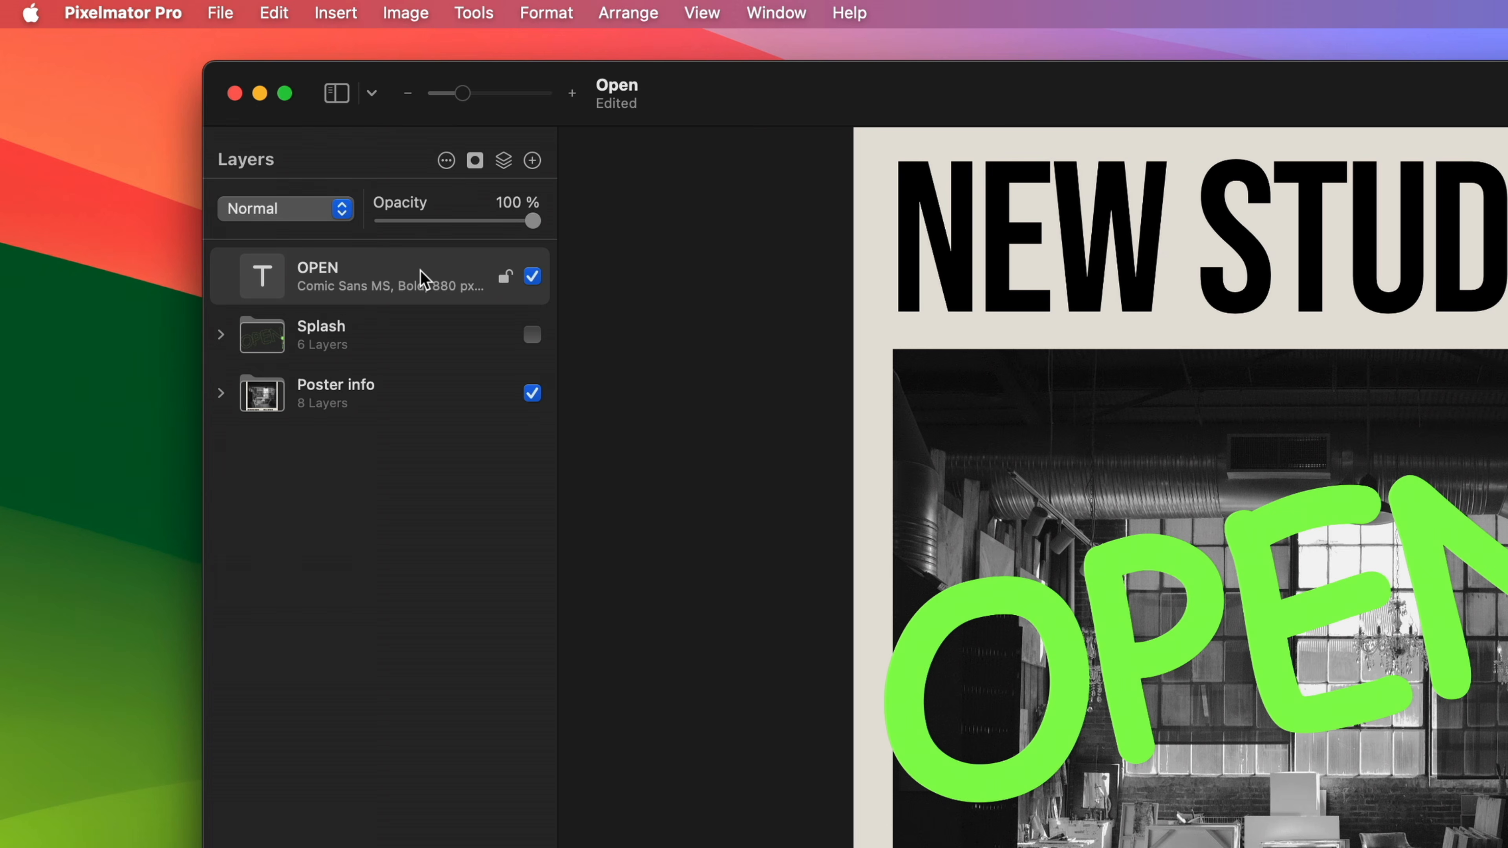
pyautogui.rightClick(251, 166)
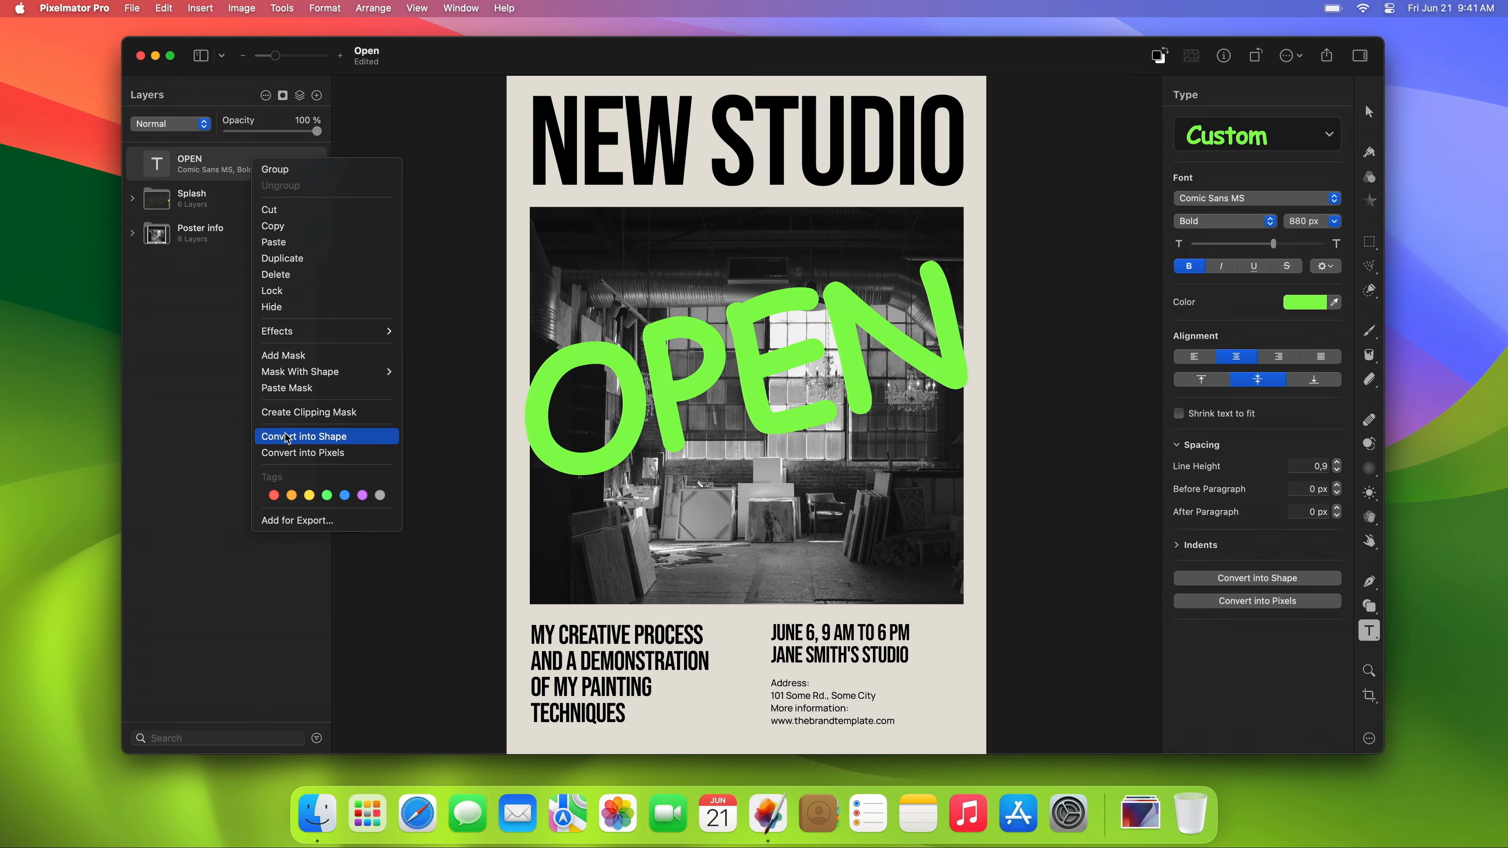
pyautogui.click(481, 737)
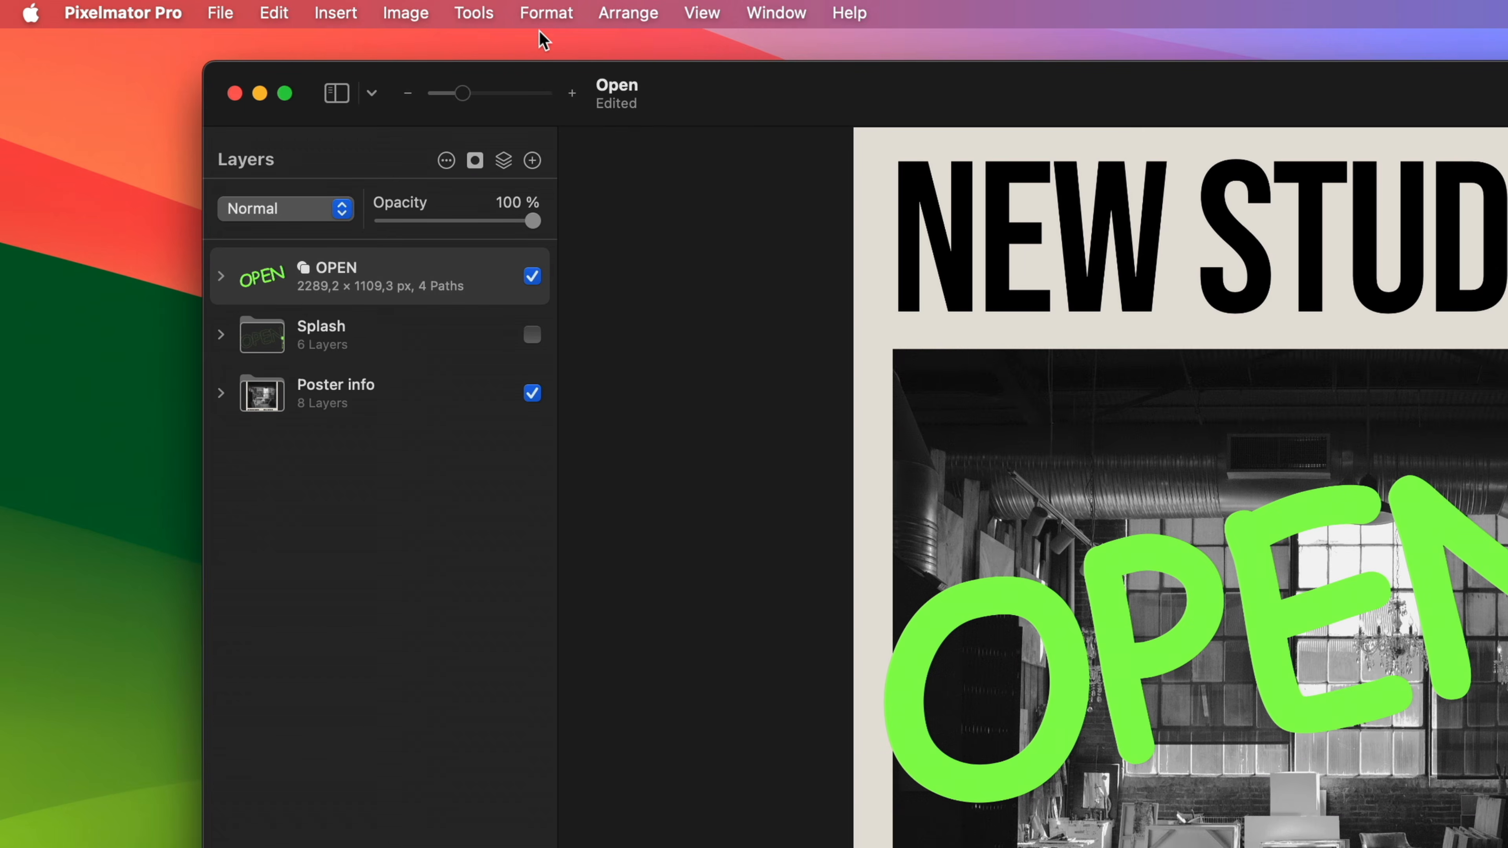
# Start Stroke with Brush on the OPEN shape and choose the Thick Spray brush from the Sprays collection.
pyautogui.click(325, 8)
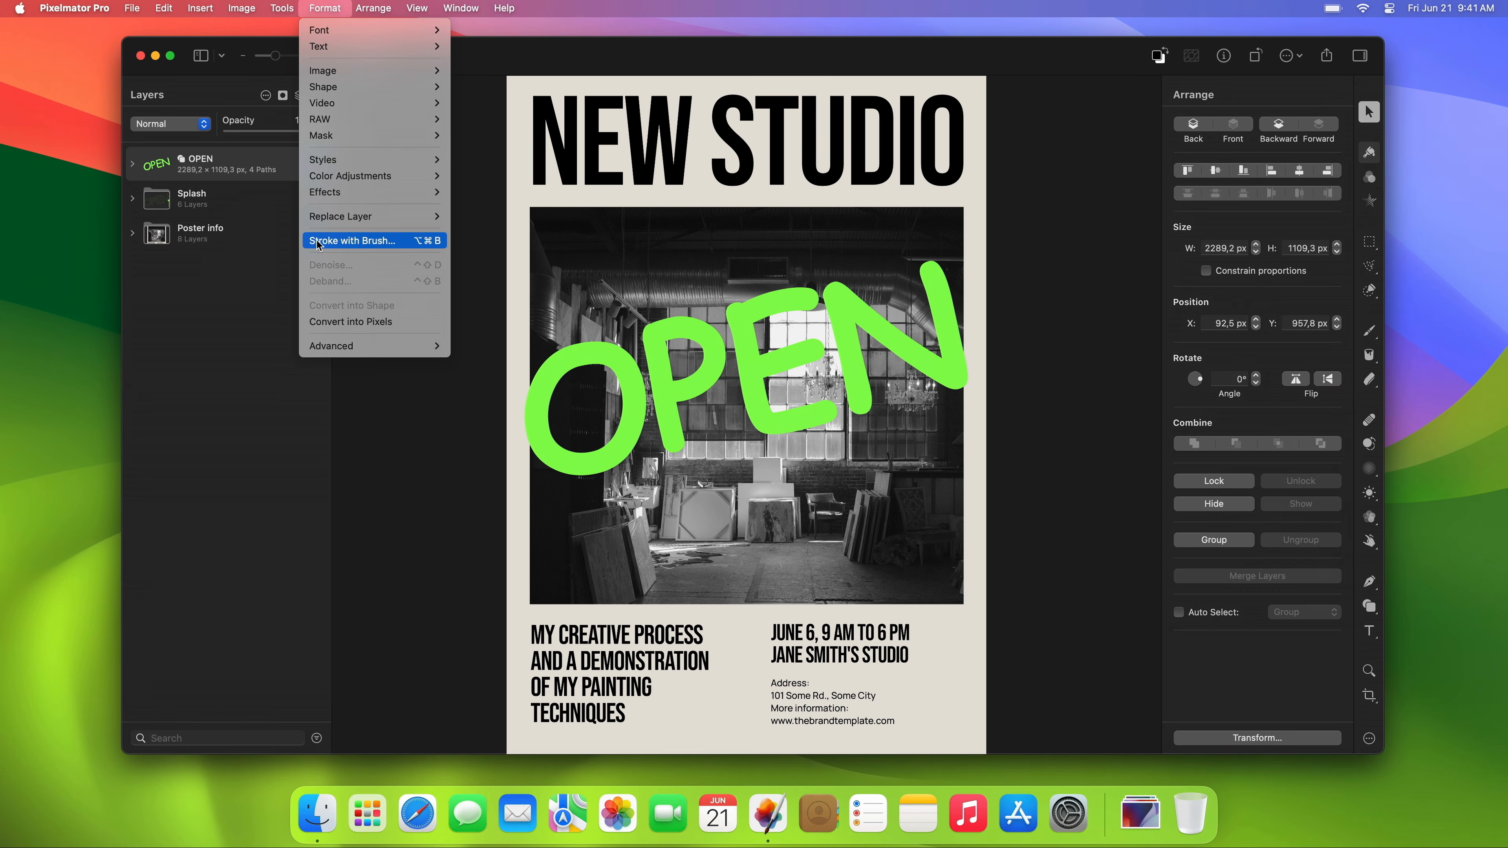
pyautogui.click(351, 241)
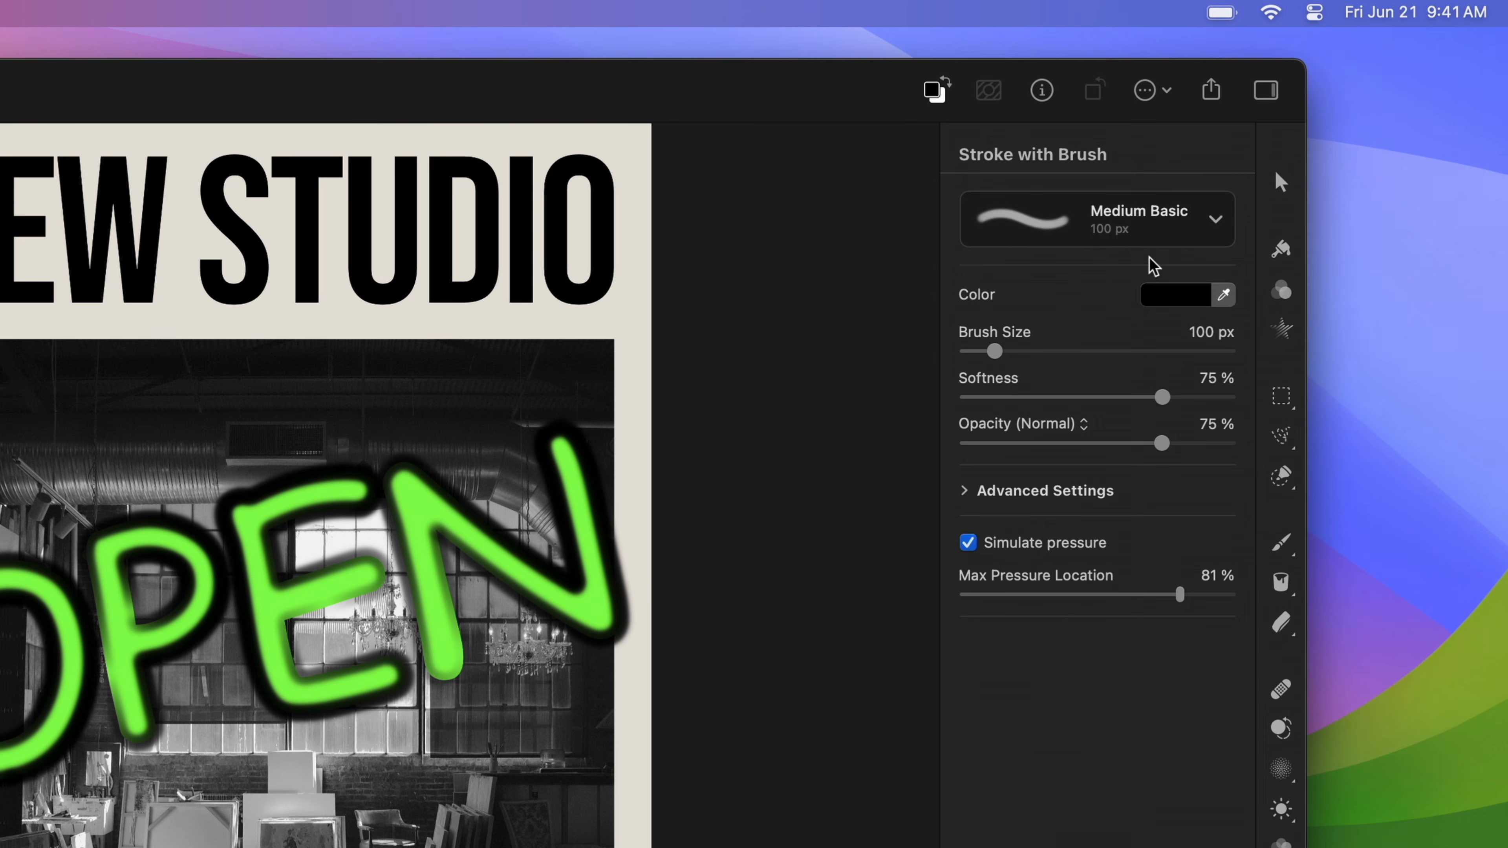
pyautogui.click(1329, 134)
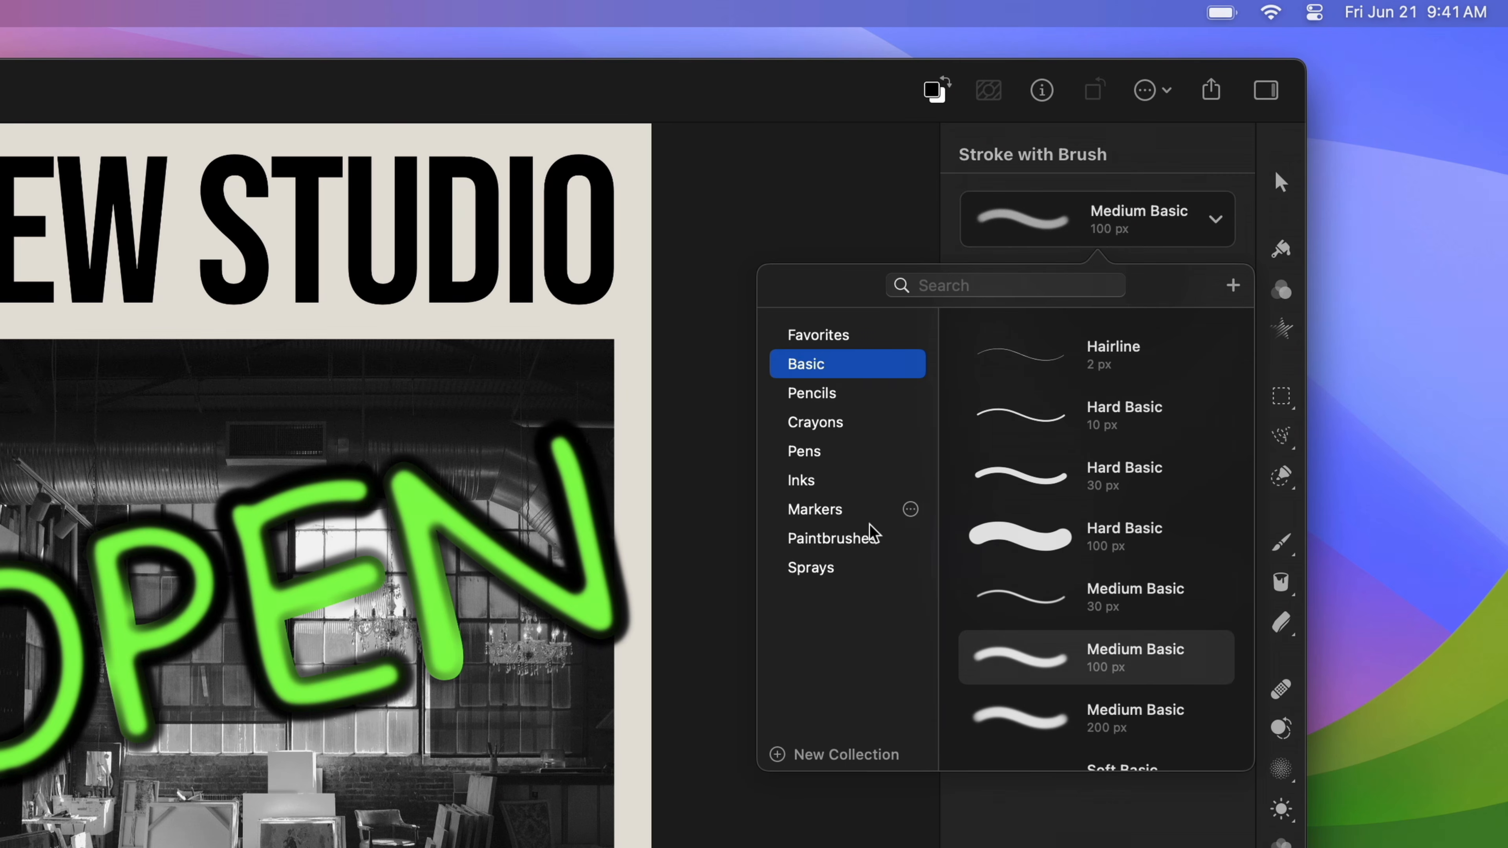
pyautogui.click(843, 568)
pyautogui.scroll(-6, 1051, 570)
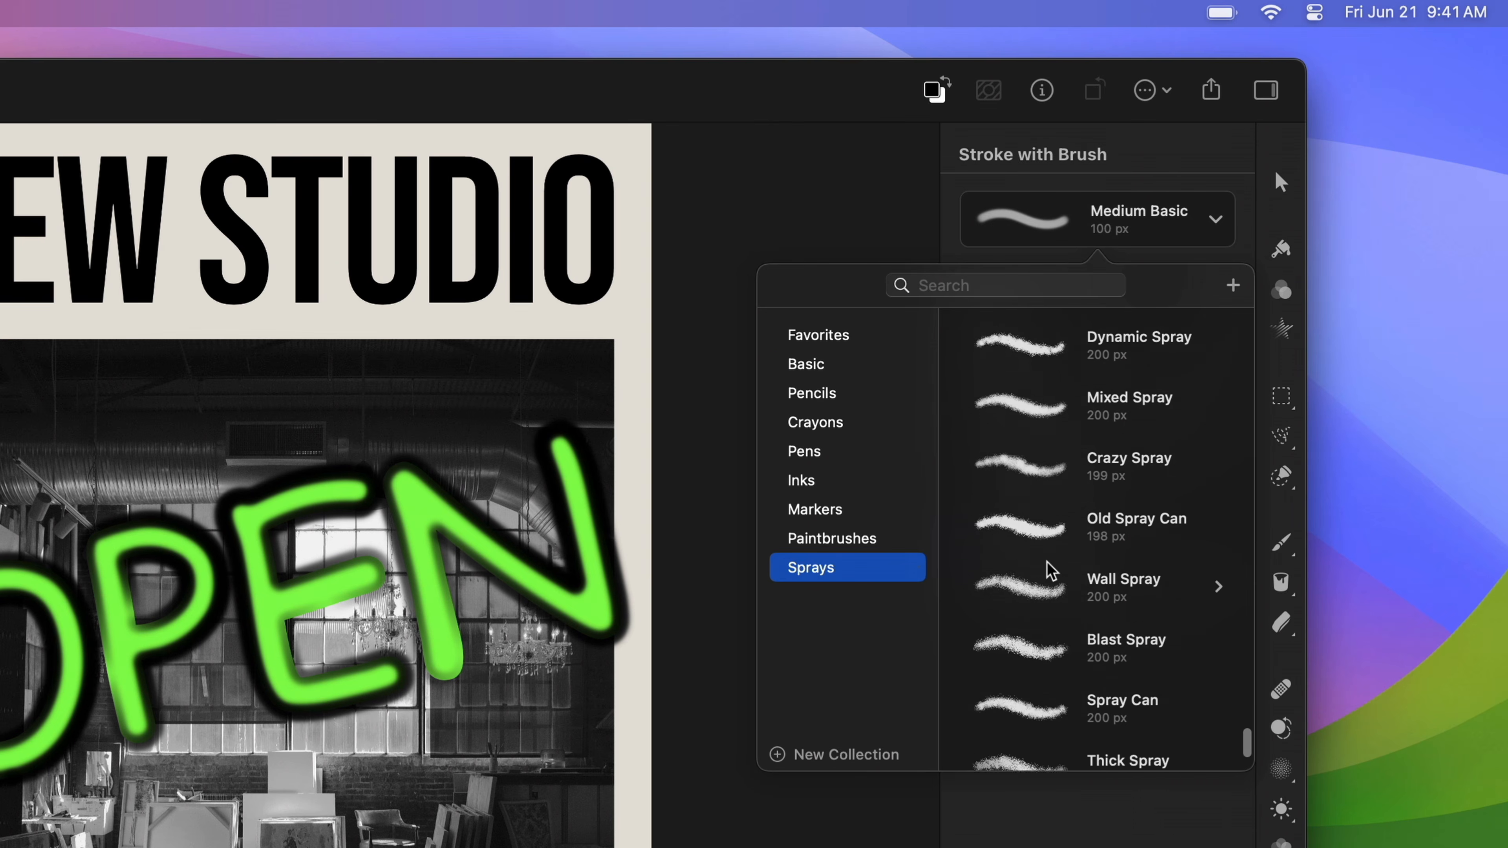
pyautogui.click(1115, 610)
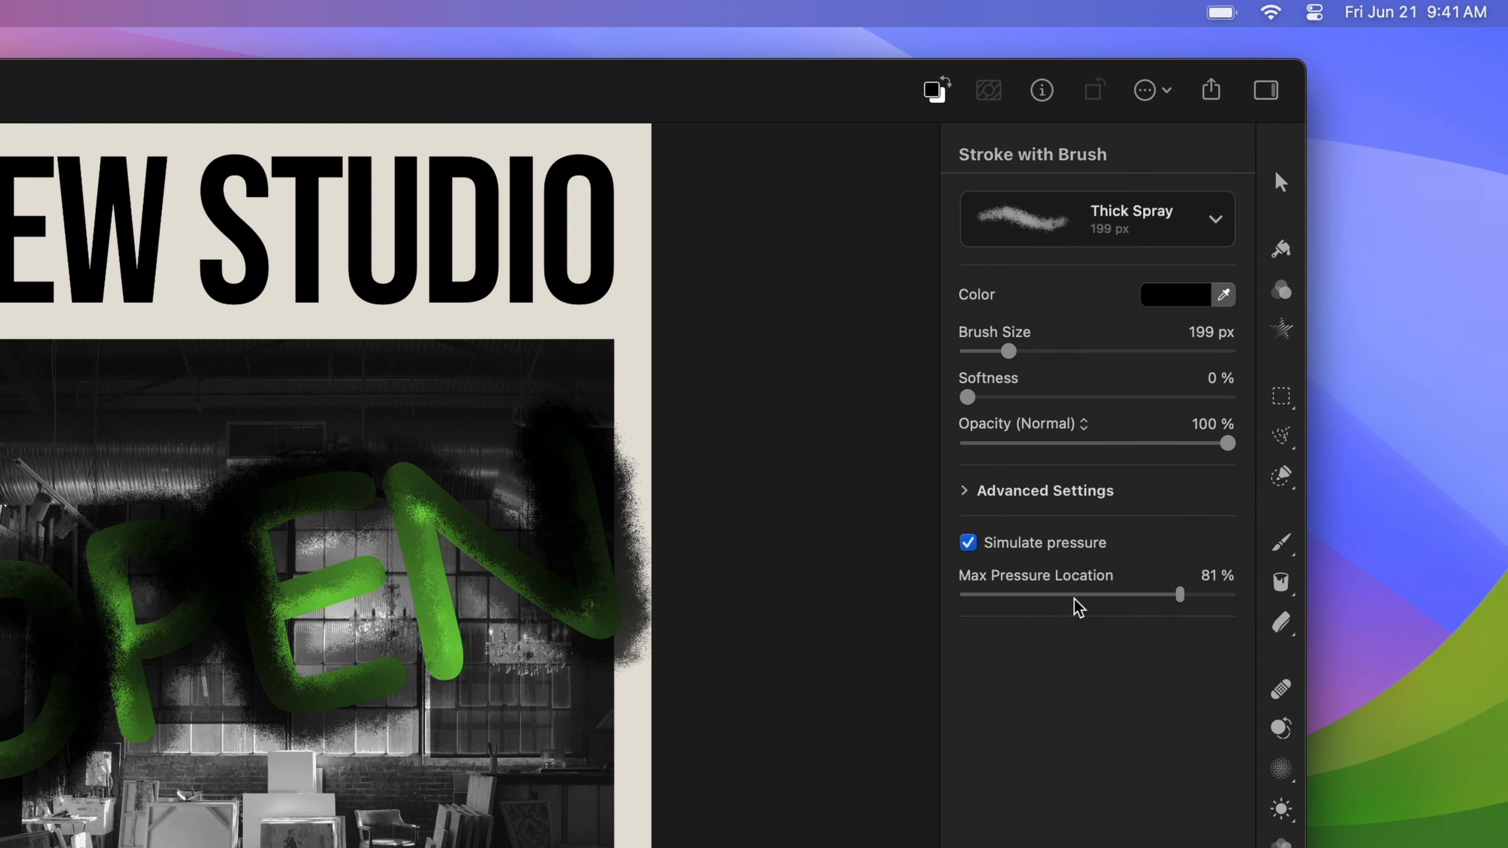
# Turn off simulated pressure for the brush stroke and set its color to the bright green swatch from the Basic collection.
pyautogui.click(974, 548)
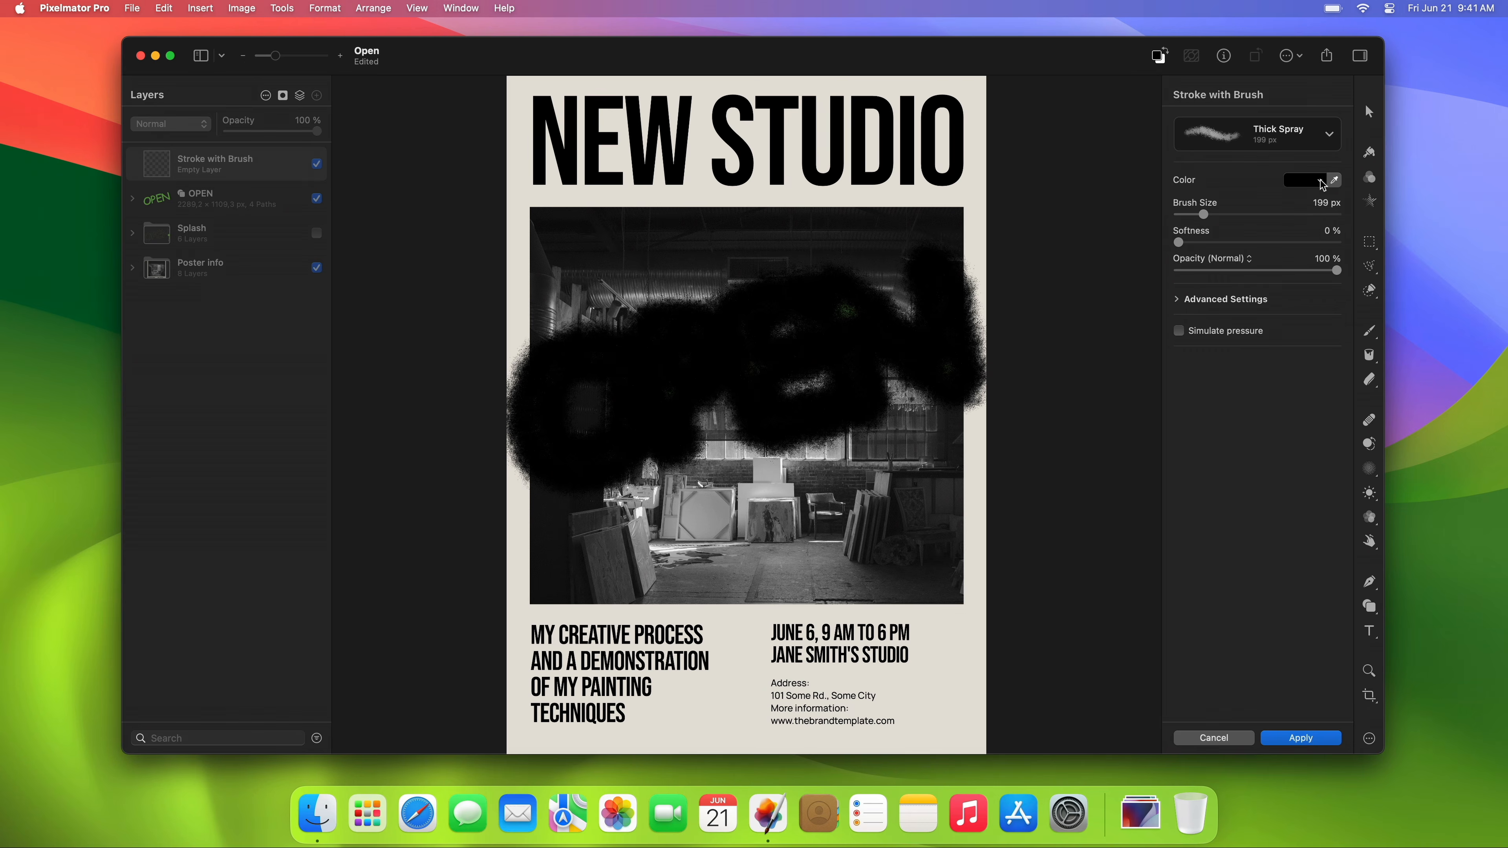
pyautogui.click(1202, 306)
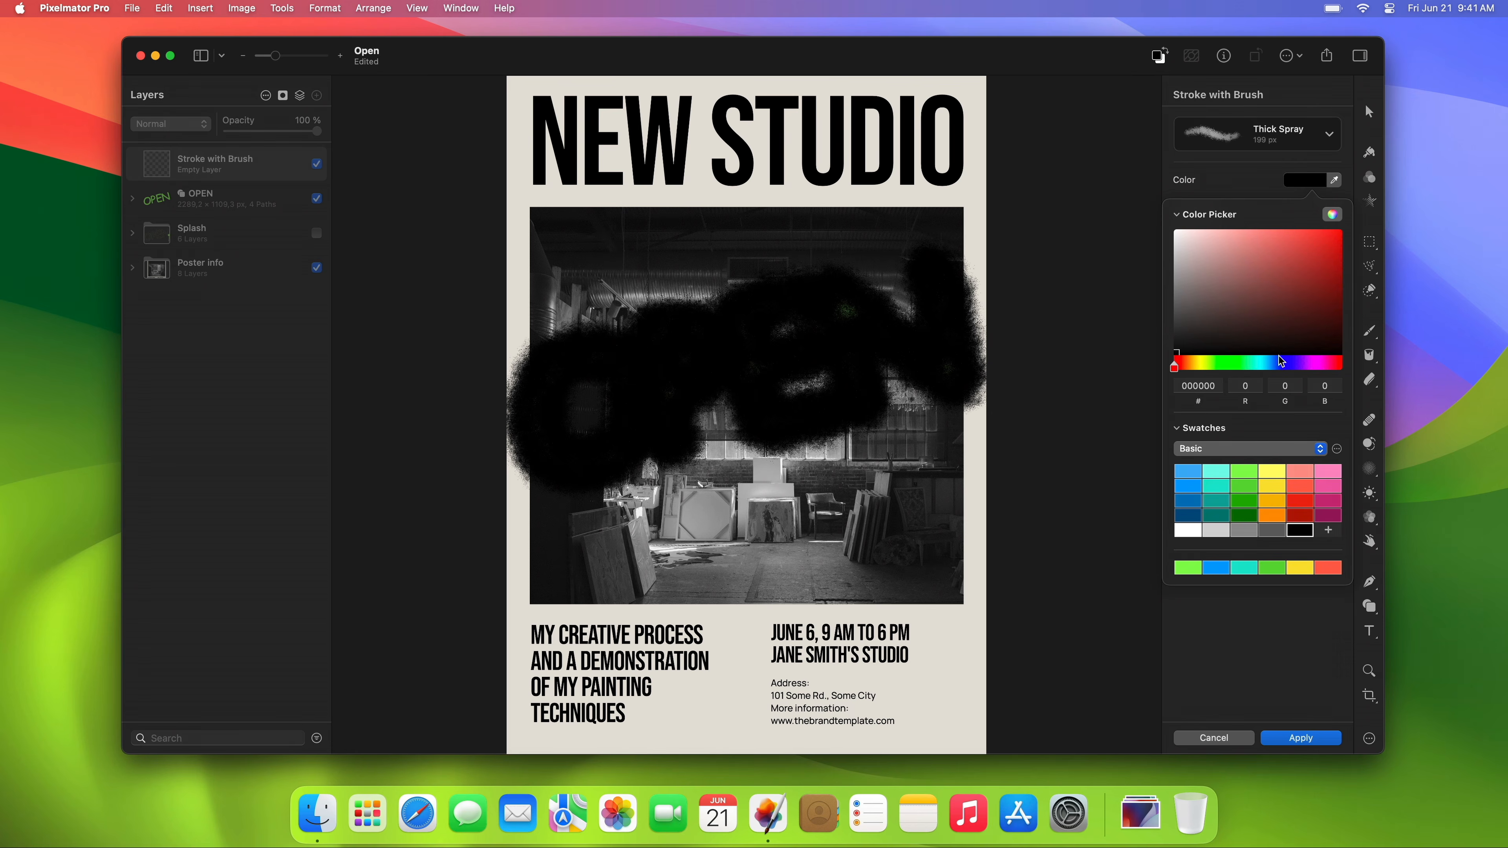
pyautogui.click(1244, 473)
pyautogui.press('Escape')
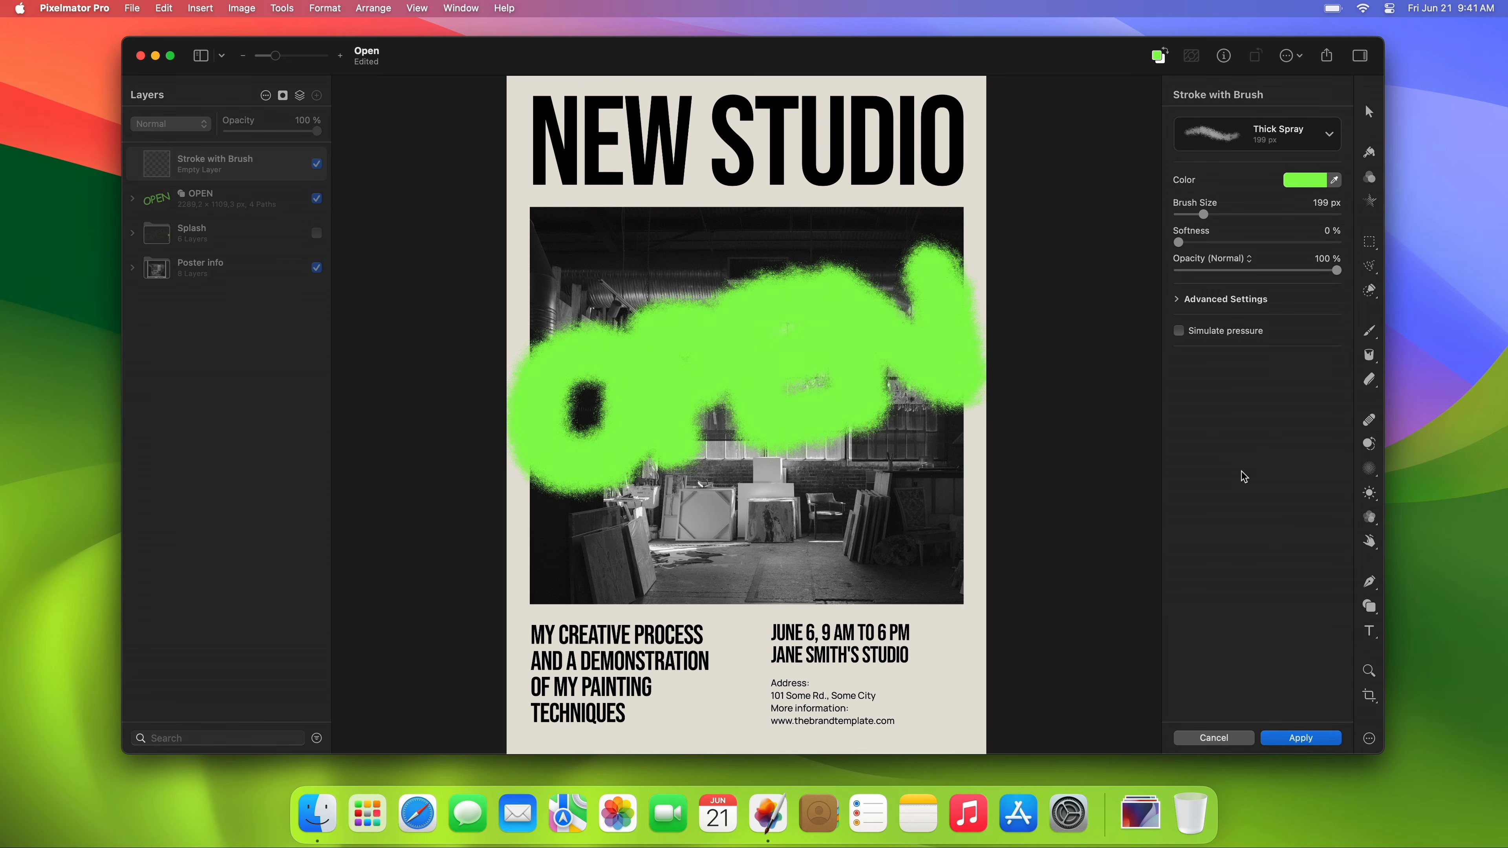
# Reduce the Thick Spray brush size to 23 px, raise its shape angle slightly, and apply the stroke to the OPEN lettering.
pyautogui.moveTo(1205, 215); pyautogui.dragTo(1185, 216)
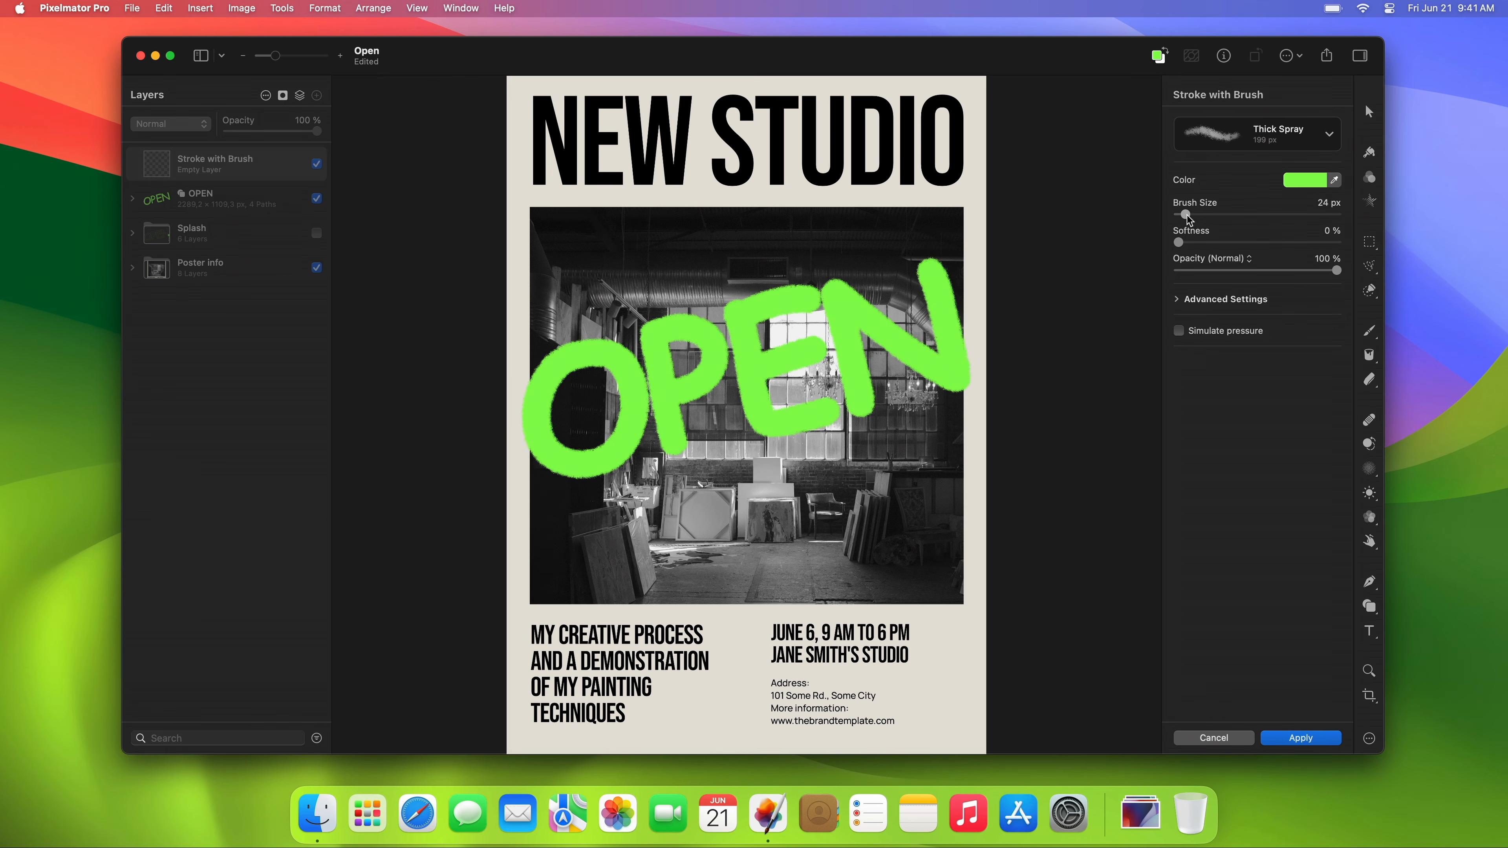
pyautogui.click(1179, 300)
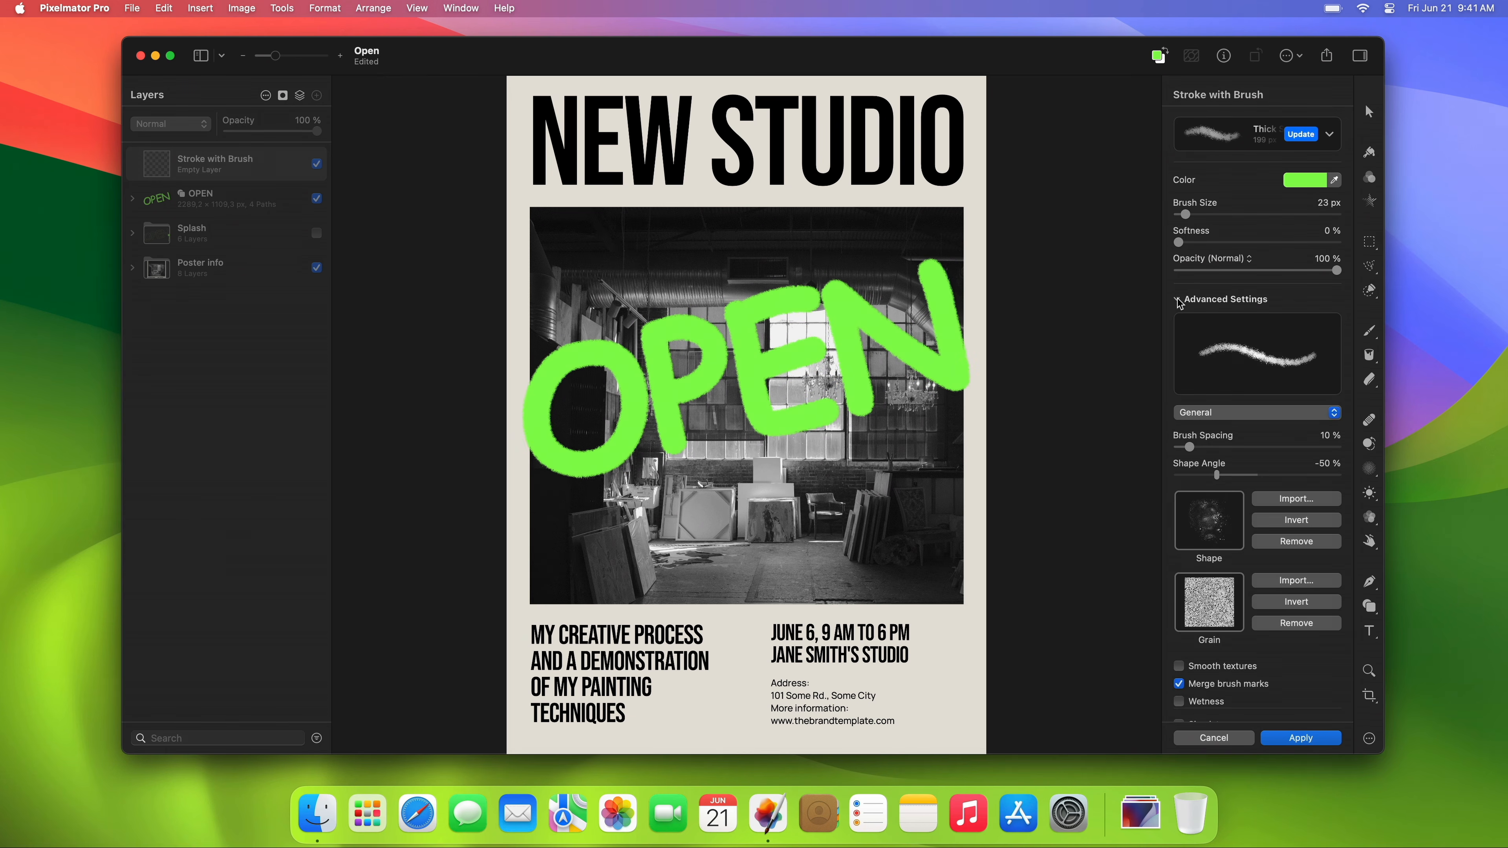
pyautogui.moveTo(1218, 474); pyautogui.dragTo(1231, 474)
pyautogui.click(1301, 738)
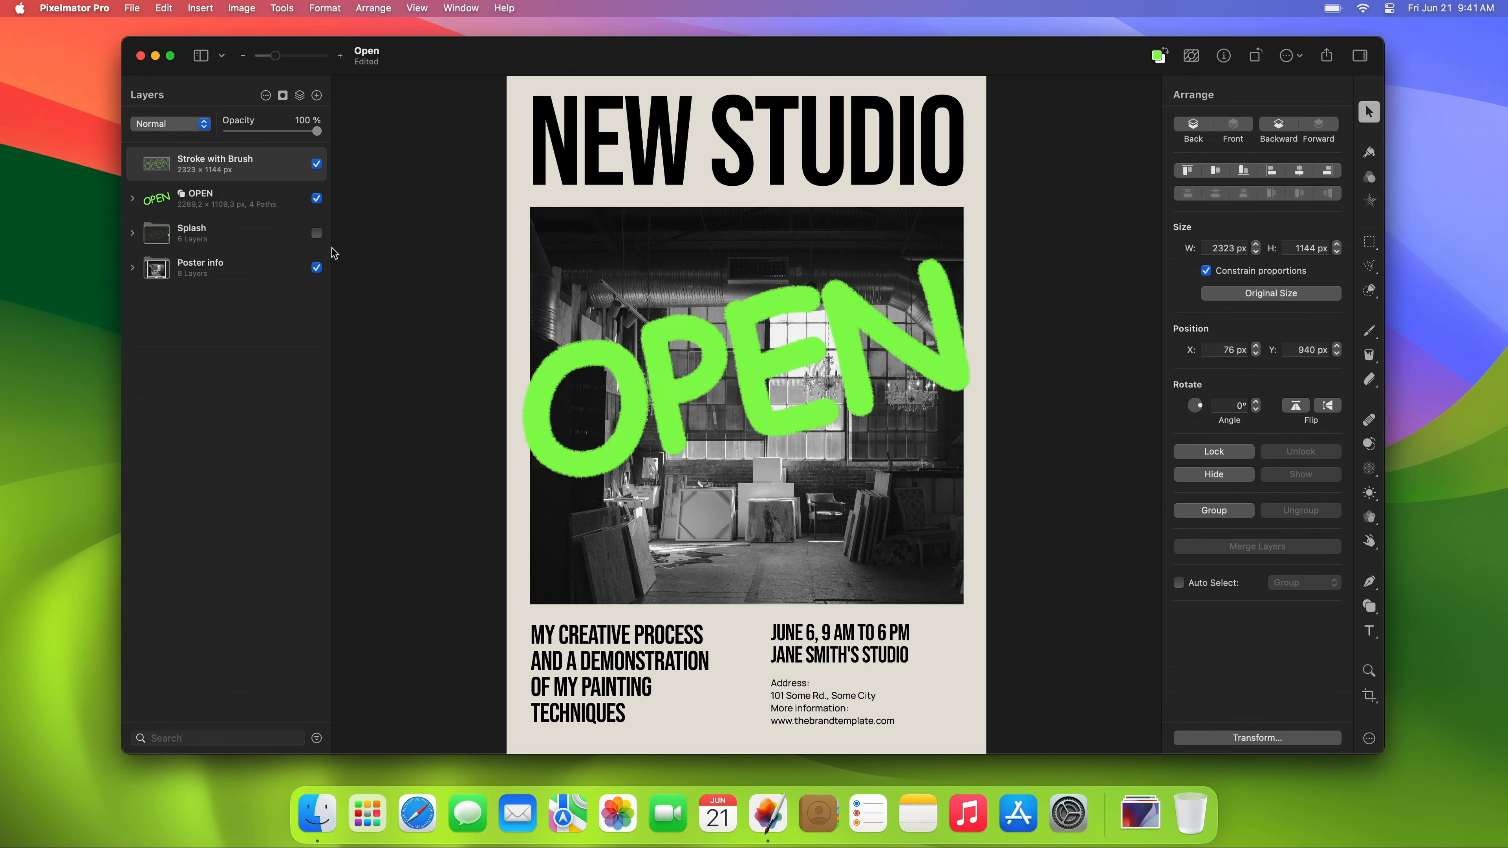
# Show the hidden Splash layer group to add paint drips to the OPEN lettering.
pyautogui.click(316, 233)
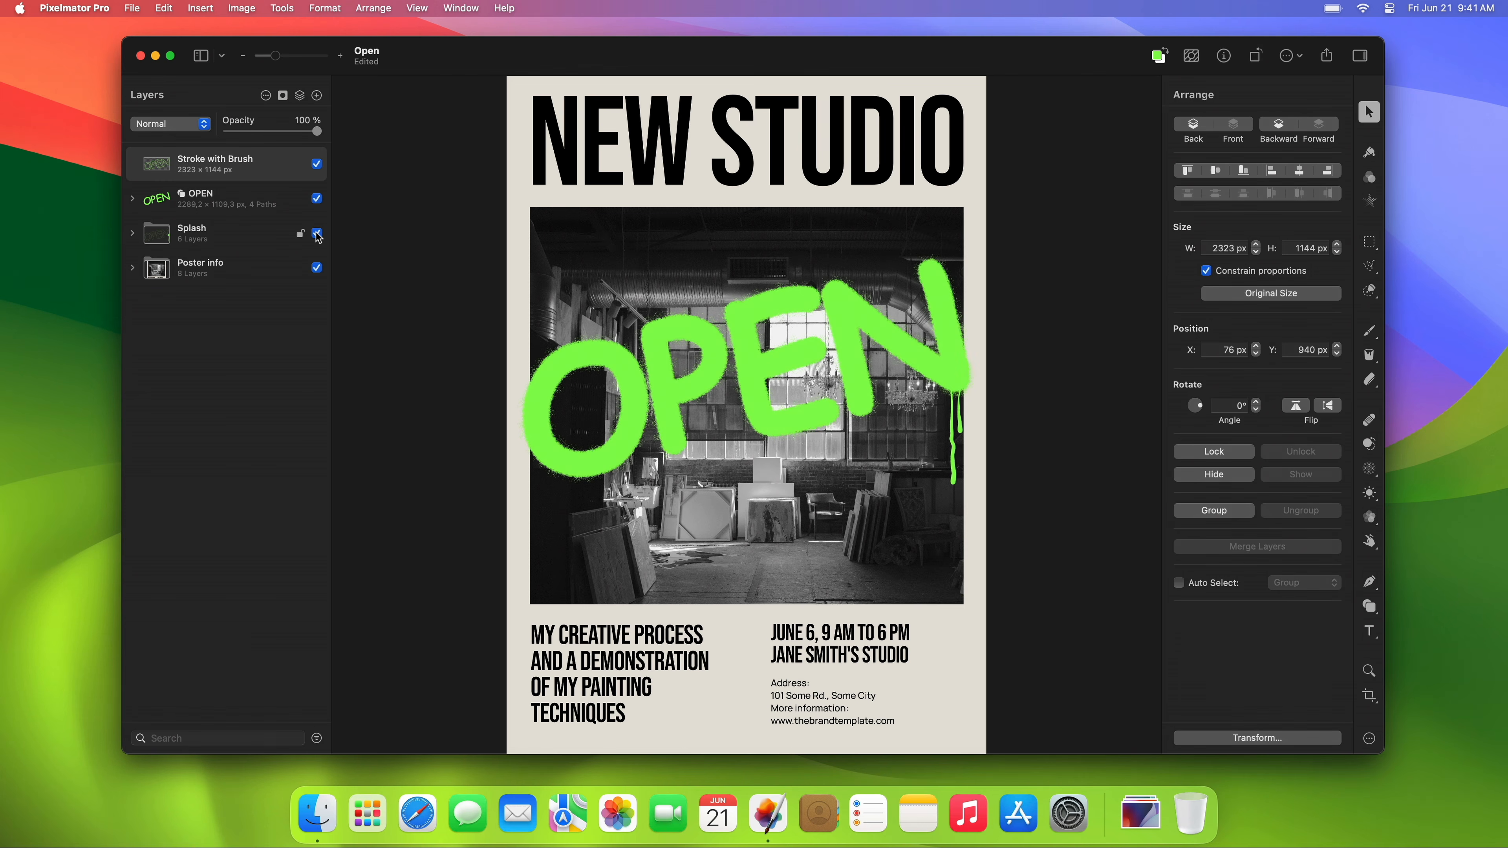